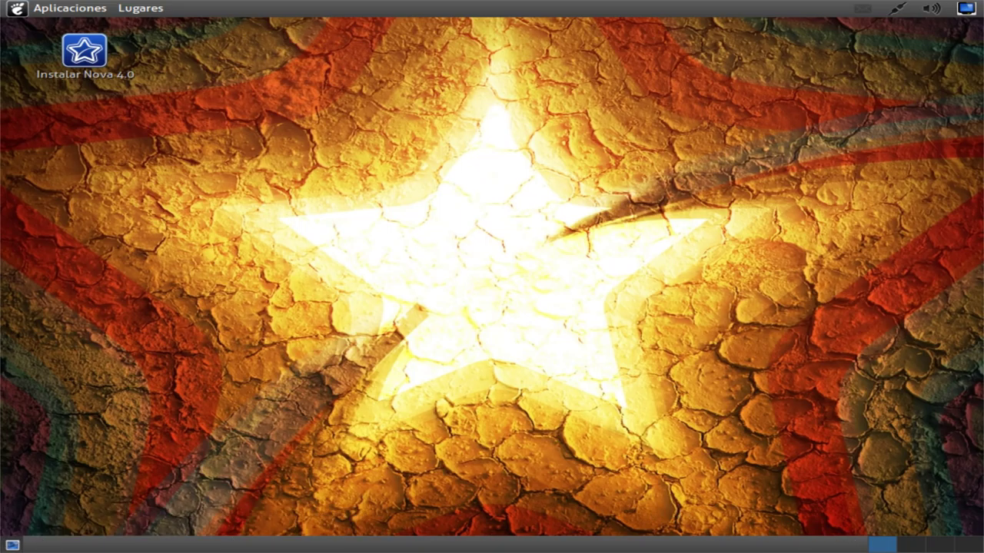
Step: Look through the four desktop workspaces, return to the first one, and view the entries of the system menu
left_click(912, 544)
left_click(937, 545)
left_click(967, 544)
left_click(882, 544)
left_click(976, 7)
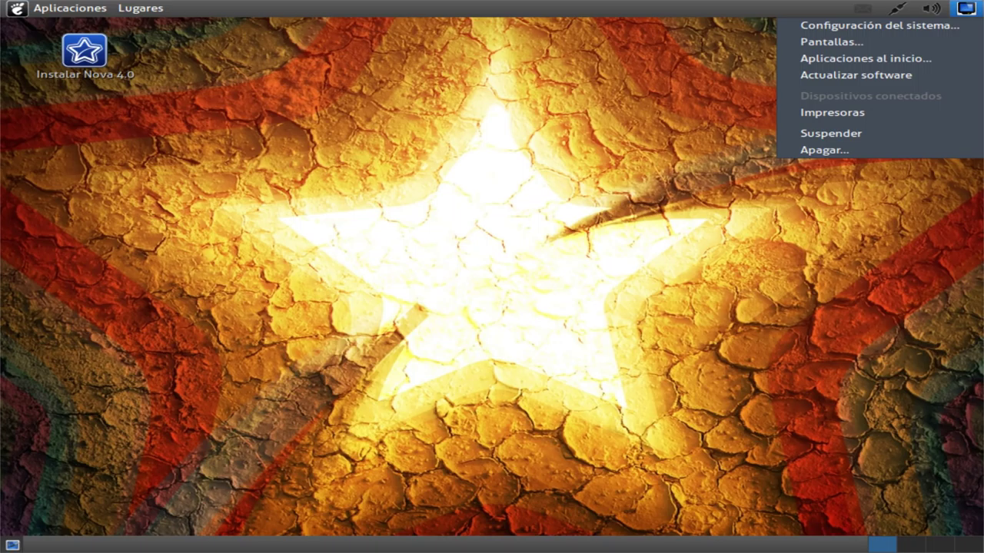
Step: Lower the system volume, then open the sound settings and reduce the output volume further to below 100%
mouse_move(932, 8)
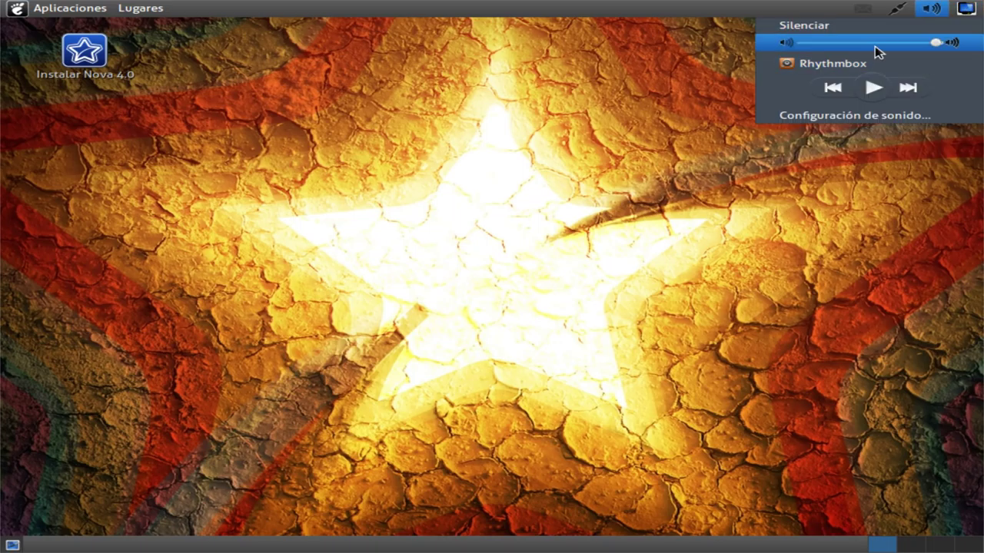
left_click(899, 44)
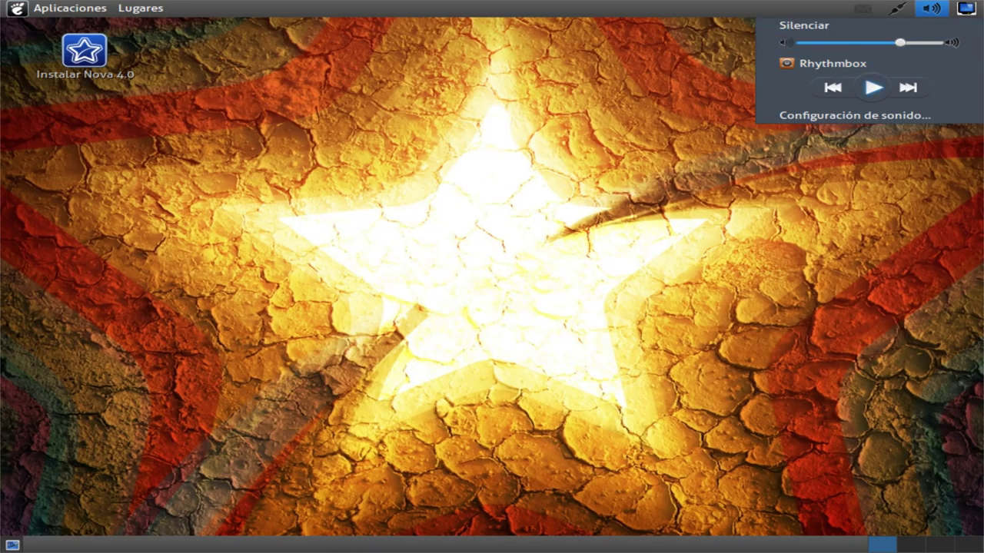
left_click(821, 115)
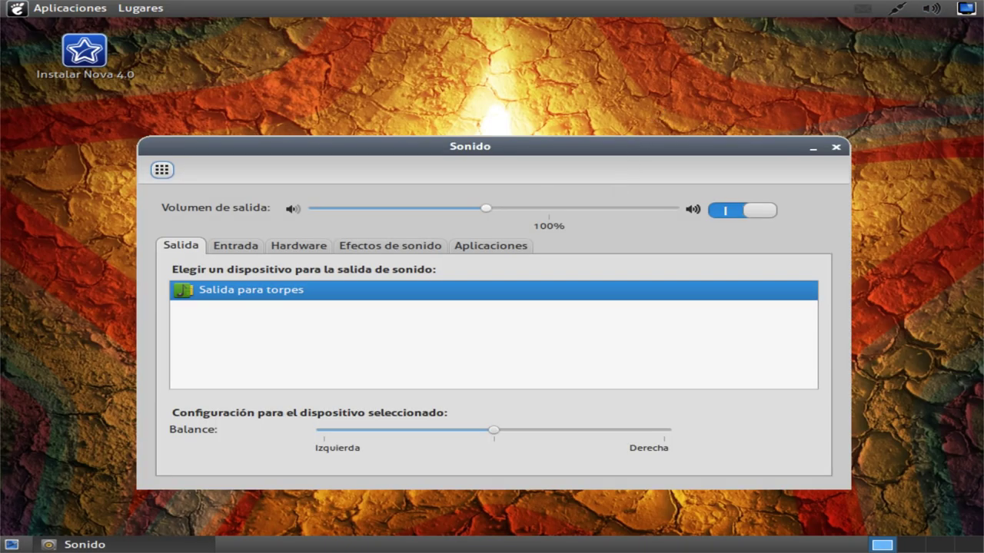
left_click(446, 208)
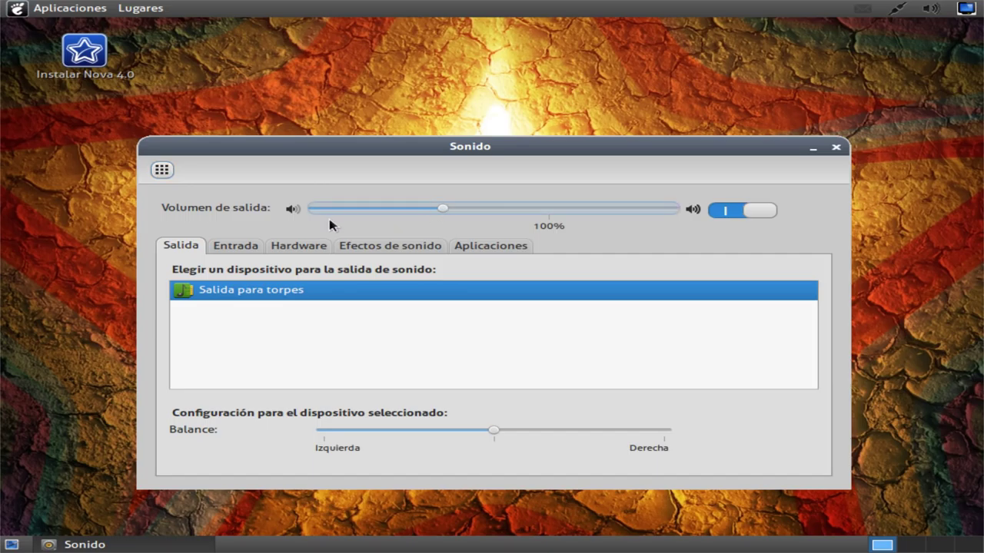
Step: Examine the Entrada, Hardware, Efectos de sonido and Aplicaciones sound settings, and return to the Salida settings
left_click(240, 251)
left_click(300, 248)
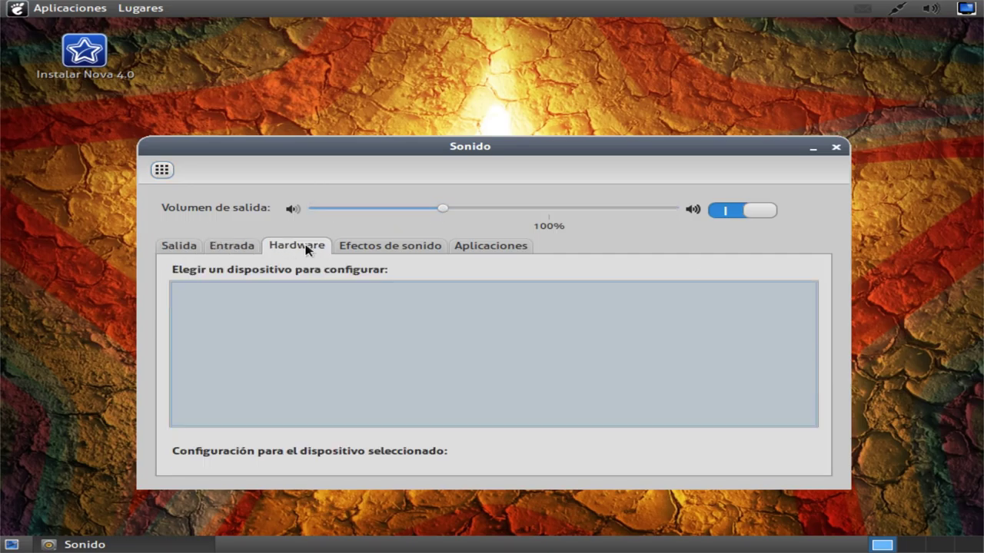
left_click(356, 251)
left_click(509, 248)
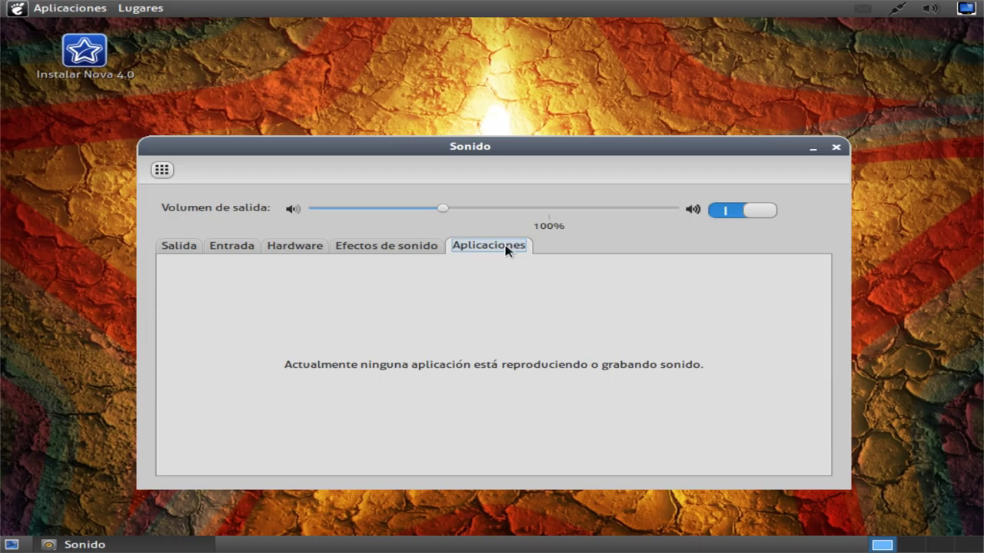
left_click(410, 250)
left_click(292, 247)
left_click(237, 247)
left_click(192, 248)
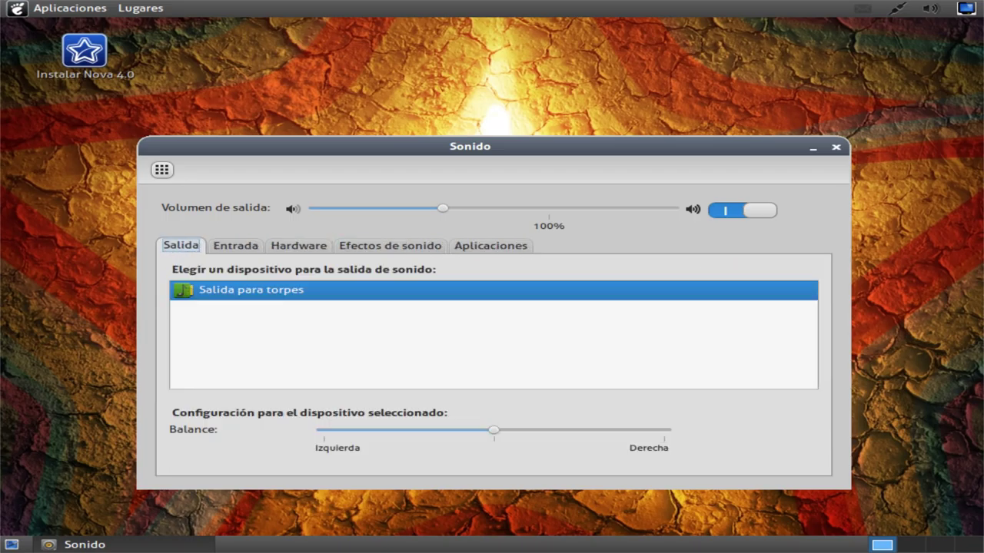
Step: Go to the overview of all system settings and open the Apariencia settings
left_click(162, 170)
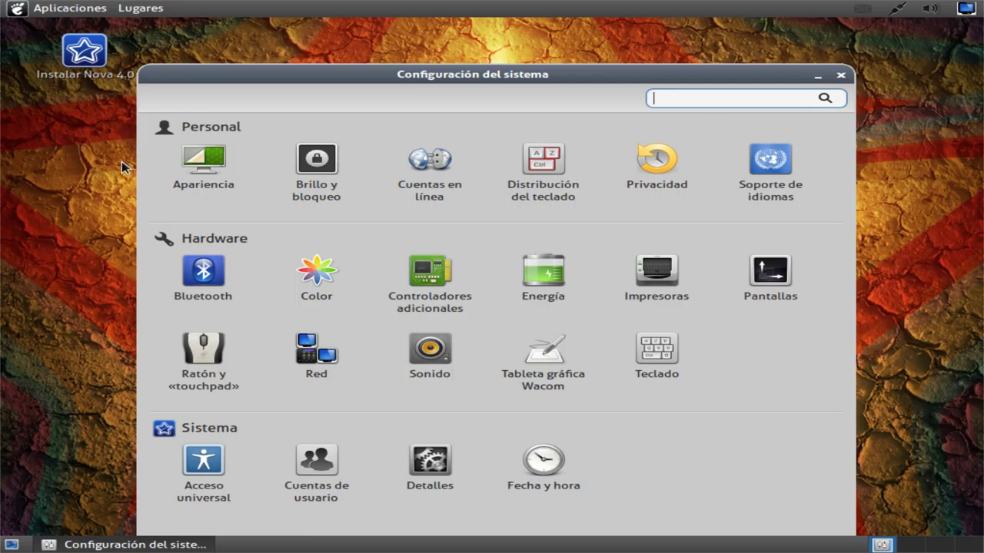
key("Tab")
key("Return")
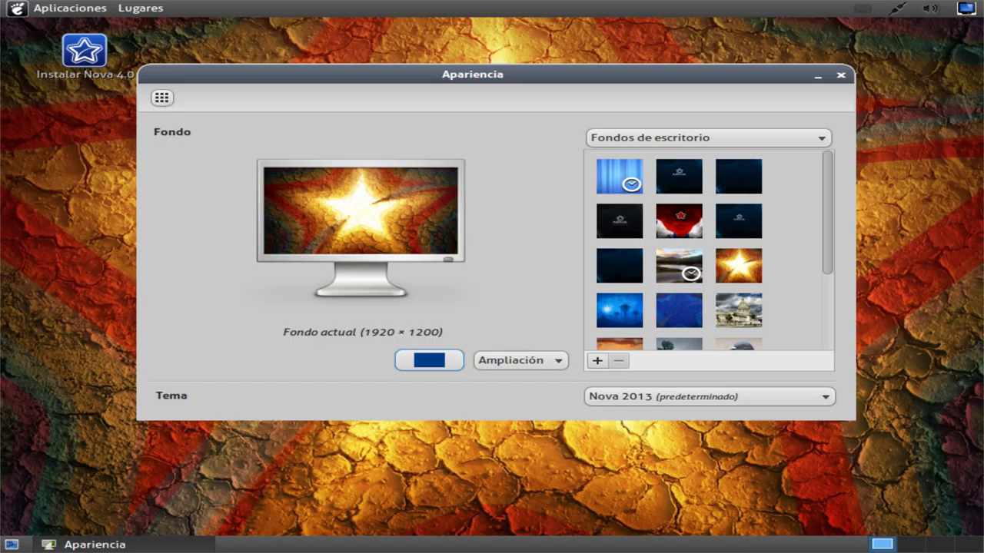
Step: Try the Capitolio, Paloma mensajera and José Martí wallpapers, moving the Apariencia window aside to see the desktop
scroll(721, 296, "down", 2)
left_click(738, 219)
left_click_drag(483, 80, 522, 242)
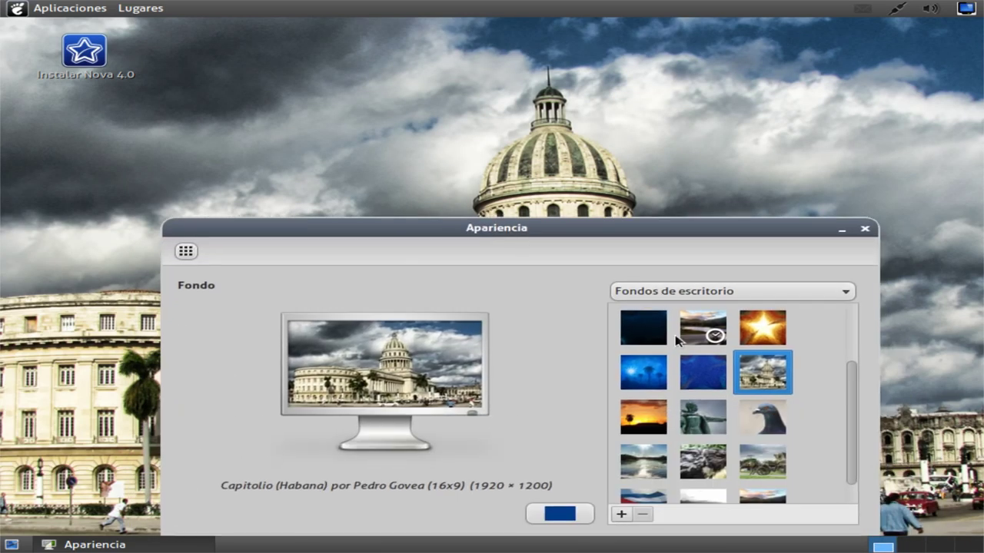
left_click(762, 417)
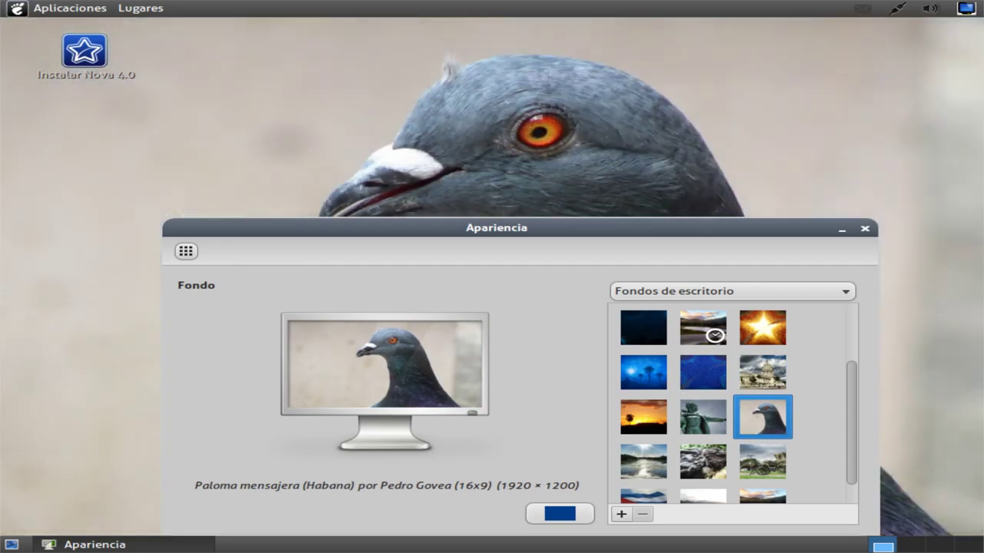
left_click(701, 415)
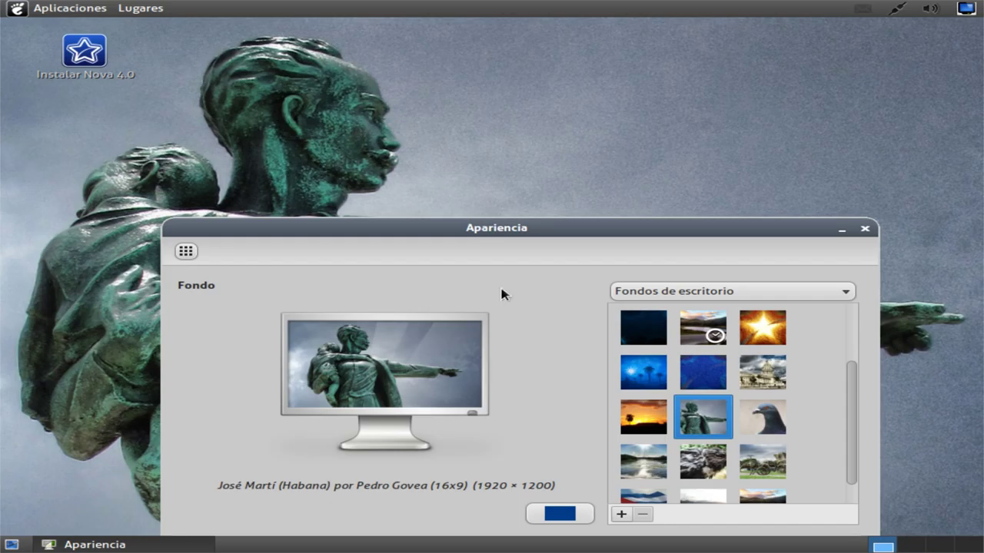
left_click_drag(639, 222, 562, 75)
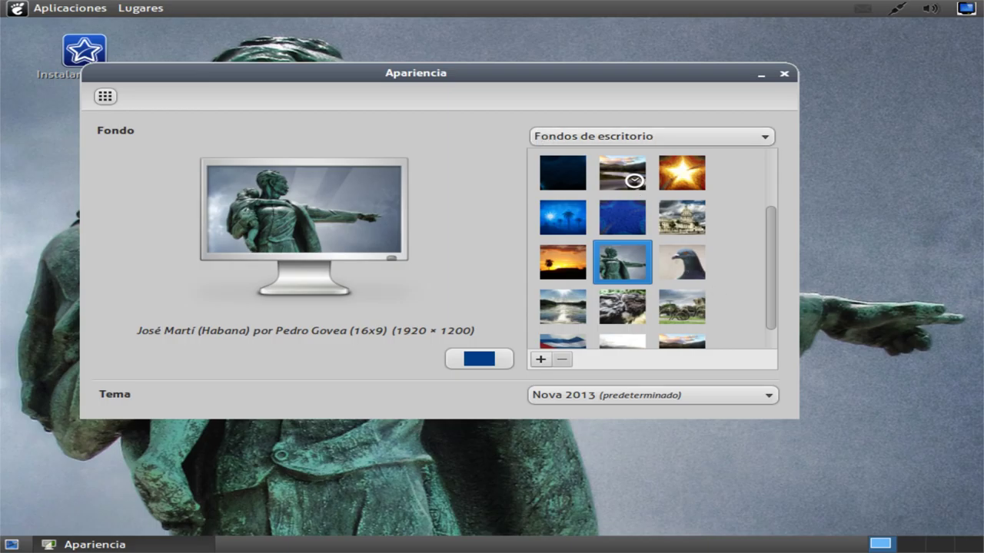
Step: Try the pigeon wallpaper and browse through the statue, river, bird and lake backgrounds with the Apariencia window moved down
left_click(682, 262)
left_click_drag(527, 73, 606, 360)
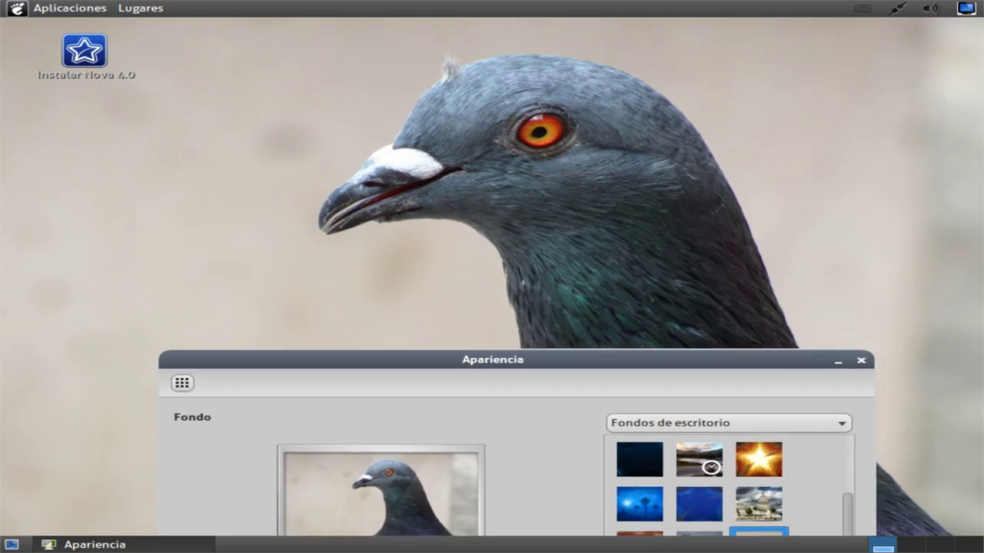
key("Left")
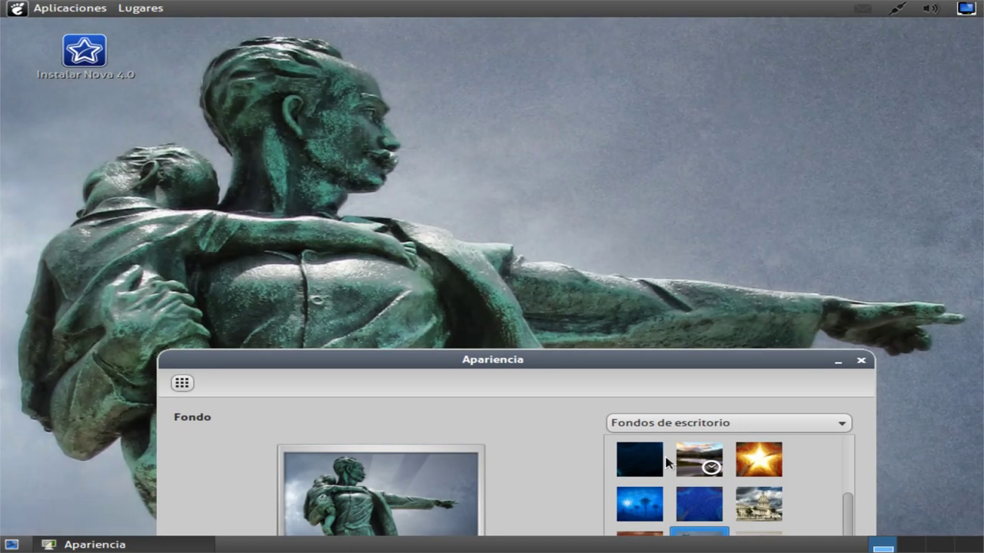
key("Left")
key("Down")
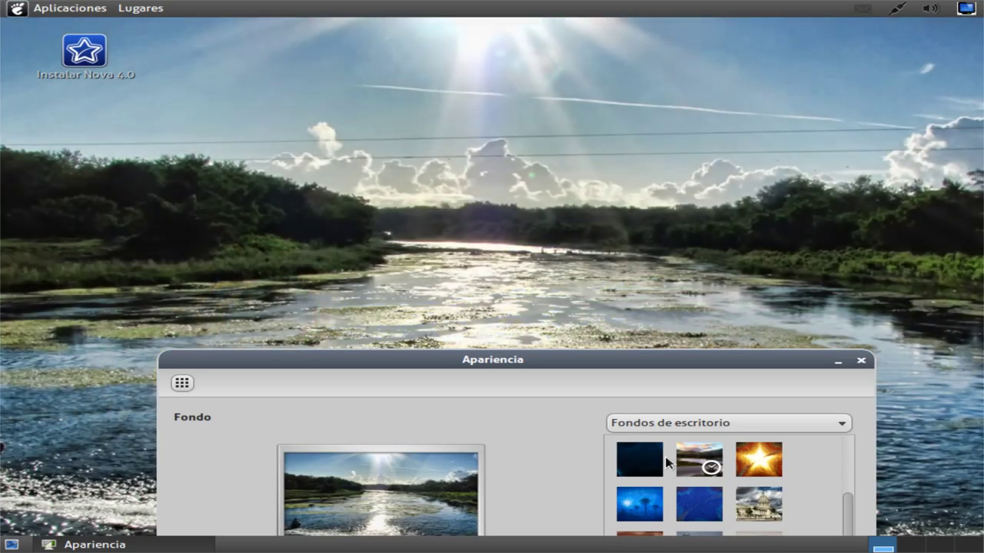
key("Right")
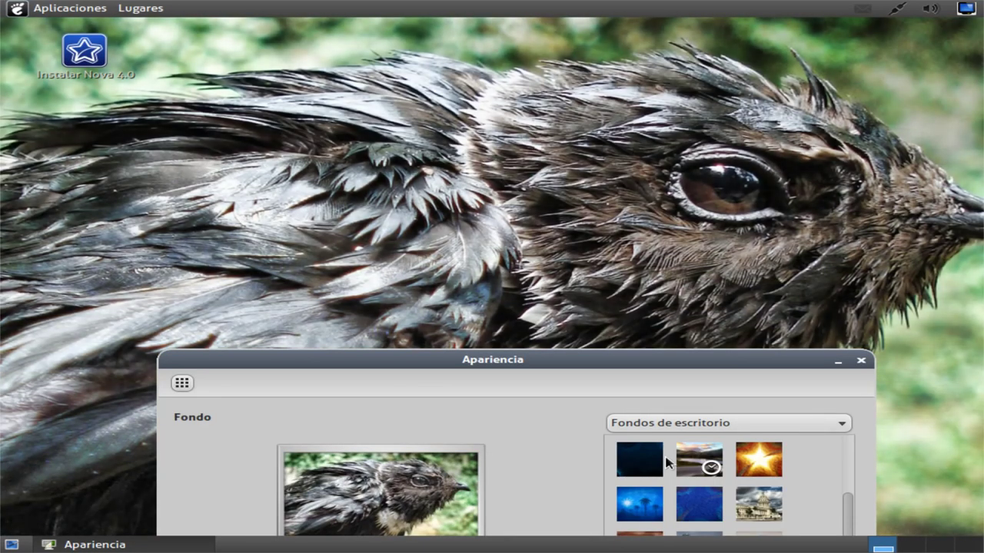
key("Right")
key("Right")
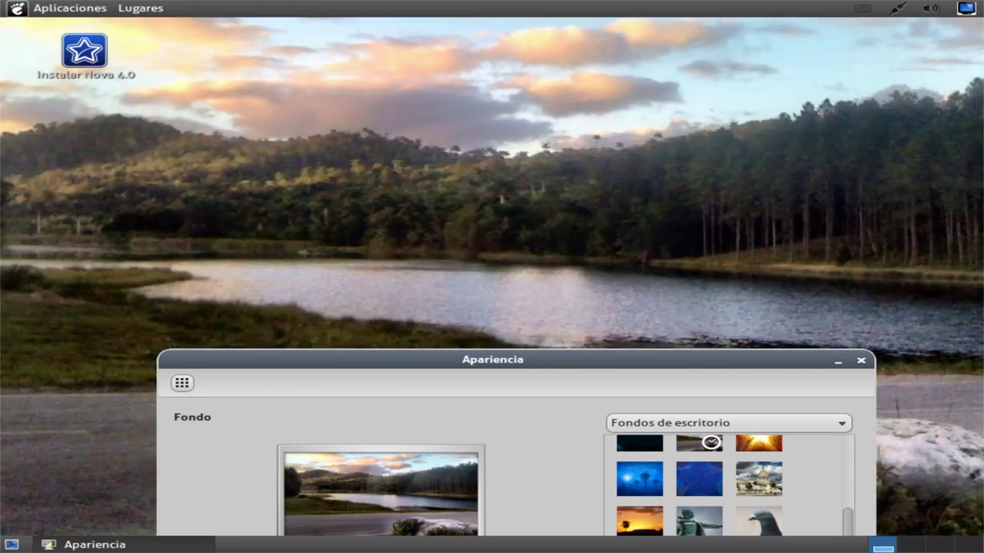
Step: Set the Brillo (Buey Arriba, Granma) mountain landscape as the desktop background and move the Apariencia window back up
key("Right")
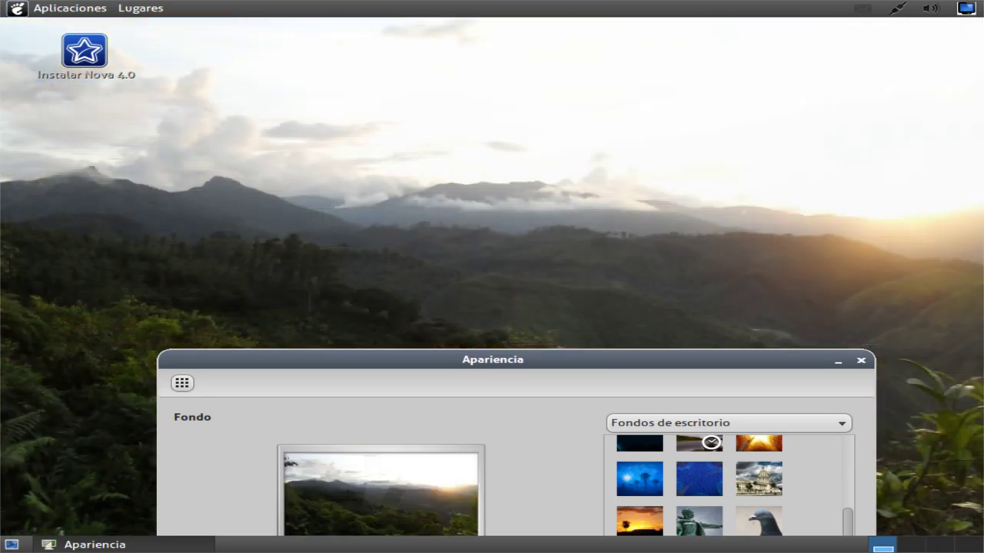
key("Right")
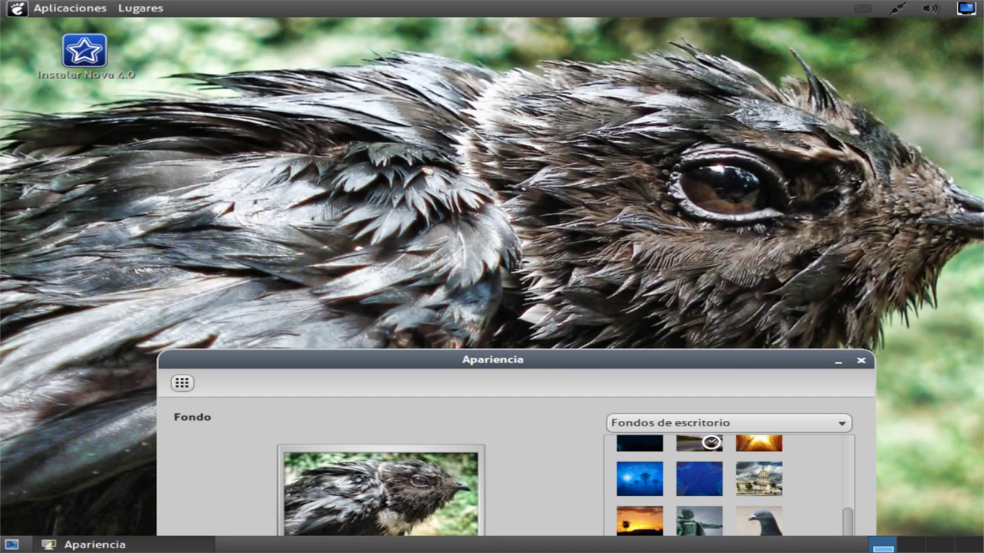
key("Right")
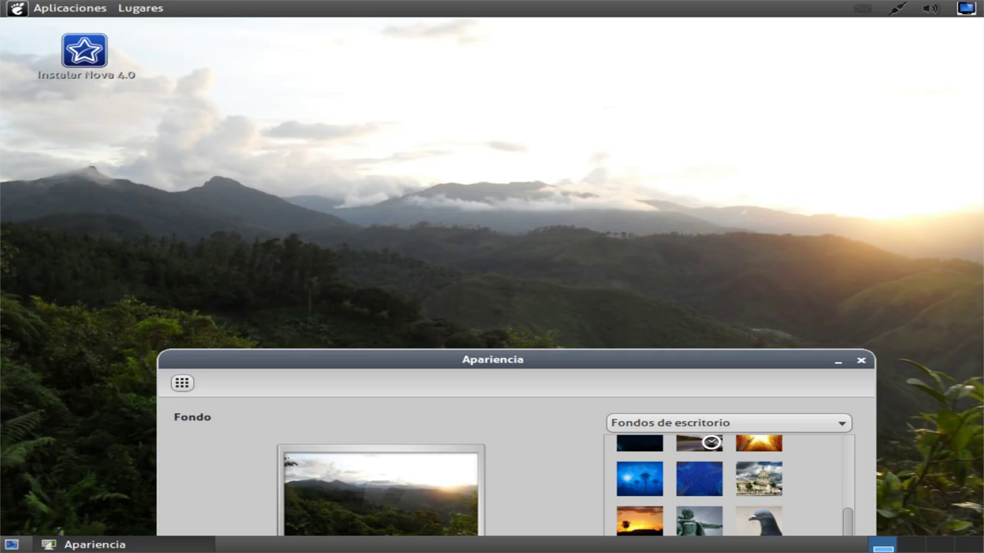
left_click_drag(600, 364, 642, 133)
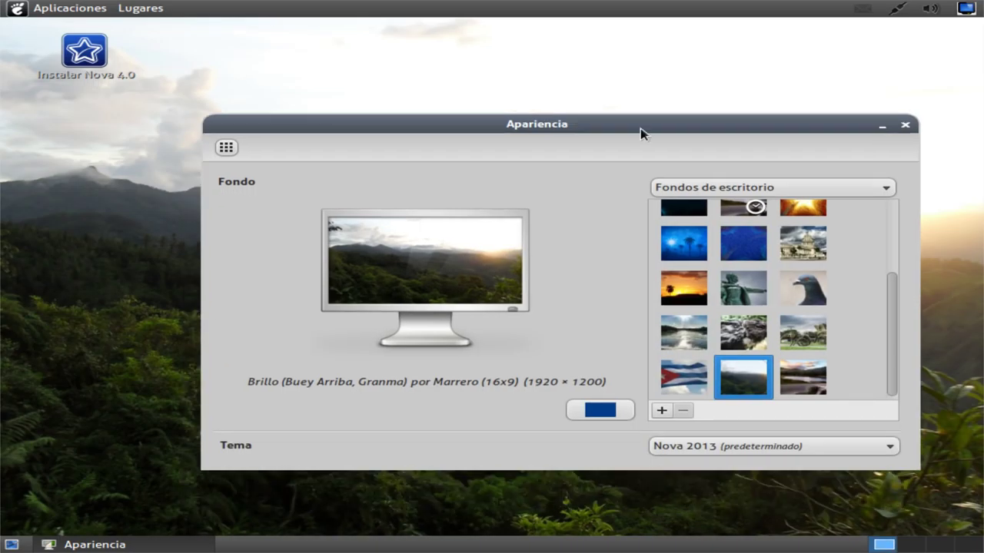
Step: Return to the system settings overview, check the Controladores adicionales dialog and close it
left_click(229, 149)
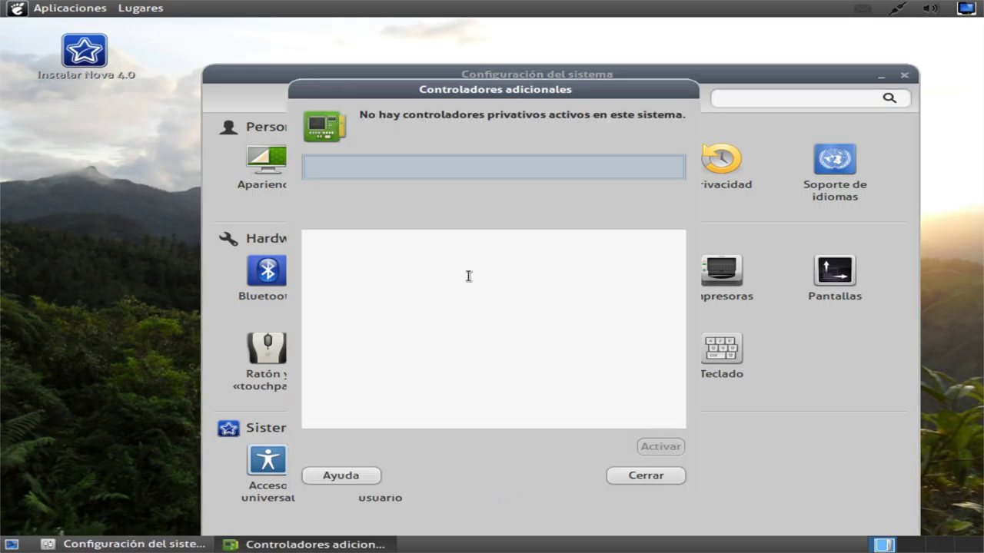
left_click(647, 476)
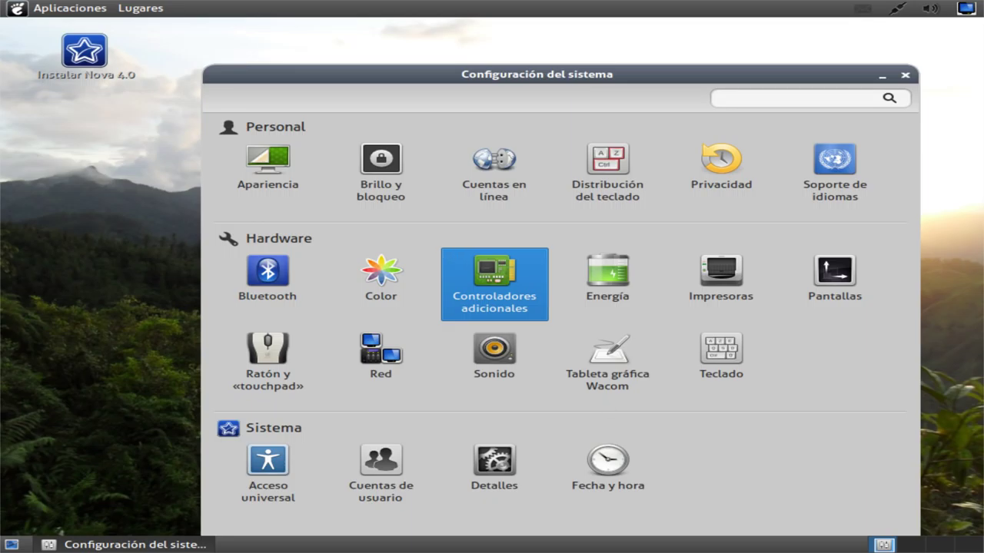
Step: Examine the Archivos, Aplicaciones and Diagnósticos privacy settings and return to the system settings overview
left_click(721, 169)
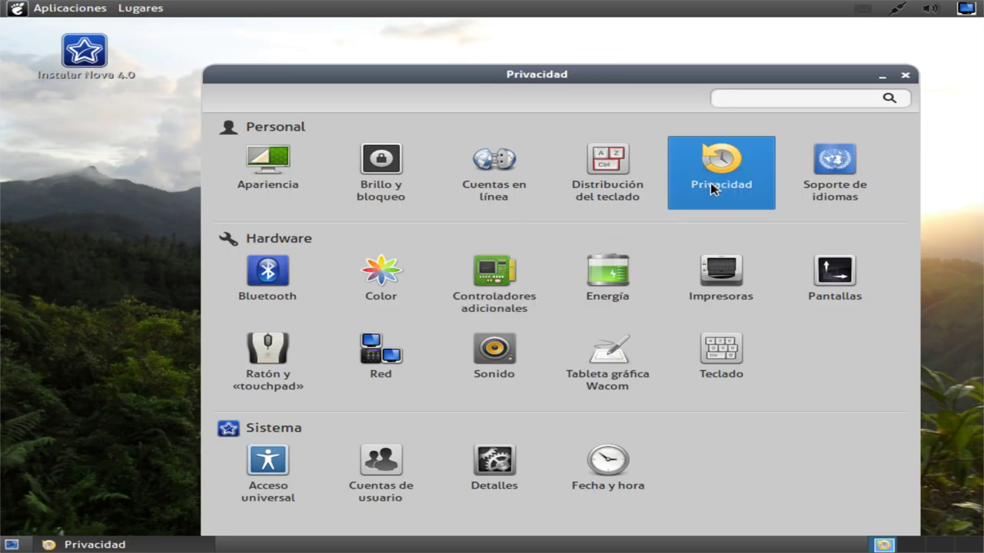
left_click(400, 137)
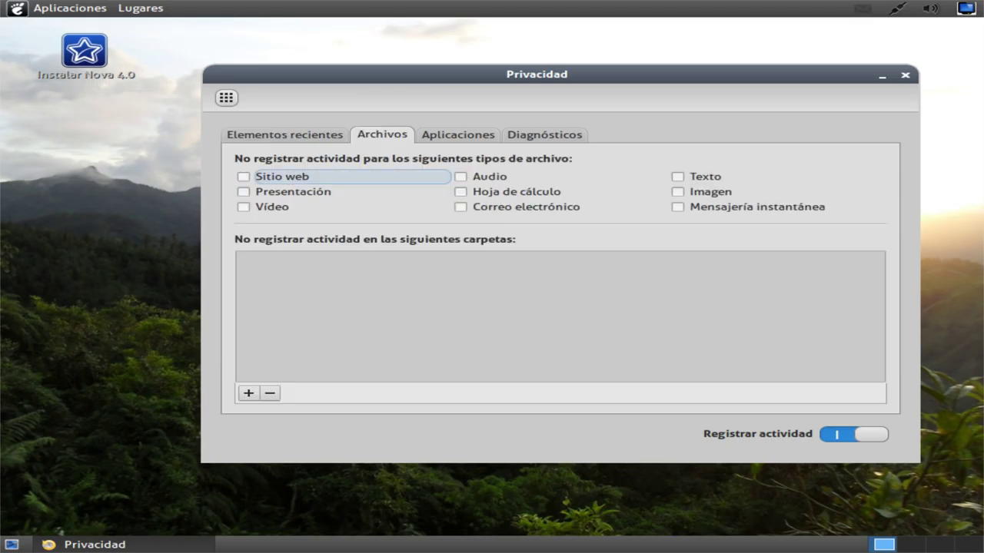
left_click(446, 136)
left_click(510, 136)
left_click(226, 97)
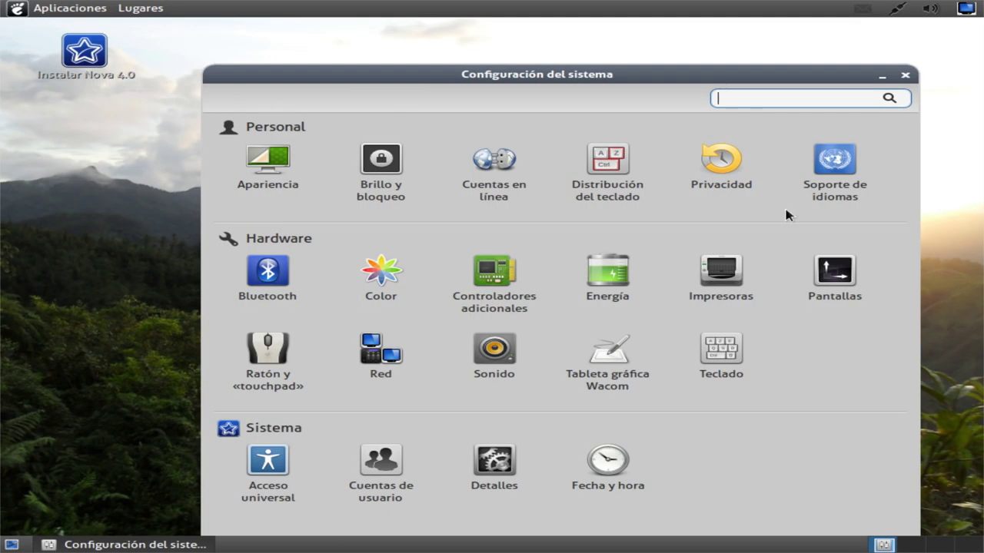
Step: Open the language support settings and select Español; Castellano (España) in the list of menu and window languages
left_click(835, 159)
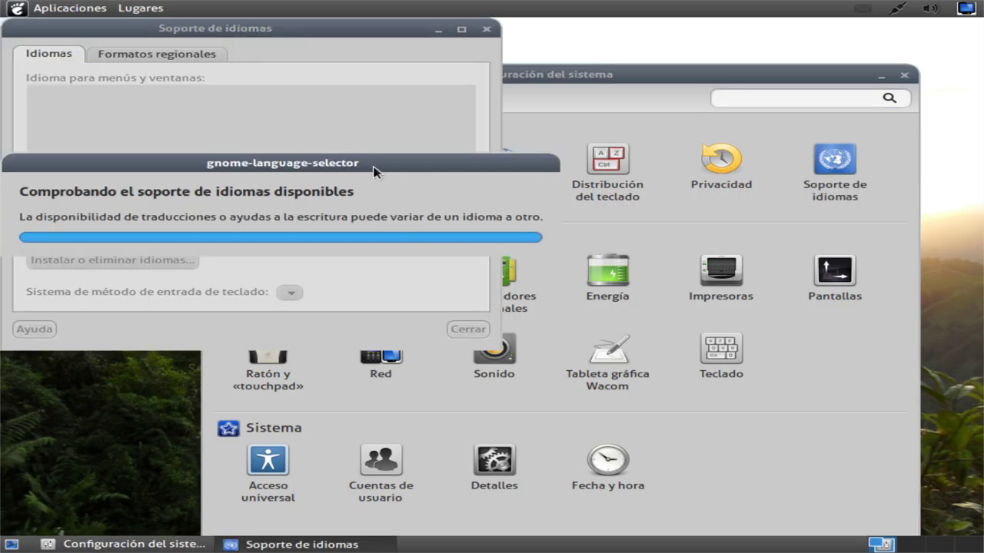
key("Up")
key("Up")
key("Up")
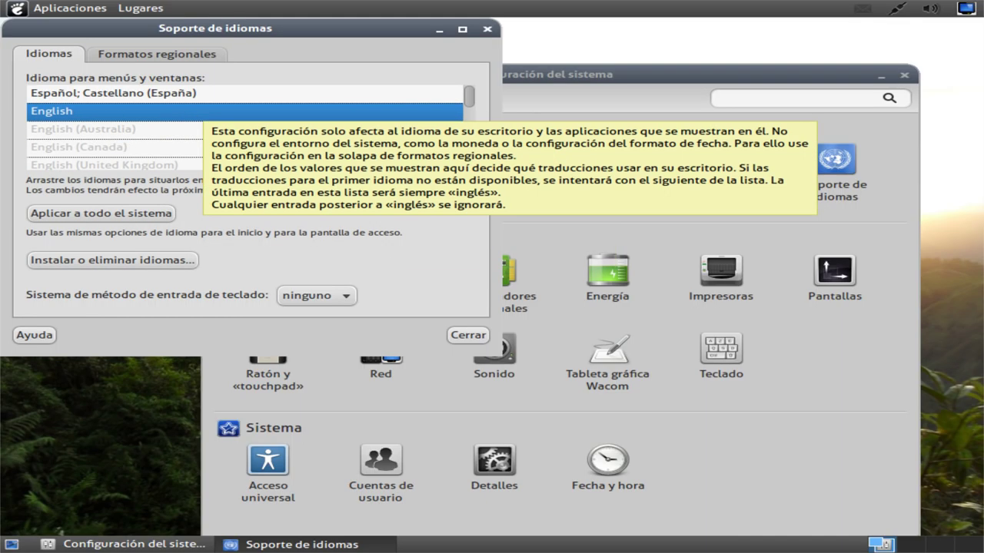
key("Up")
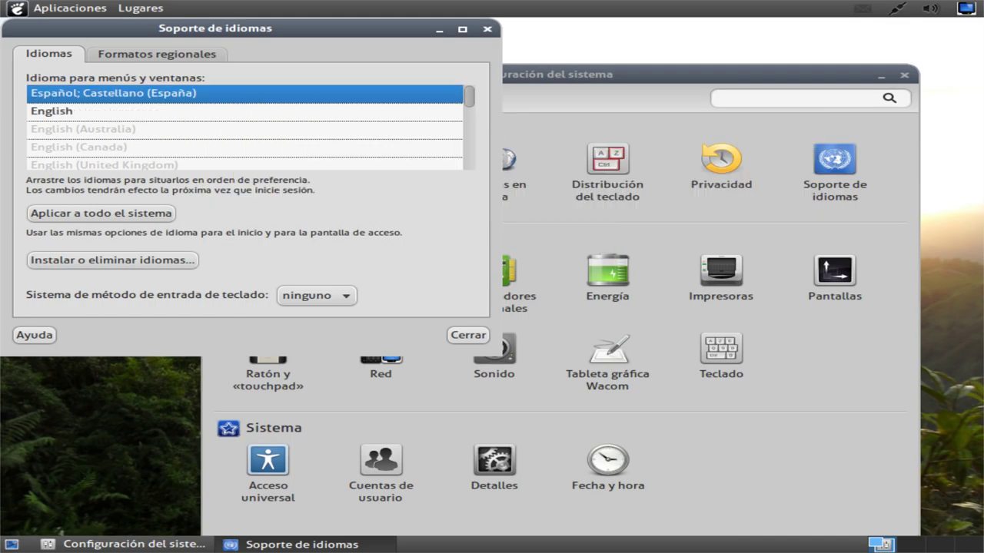
Step: Apply the Español; Castellano (España) regional format to the whole system
left_click(135, 58)
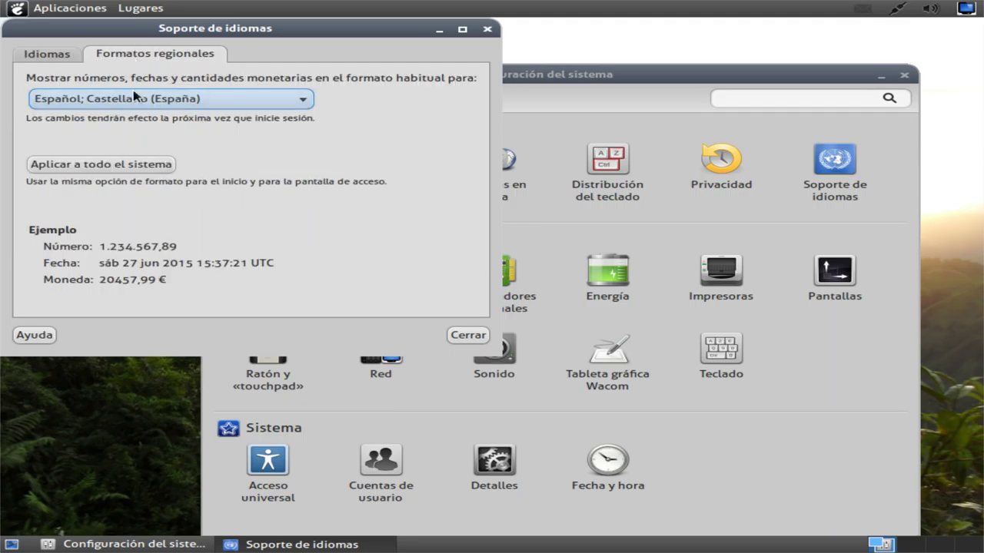
left_click(119, 170)
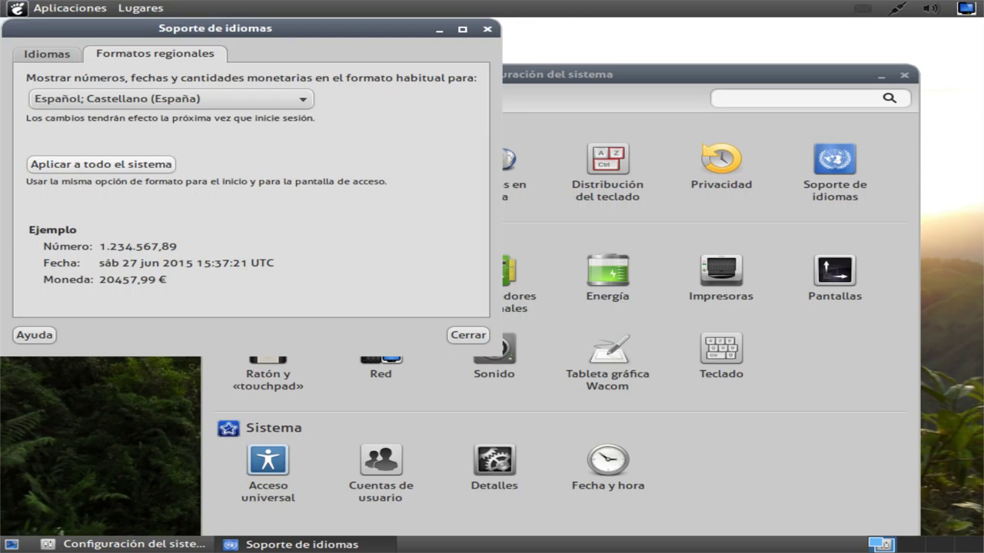
Step: Try to move English up in the menu language order, and open the help for language support
left_click(55, 57)
left_click(68, 109)
left_click_drag(67, 109, 96, 100)
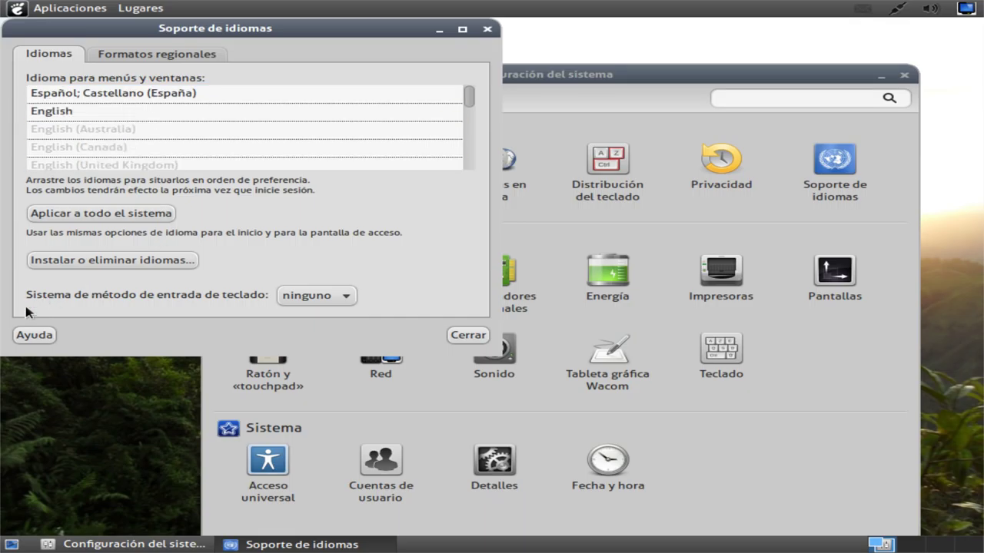
left_click(27, 336)
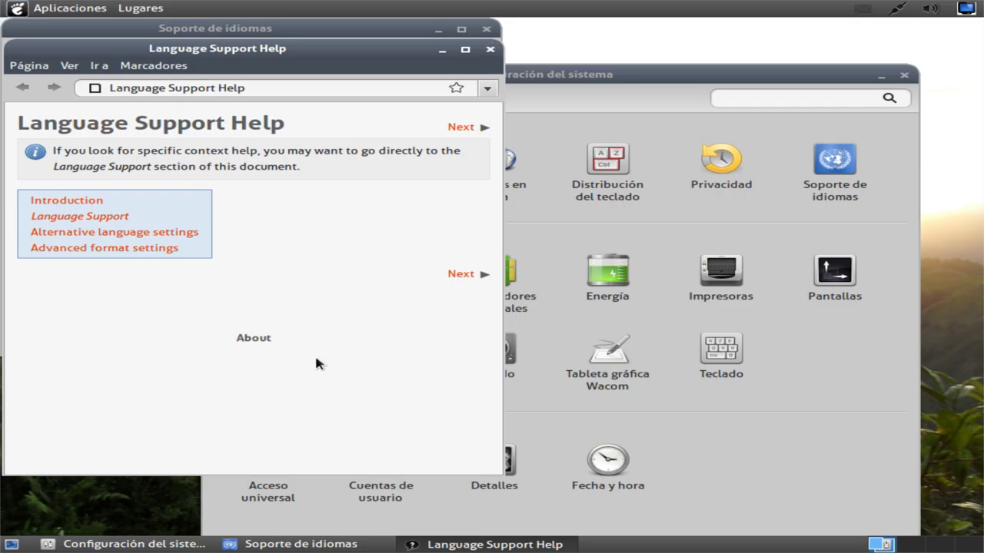
Step: Read the About details and the Introduction page of the language support help, and close the help and language support windows
left_click(253, 339)
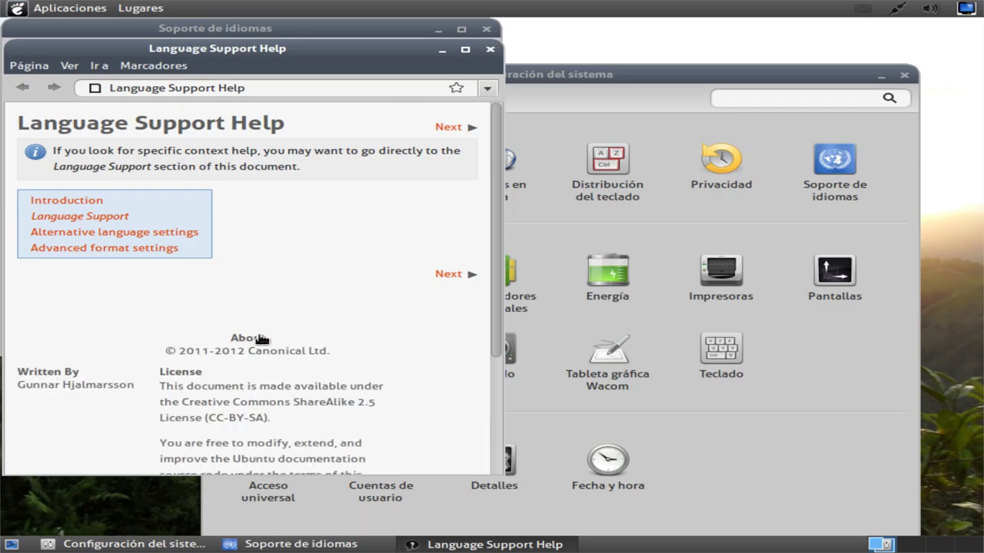
scroll(265, 340, "down", 3)
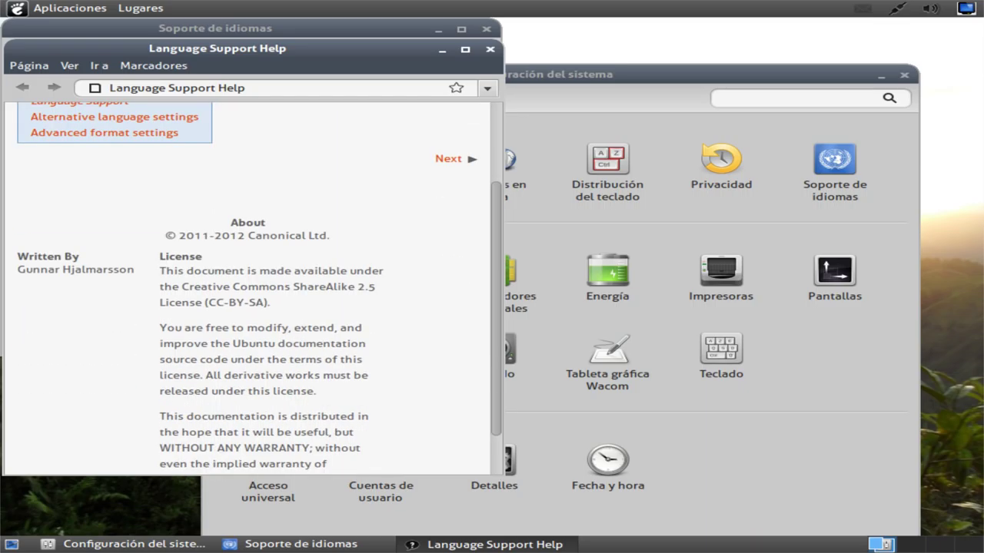
scroll(272, 338, "down", 1)
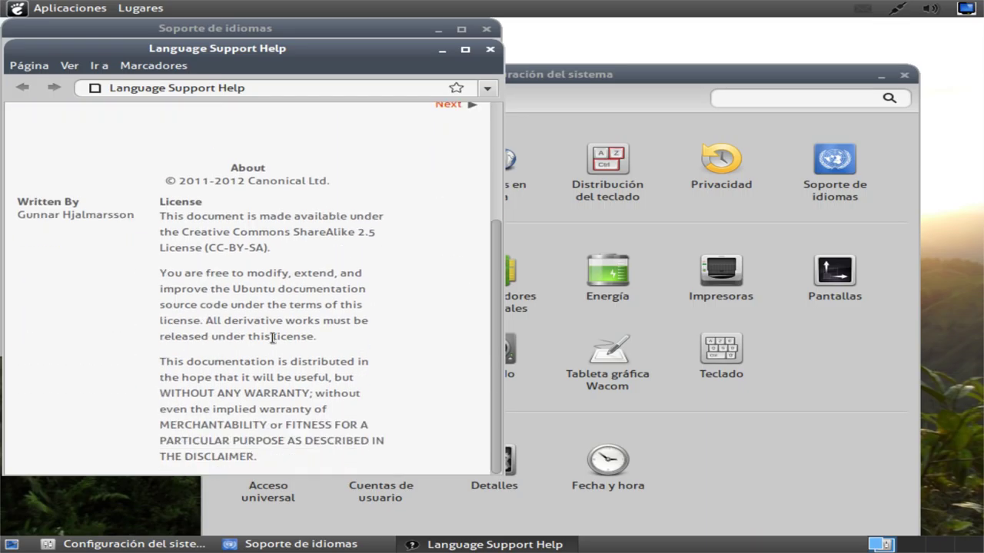
scroll(271, 327, "up", 3)
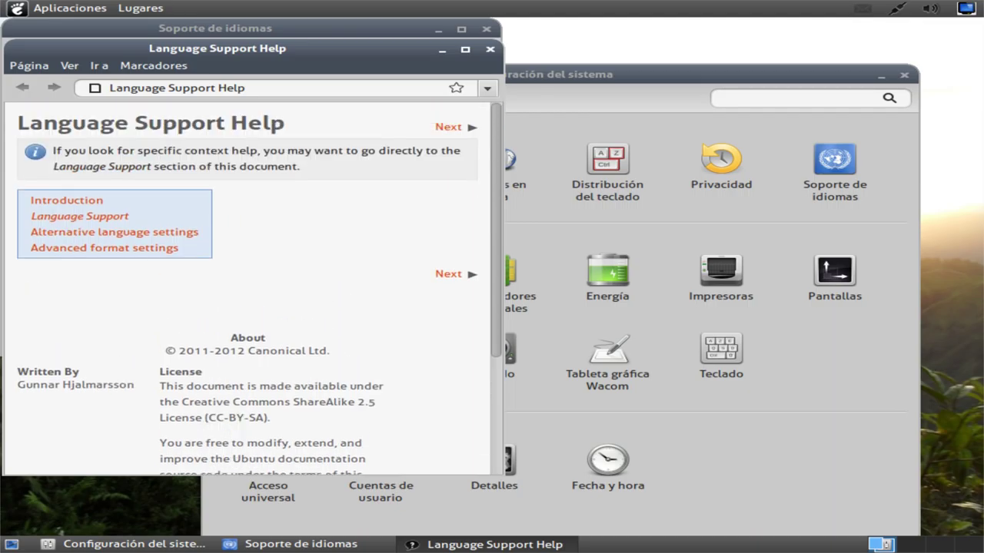
left_click(94, 204)
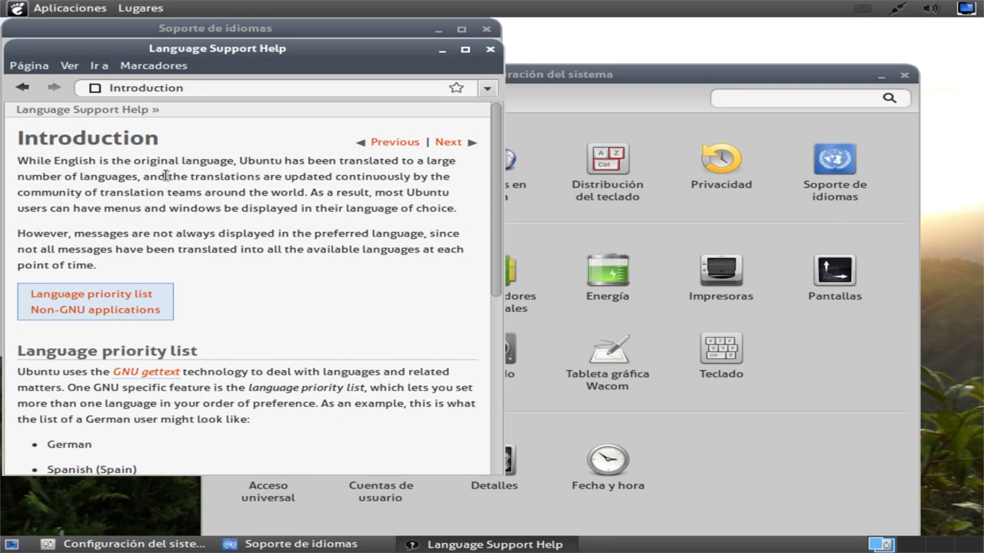
left_click(411, 142)
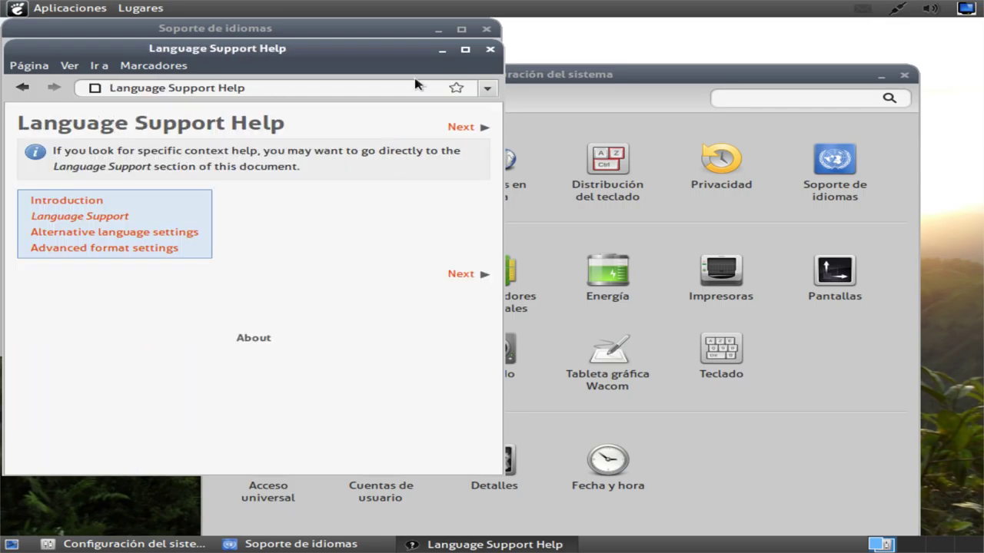
left_click(490, 50)
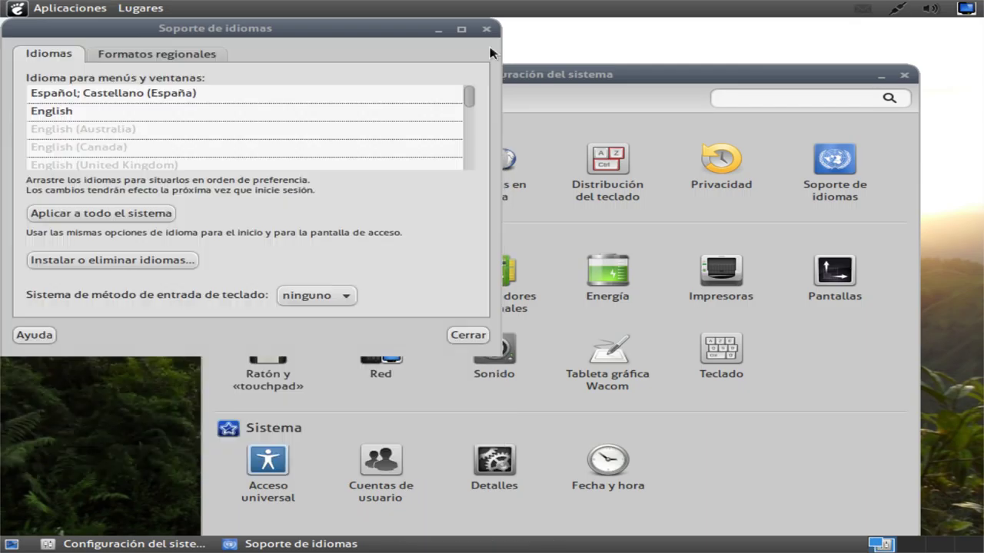
left_click(487, 30)
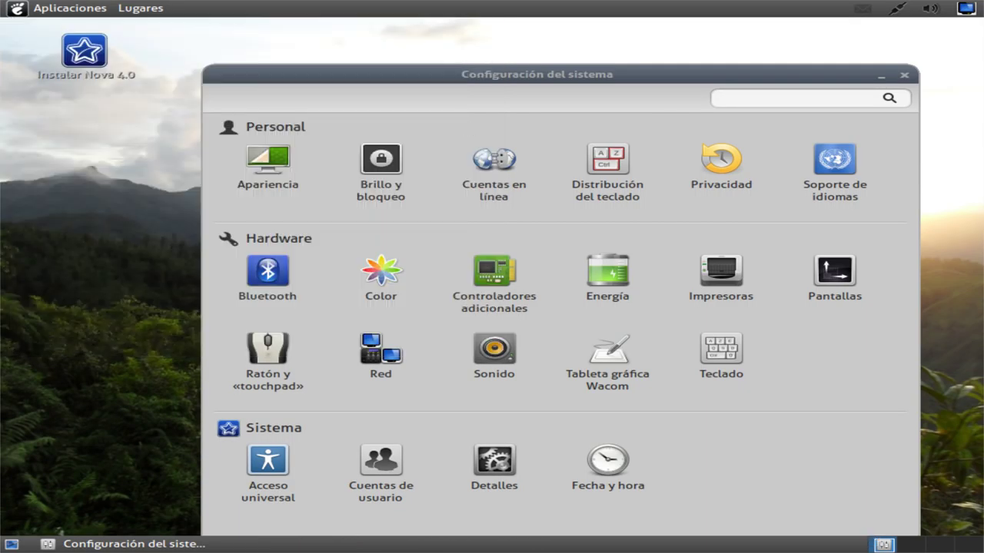
Step: Examine the Impresoras settings and the dialog for adding a new printer, cancel it and return to the settings overview
left_click(721, 276)
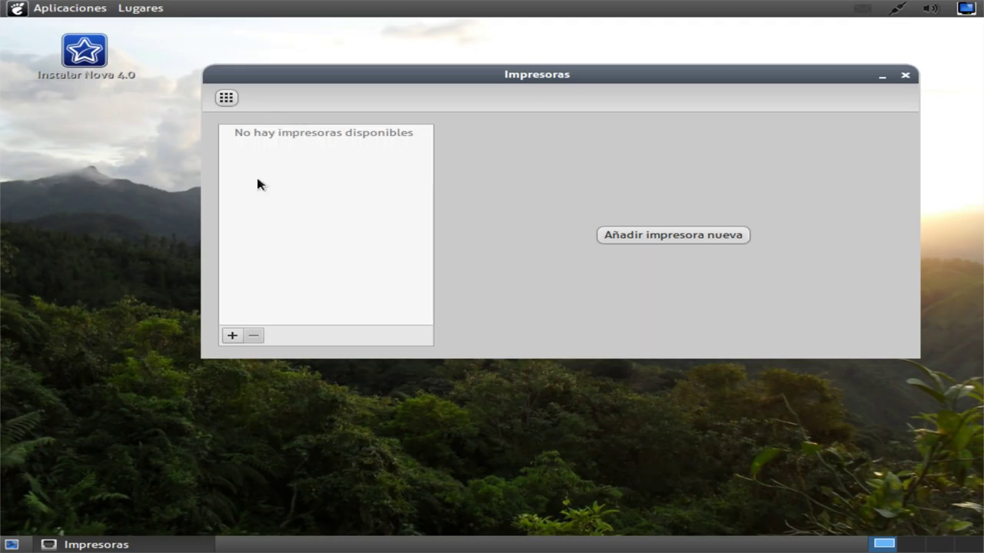
left_click(233, 336)
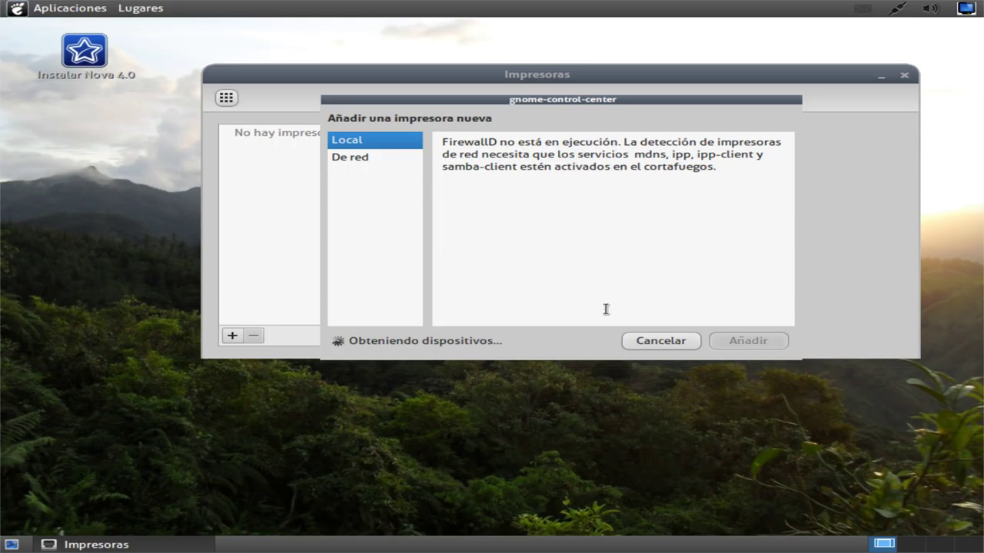
left_click(659, 342)
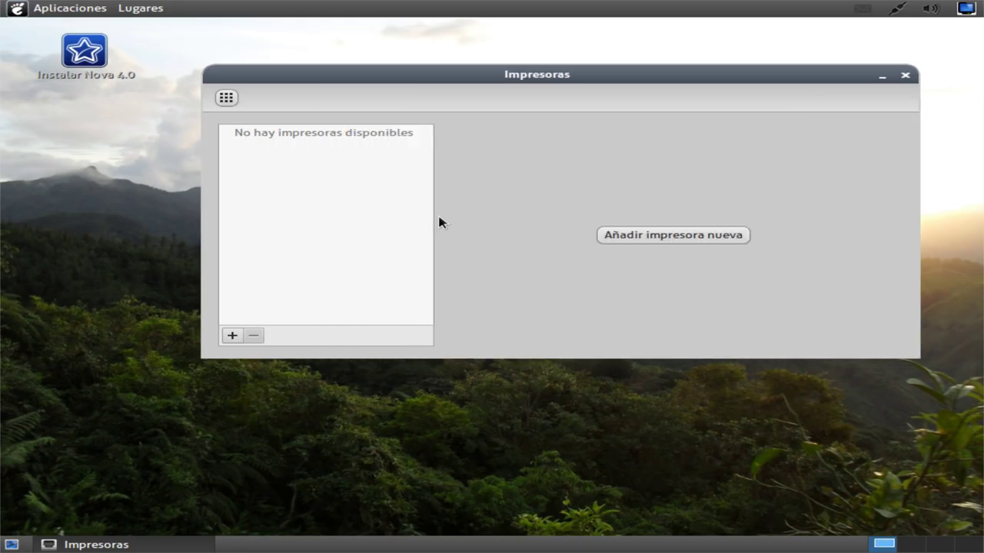
left_click(225, 97)
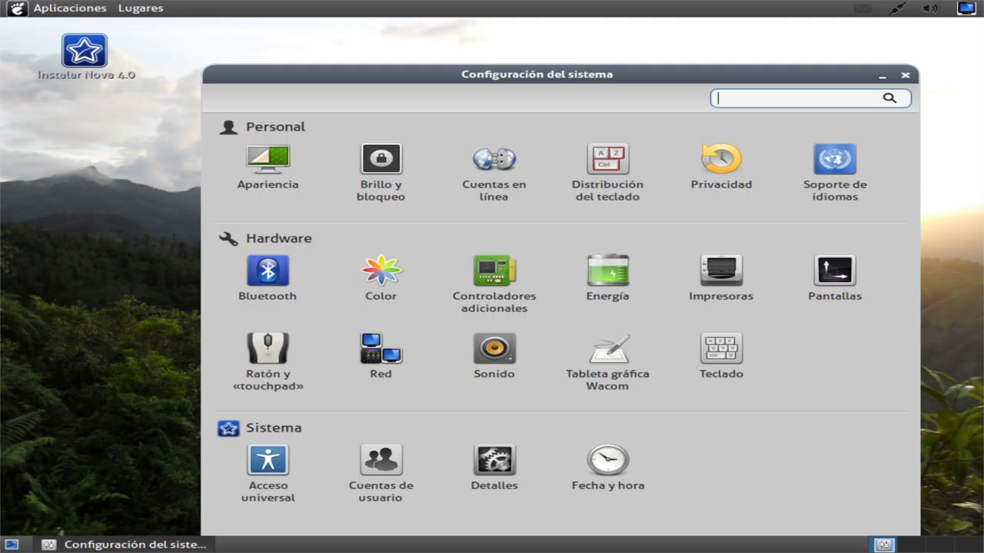
Step: Examine the Color settings and the Escritura and Atajos pages of the Teclado settings, returning to the settings overview
left_click(397, 280)
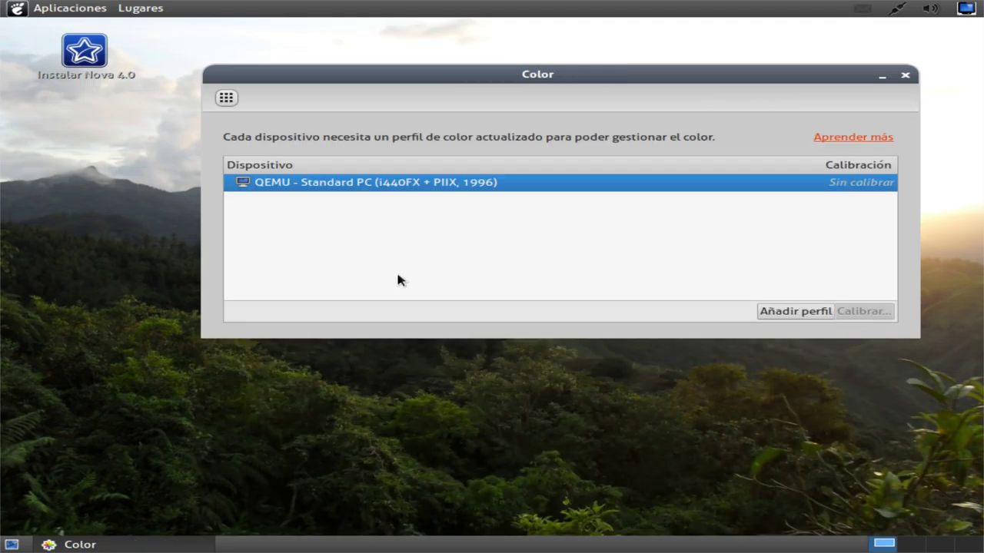
left_click(225, 100)
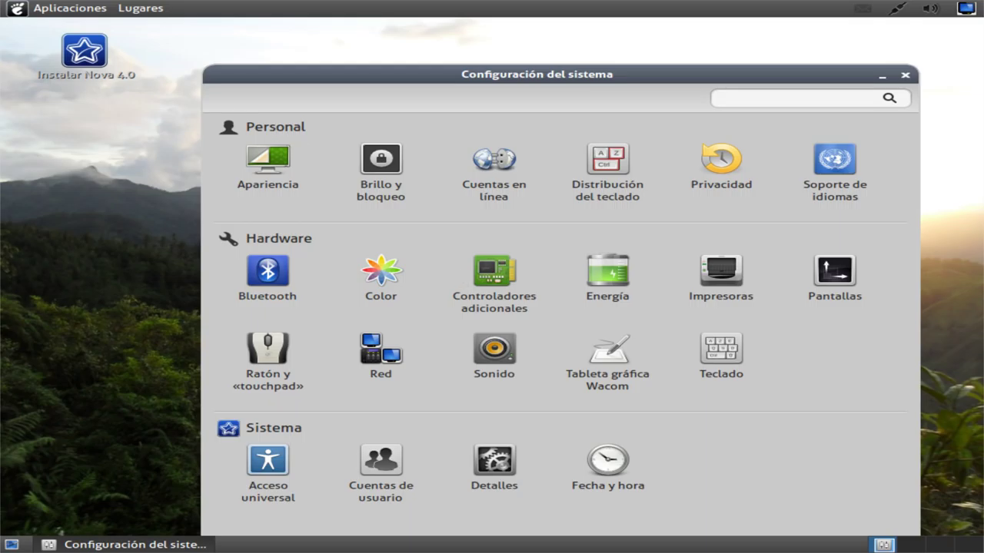
left_click(721, 350)
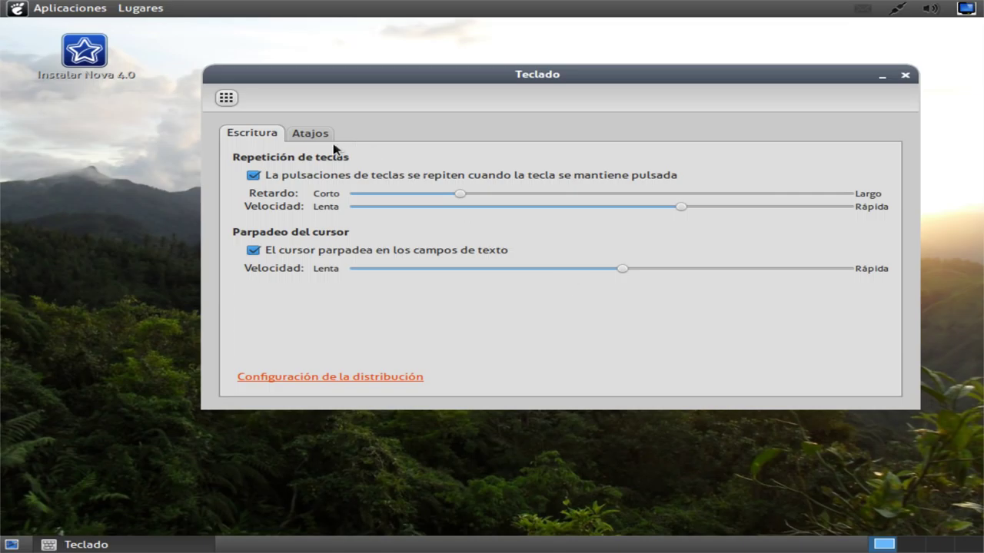
left_click(312, 137)
left_click(266, 135)
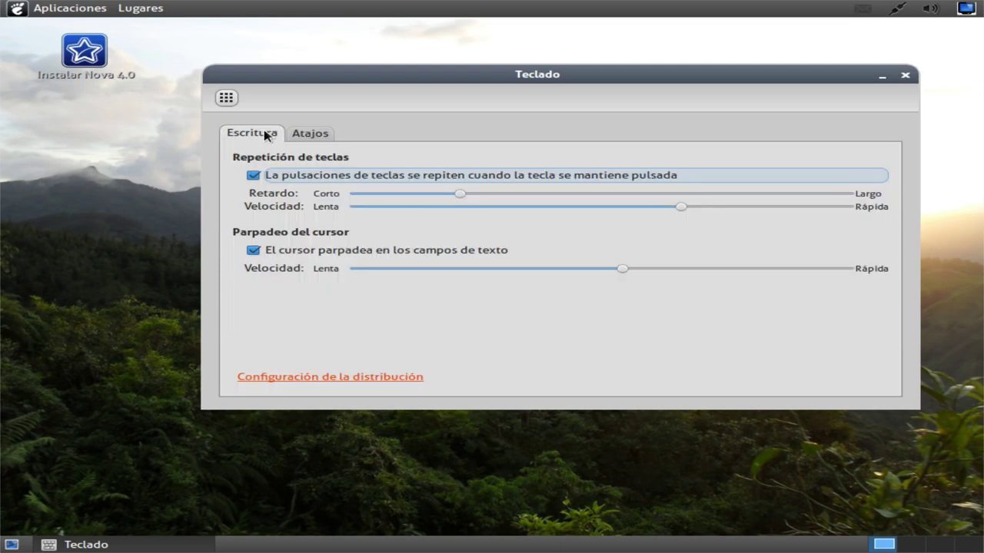
left_click(226, 98)
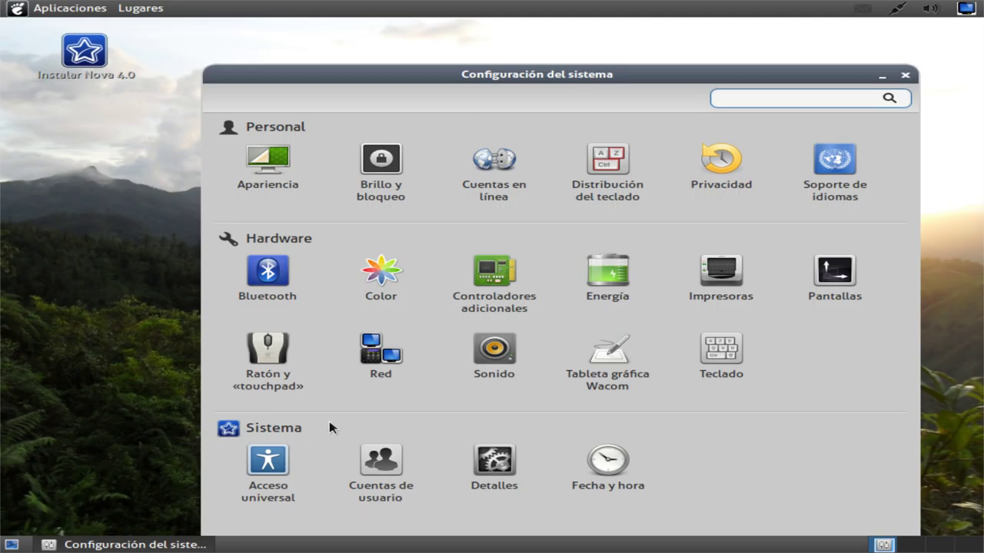
Step: Examine the Audición, Escritura and Apuntar y pulsar pages of Acceso universal and the Cuentas de usuario settings, returning to the overview
left_click(267, 465)
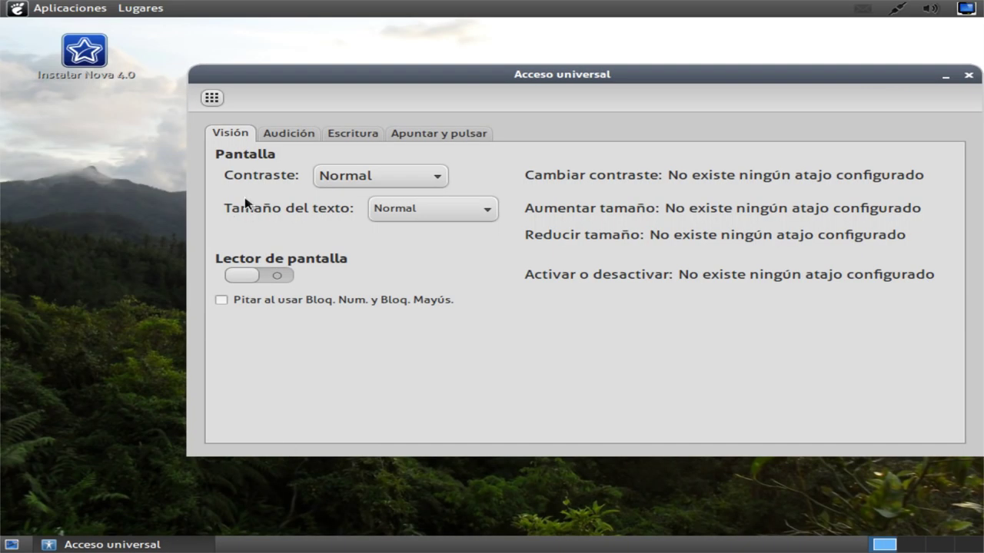
left_click(299, 136)
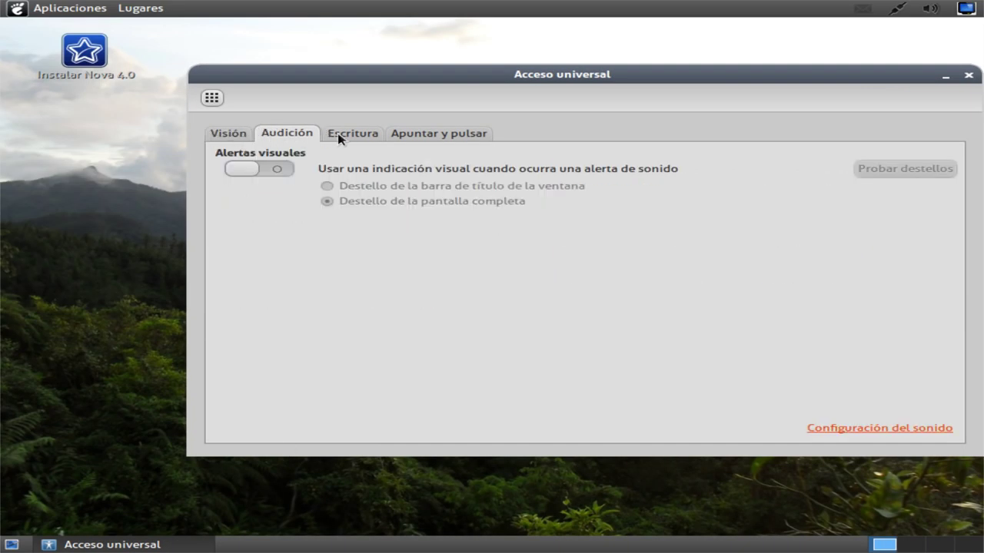
left_click(359, 134)
left_click(443, 134)
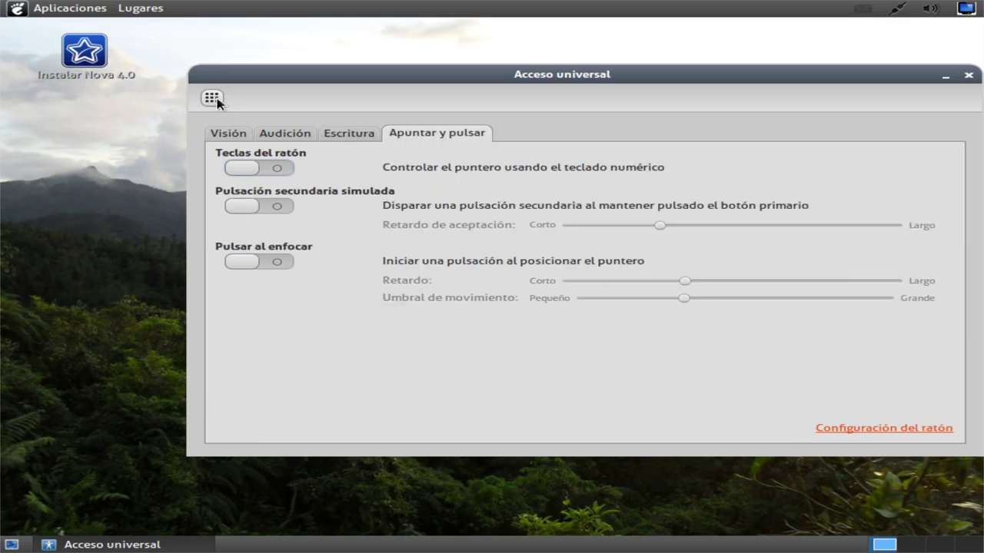
left_click(213, 98)
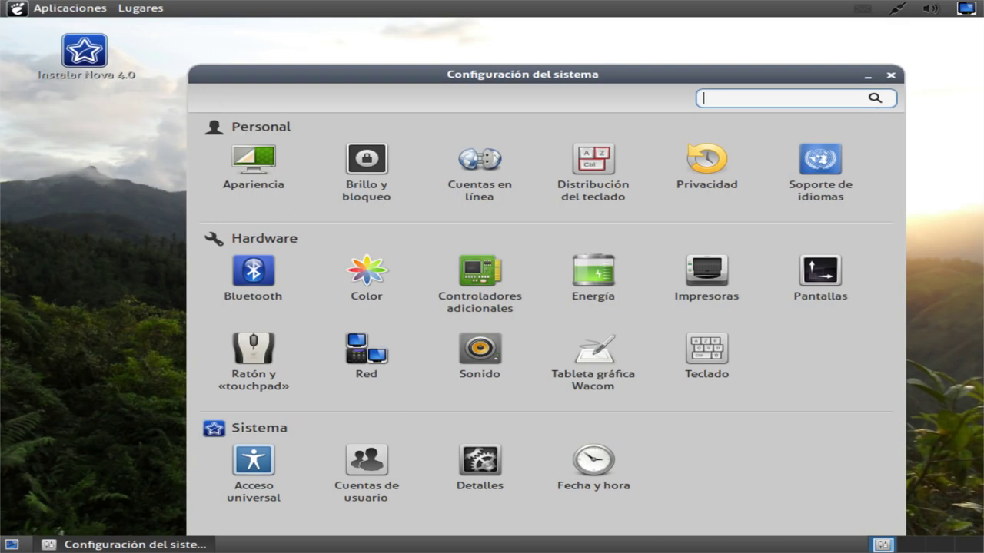
left_click(363, 453)
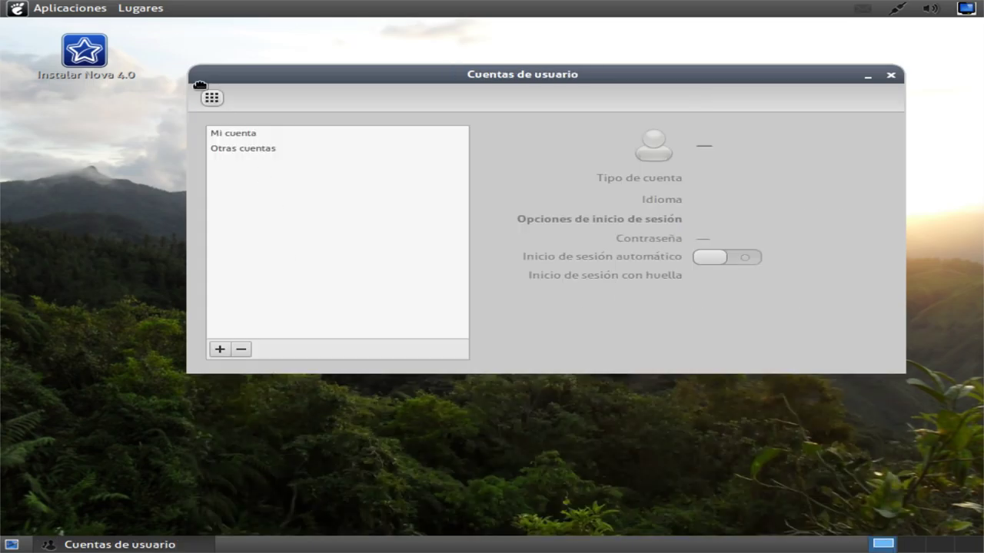
left_click(212, 98)
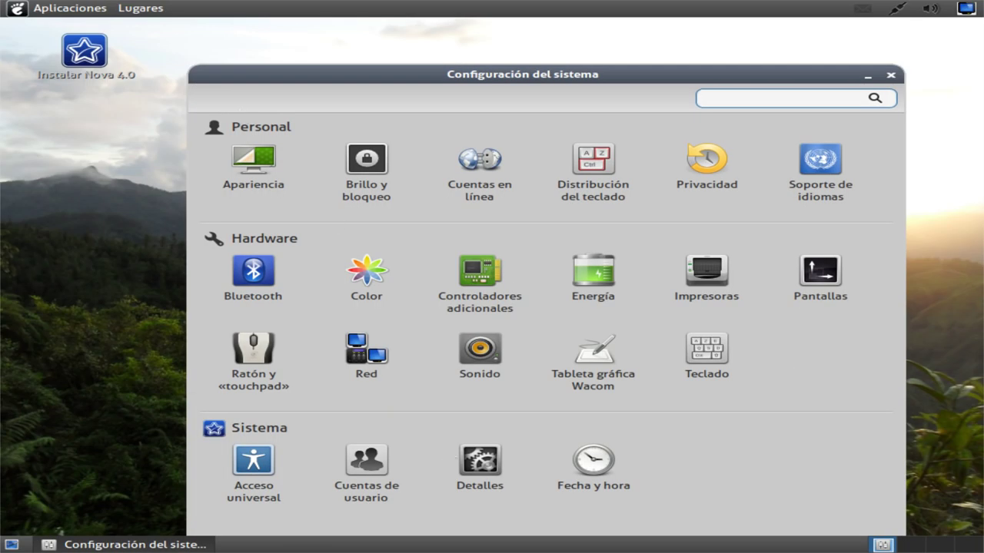
Step: Examine the system Detalles, including default applications, graphics and removable media, and the Fecha y hora settings, and close the system settings
left_click(466, 455)
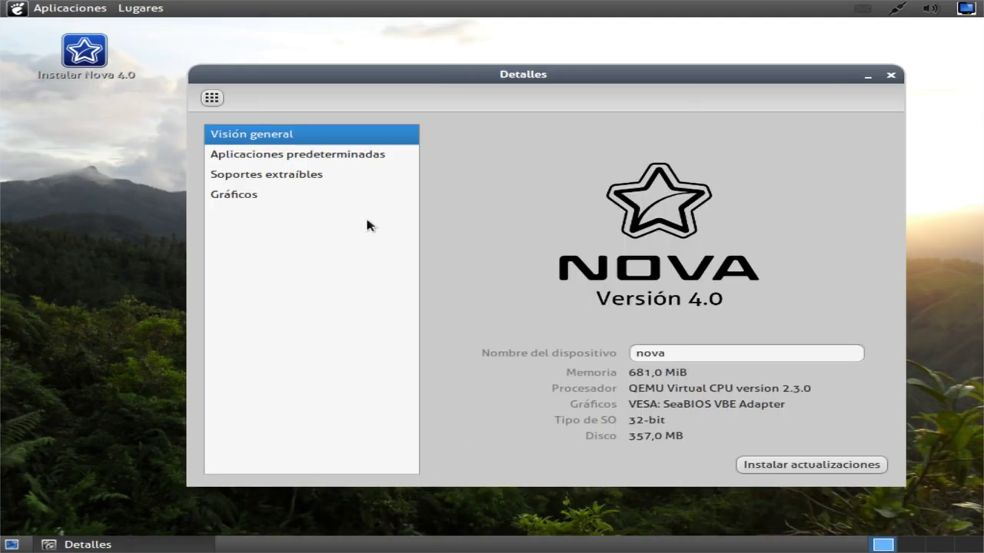
left_click(306, 159)
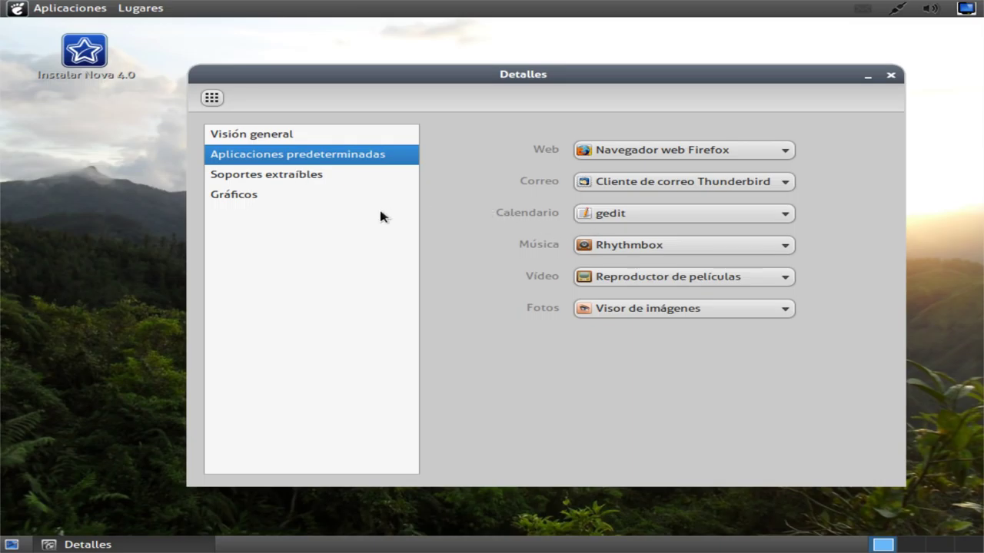
left_click(292, 192)
left_click(292, 175)
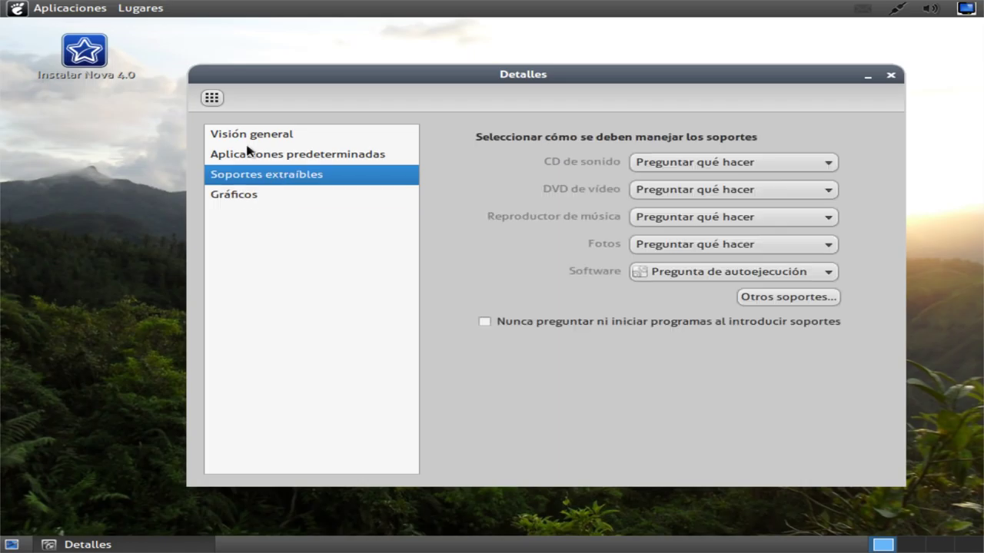
left_click(212, 97)
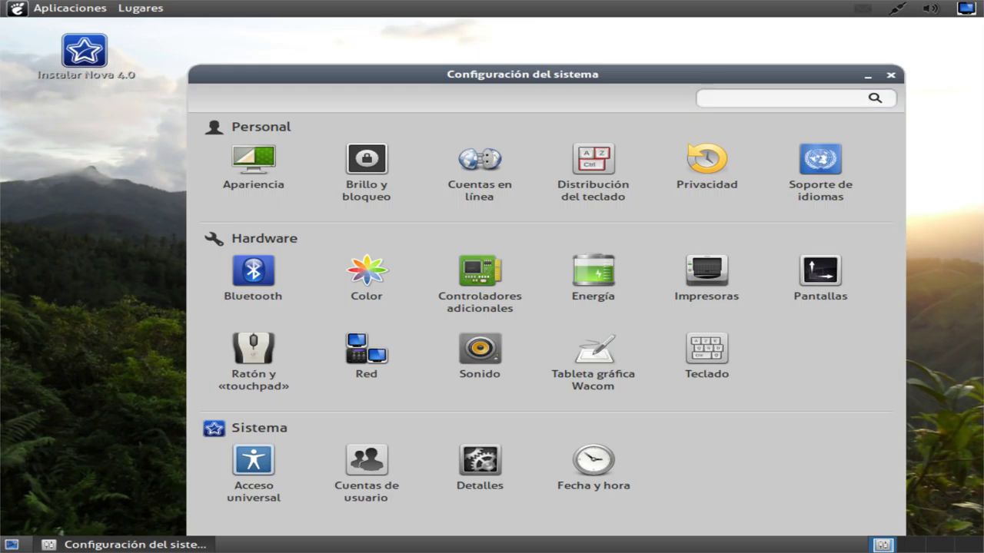
left_click(592, 465)
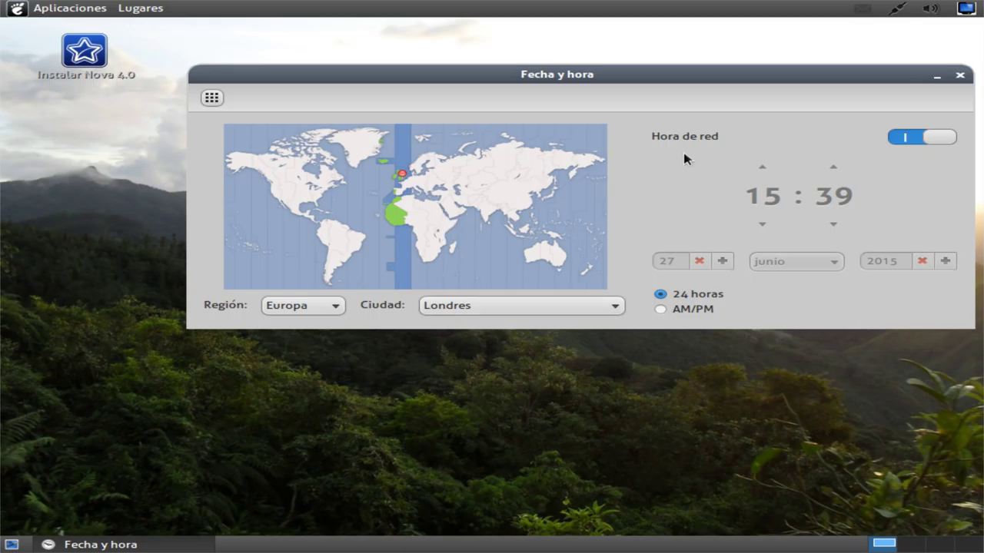
left_click(960, 74)
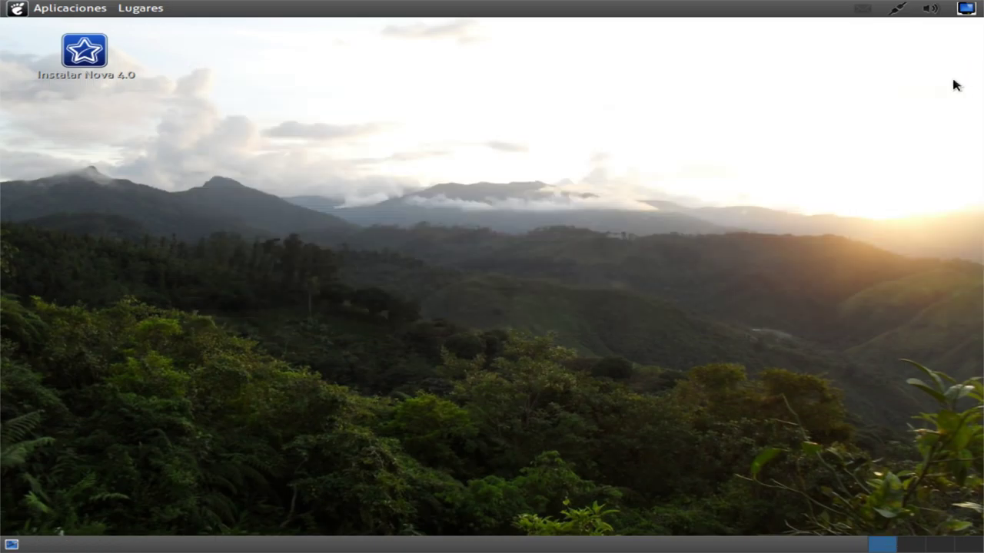
Step: Look through the desktop's places and application categories and open Carpeta personal in the file manager
left_click(127, 8)
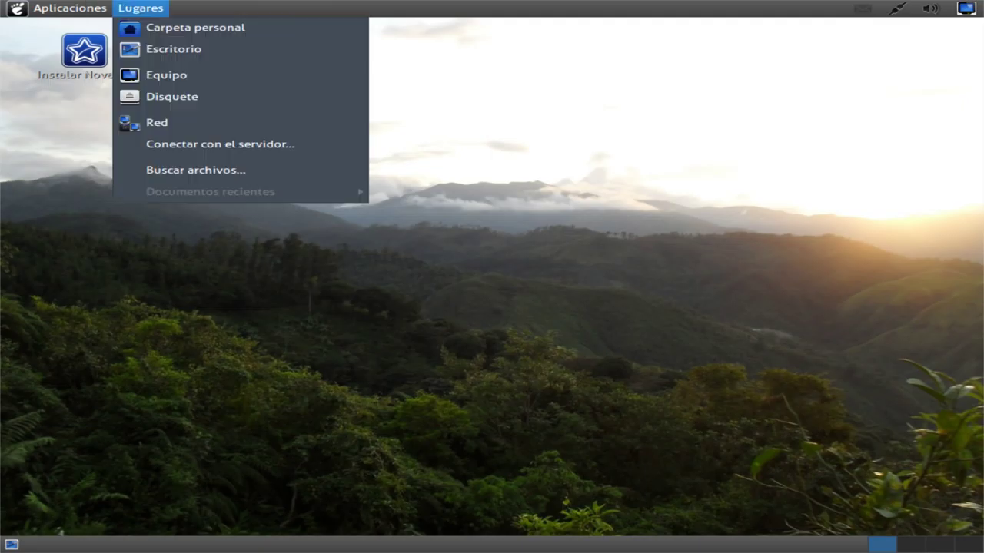
mouse_move(68, 9)
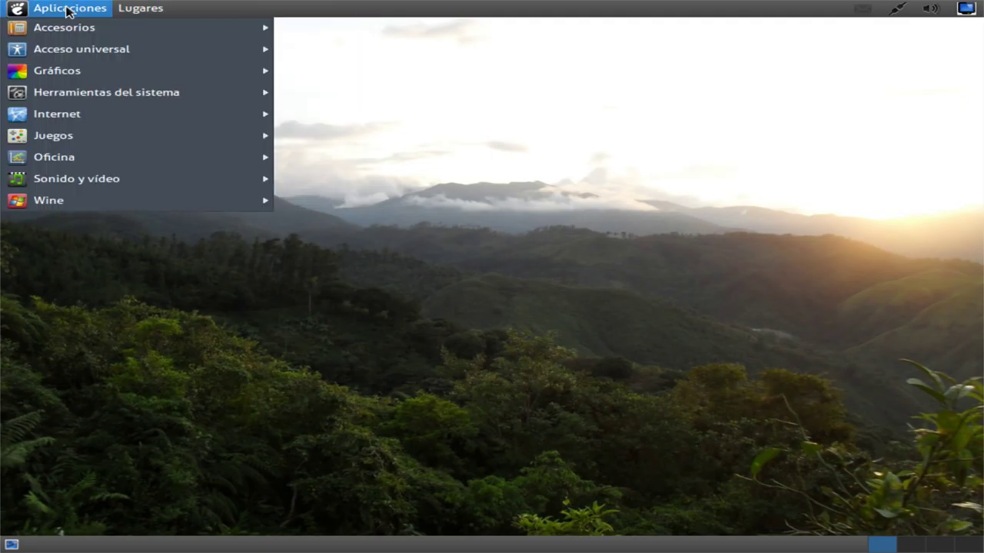
left_click(296, 31)
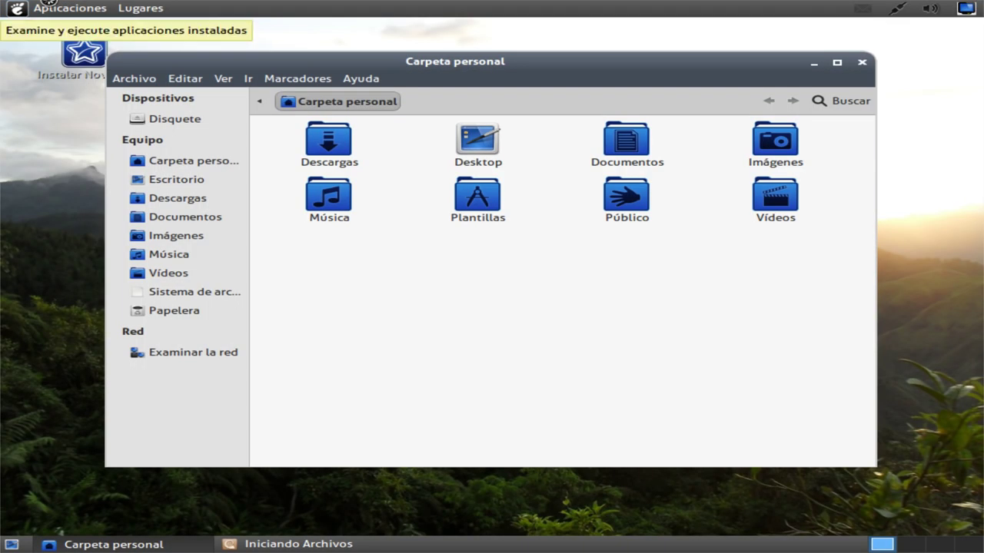
Step: View the file manager's Acerca de information and close it
left_click(370, 77)
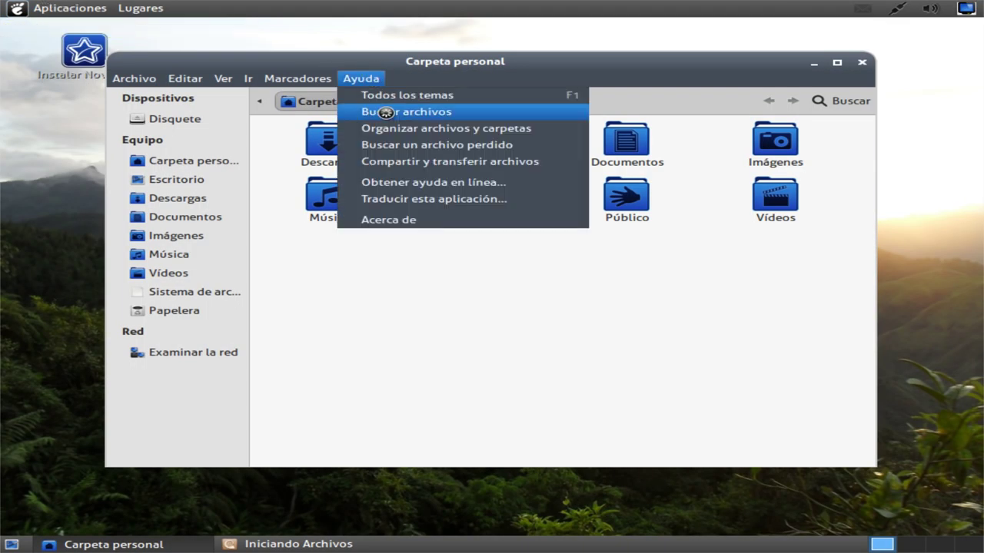
left_click(406, 221)
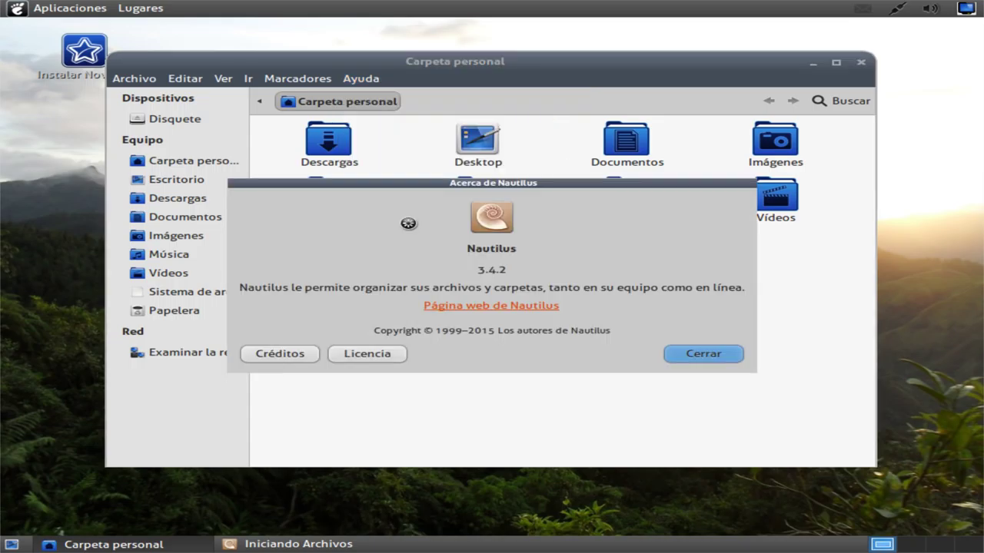
left_click(698, 355)
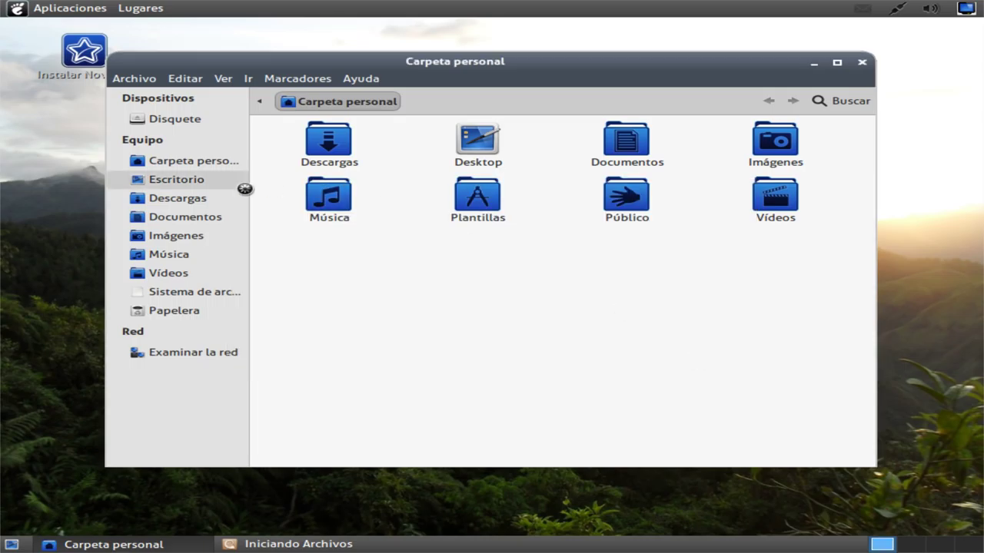
Step: Open the Imágenes folder in the file manager and look over the available file commands
left_click(212, 192)
left_click(198, 229)
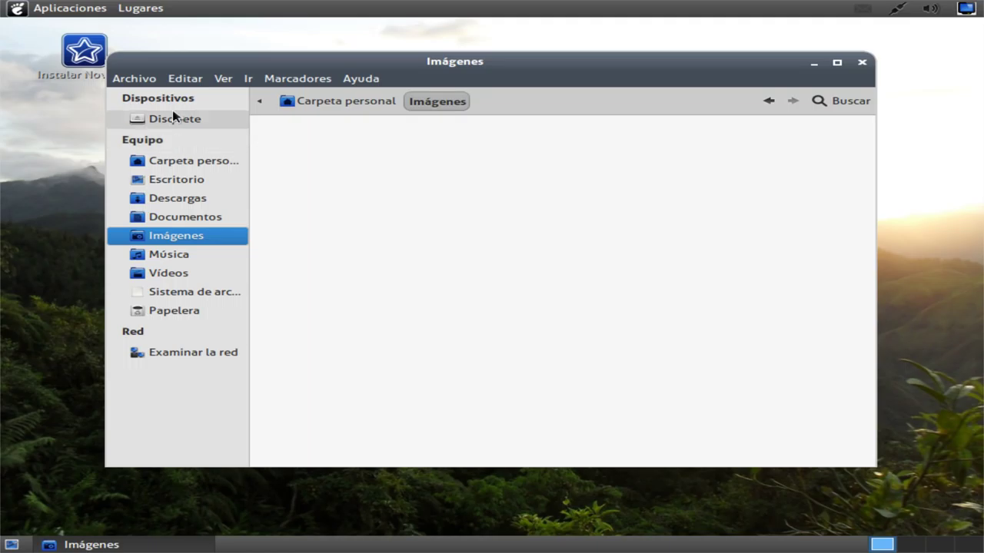
left_click(146, 81)
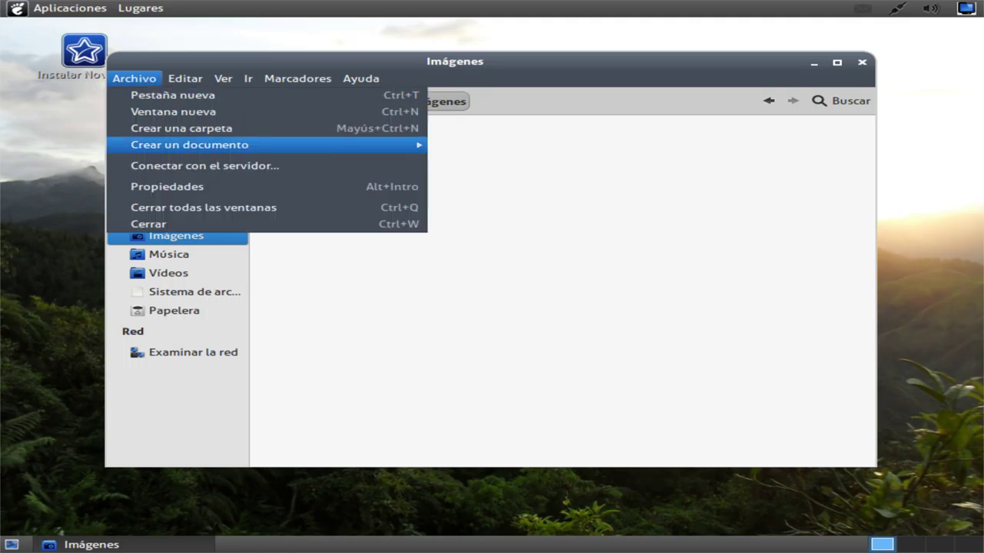
left_click(339, 329)
Step: Open the Buscar archivos search tool from the accessories and close it
left_click(77, 8)
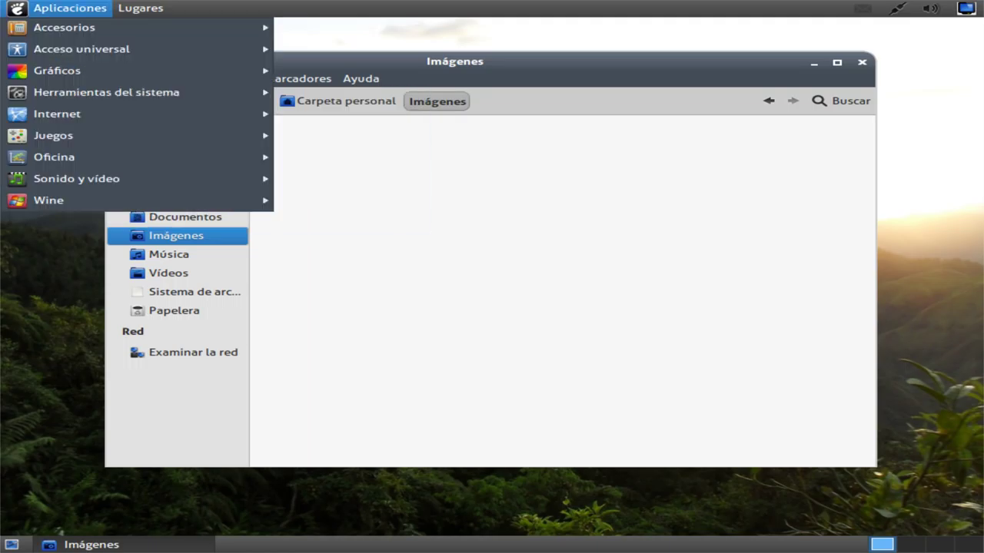
mouse_move(77, 28)
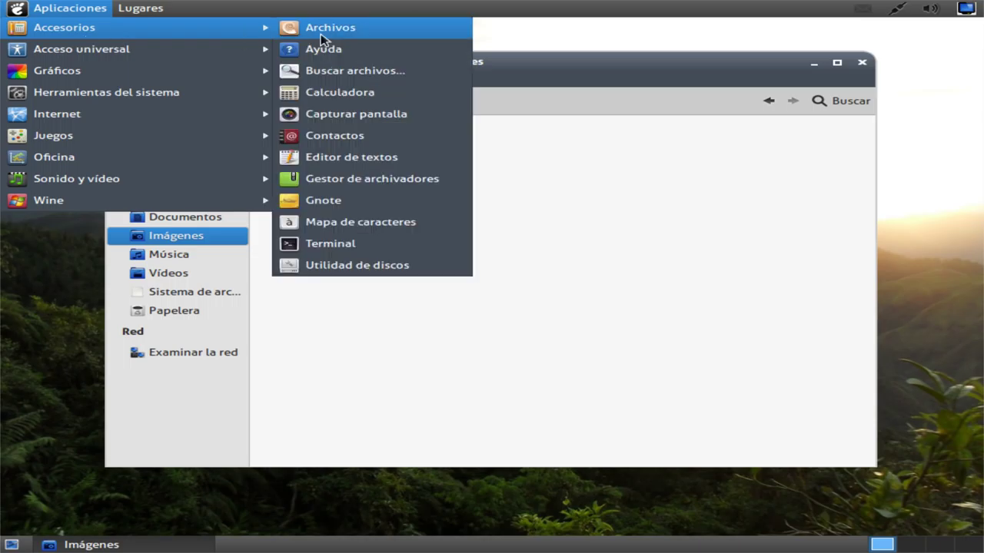
left_click(389, 71)
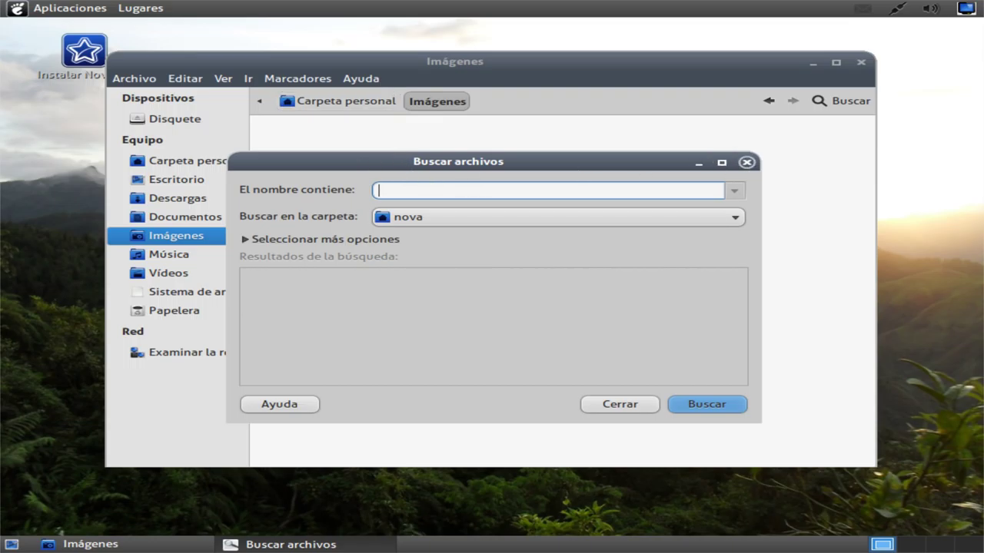
left_click(746, 162)
Step: Open the Calculadora accessory and calculate 96÷875
left_click(13, 8)
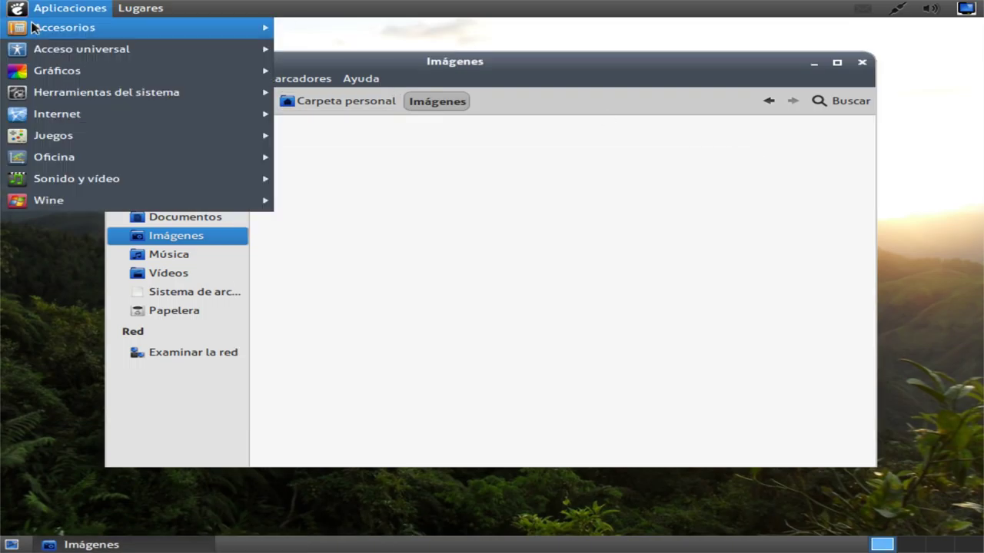
mouse_move(35, 27)
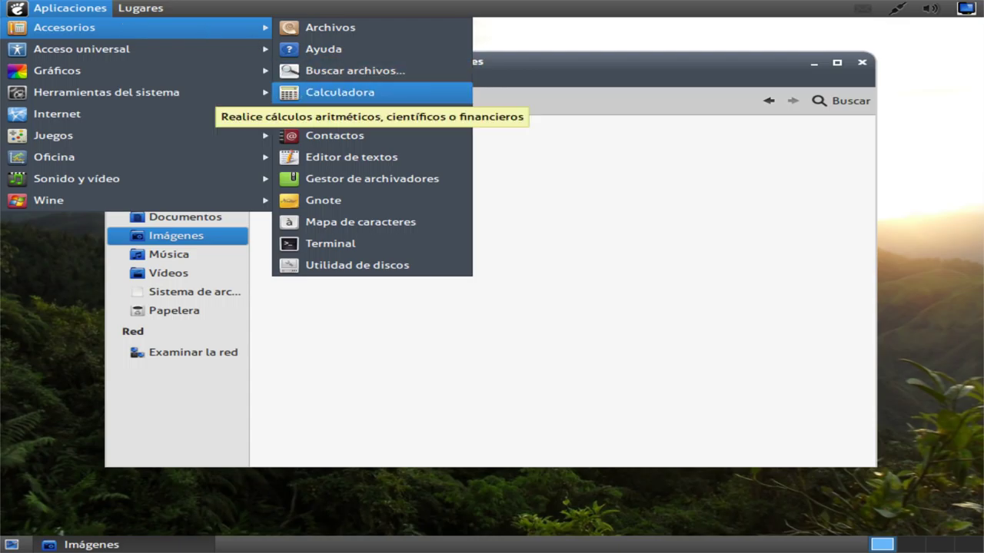
left_click(331, 92)
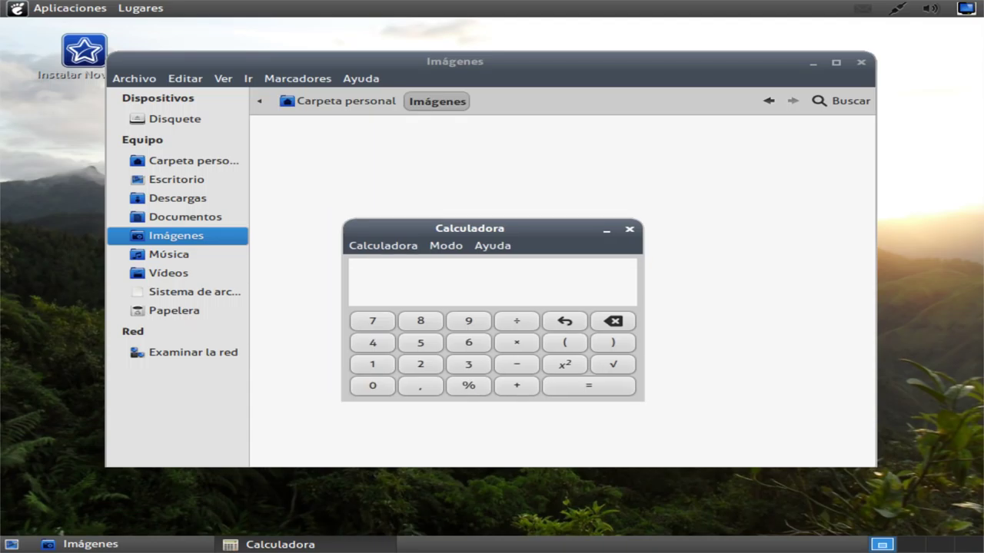
left_click(467, 320)
left_click(467, 342)
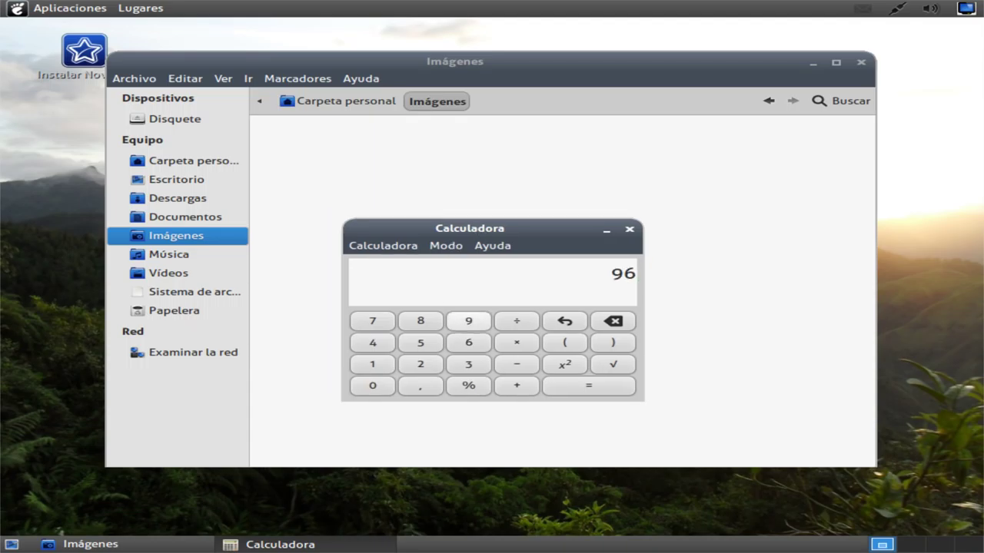
left_click(516, 322)
left_click(421, 322)
left_click(373, 321)
left_click(420, 343)
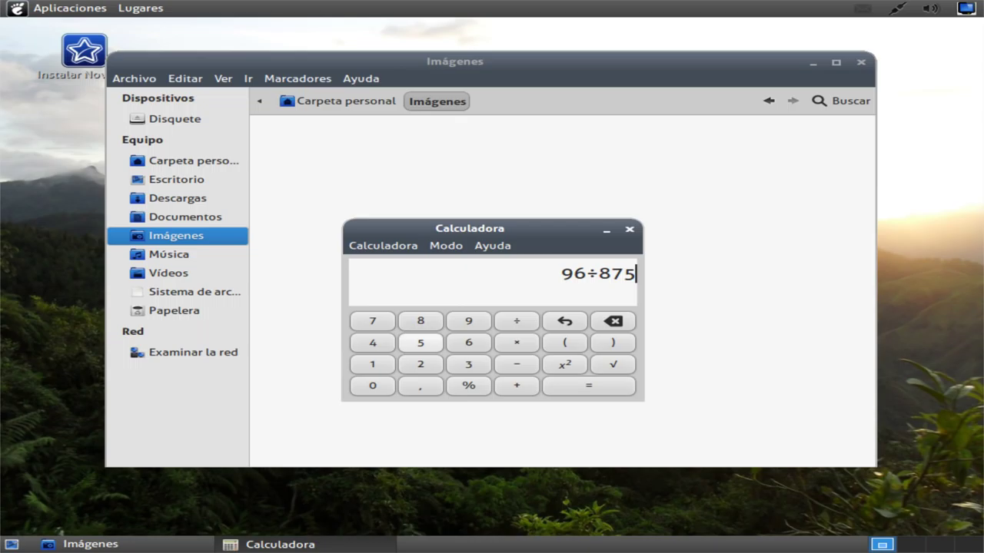
left_click(588, 384)
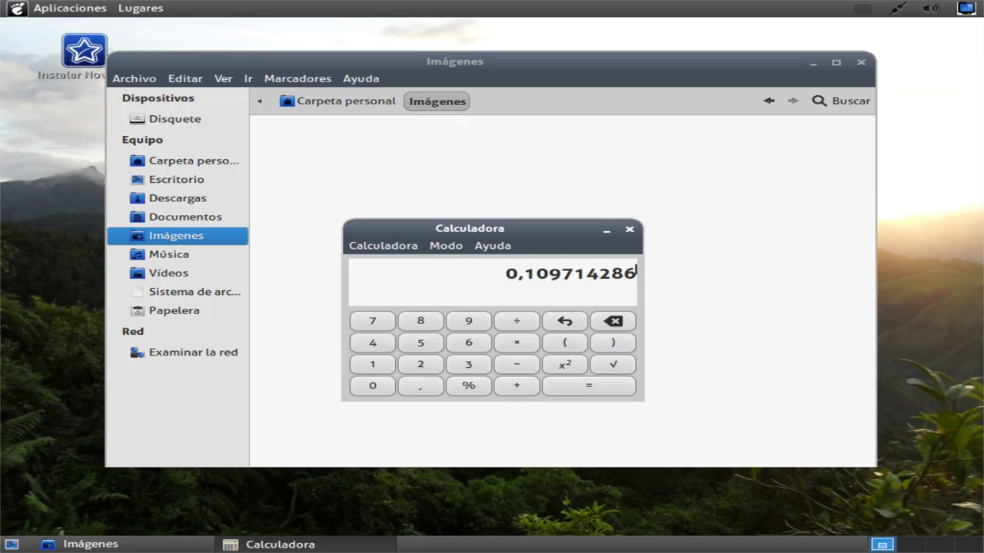
Step: Switch the calculator to Avanzado mode and append the cos function to the result
left_click(495, 246)
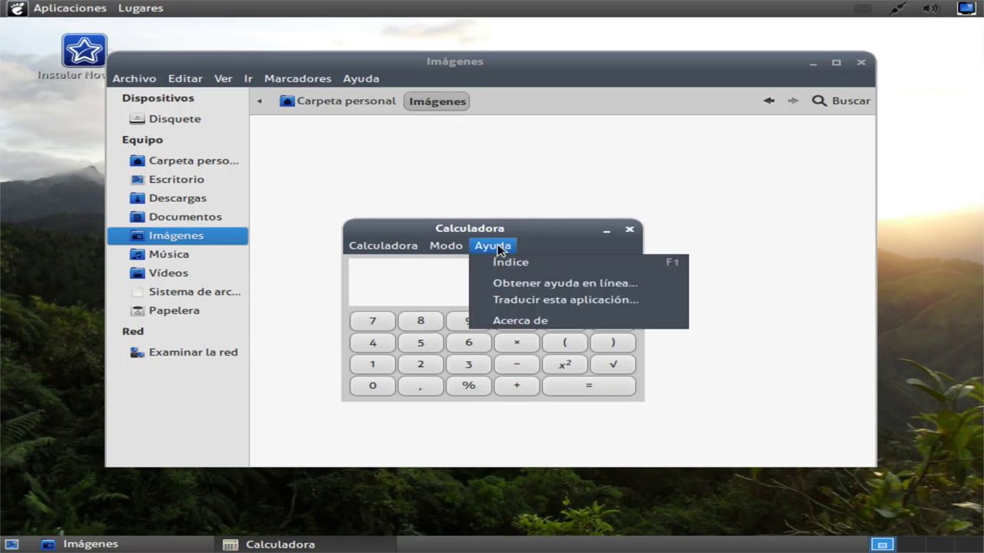
mouse_move(384, 249)
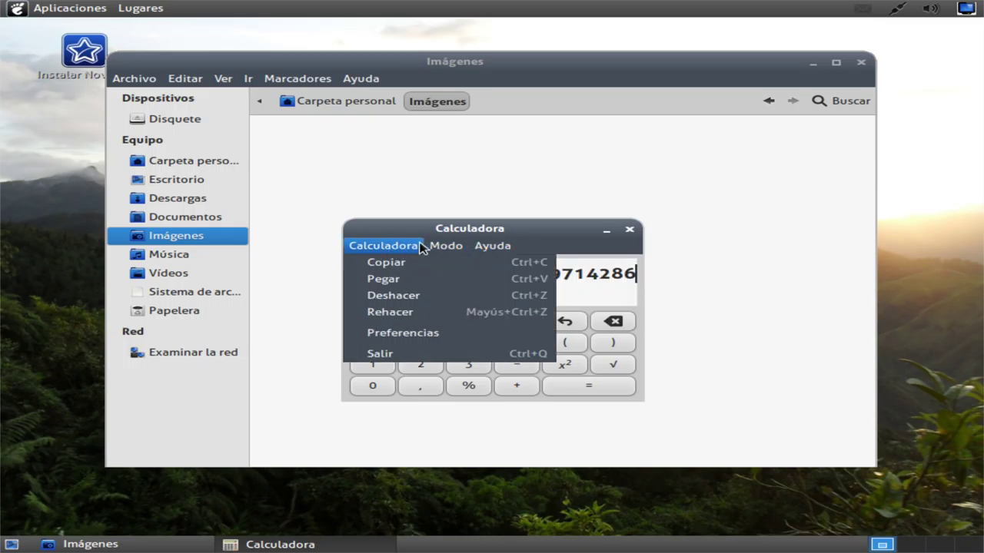
mouse_move(445, 246)
left_click(445, 279)
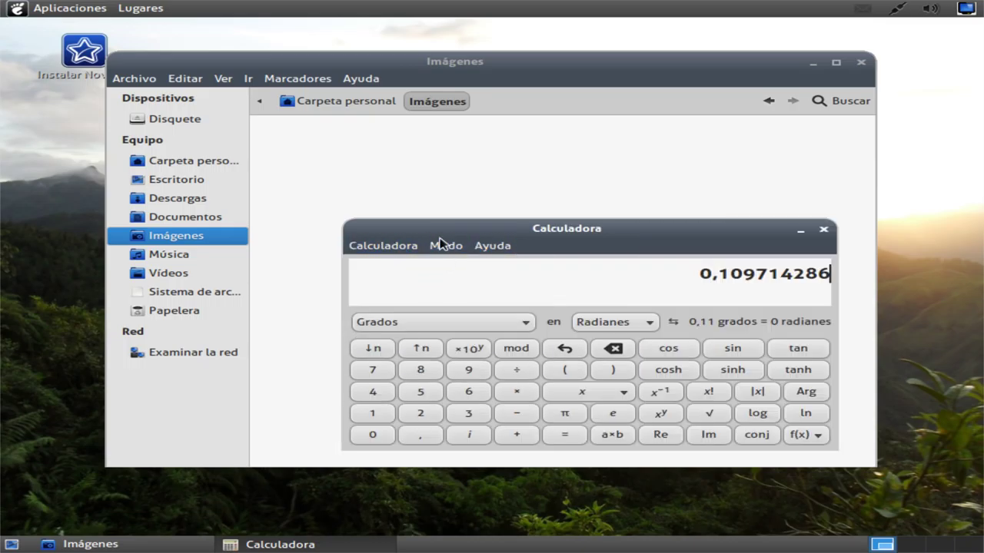
left_click(444, 245)
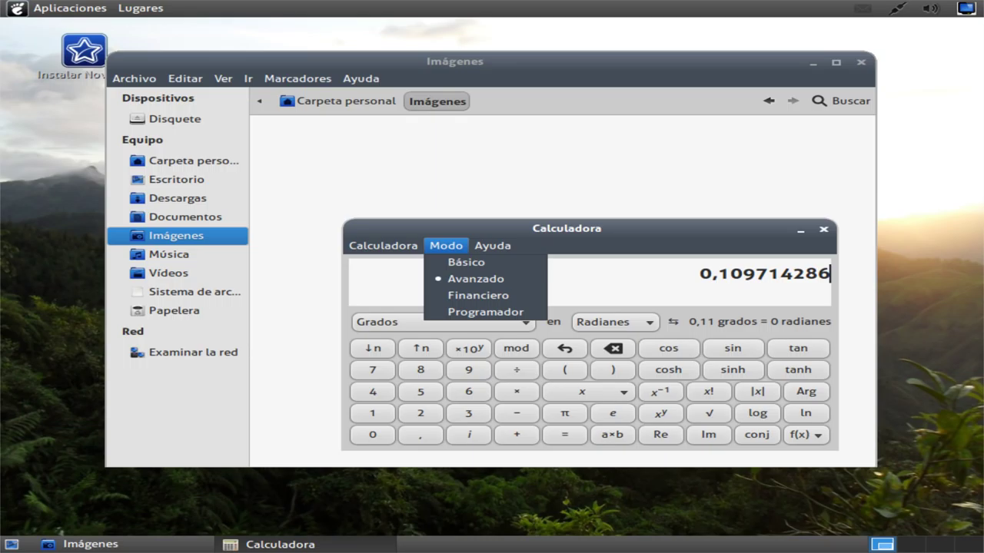
key("Up")
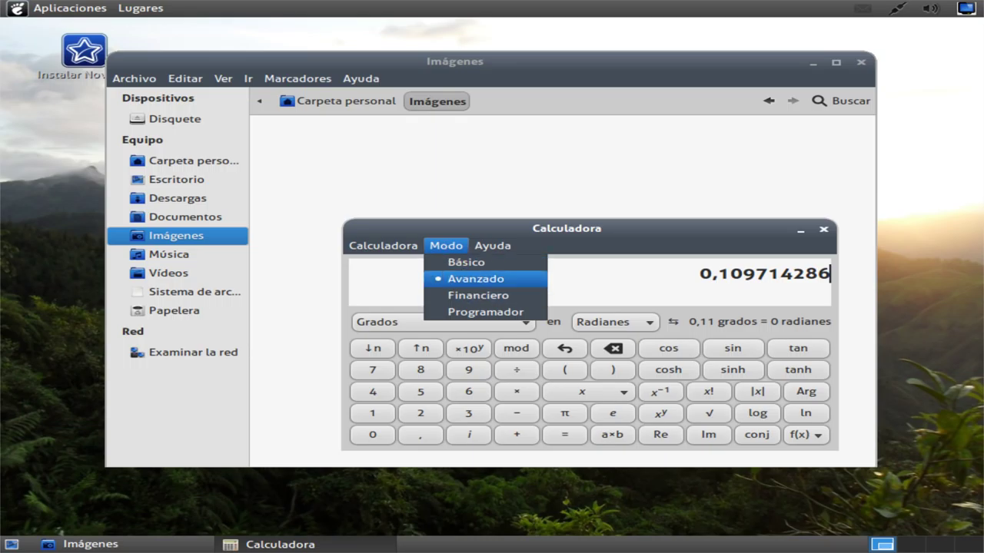
left_click(476, 279)
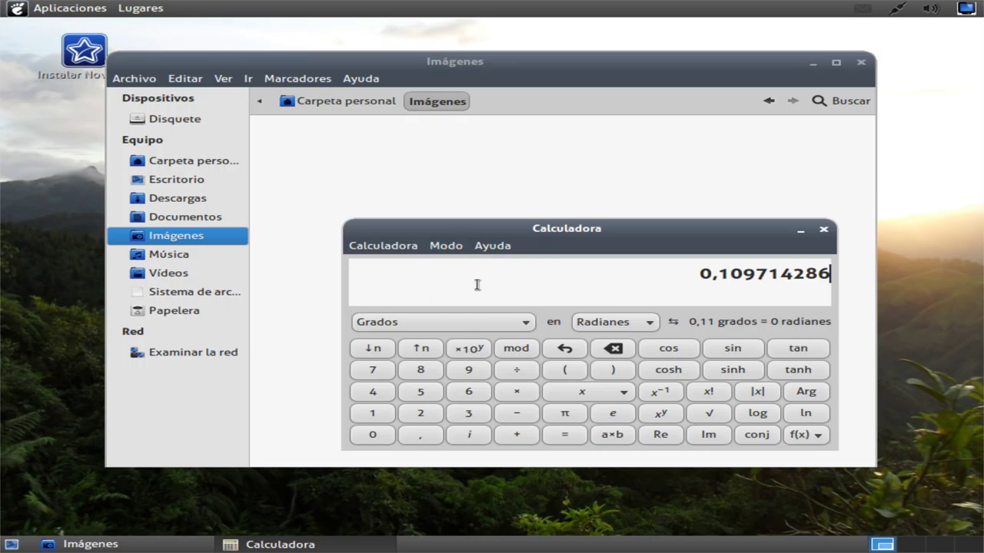
left_click(667, 353)
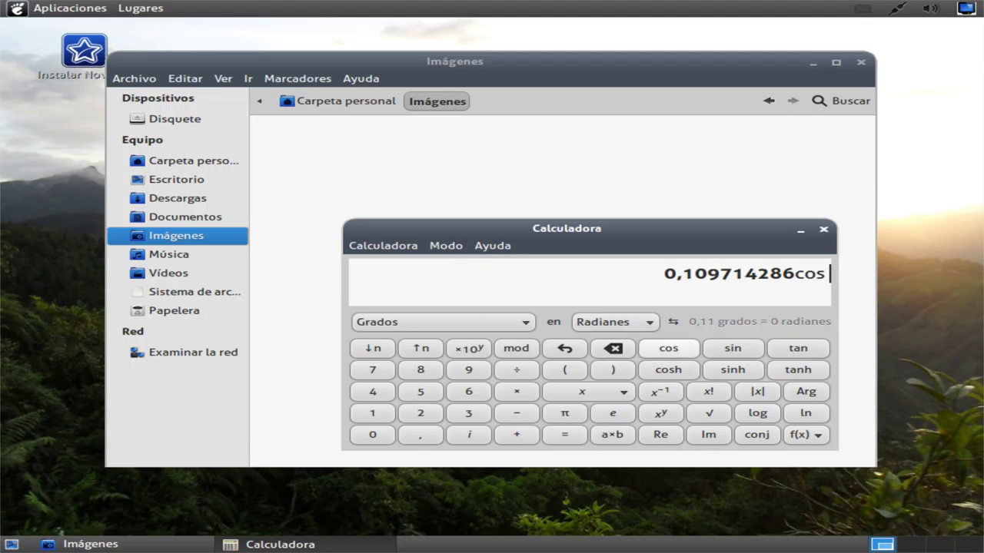
Step: Switch the calculator to Programador mode and close the calculator
left_click(444, 246)
left_click(456, 312)
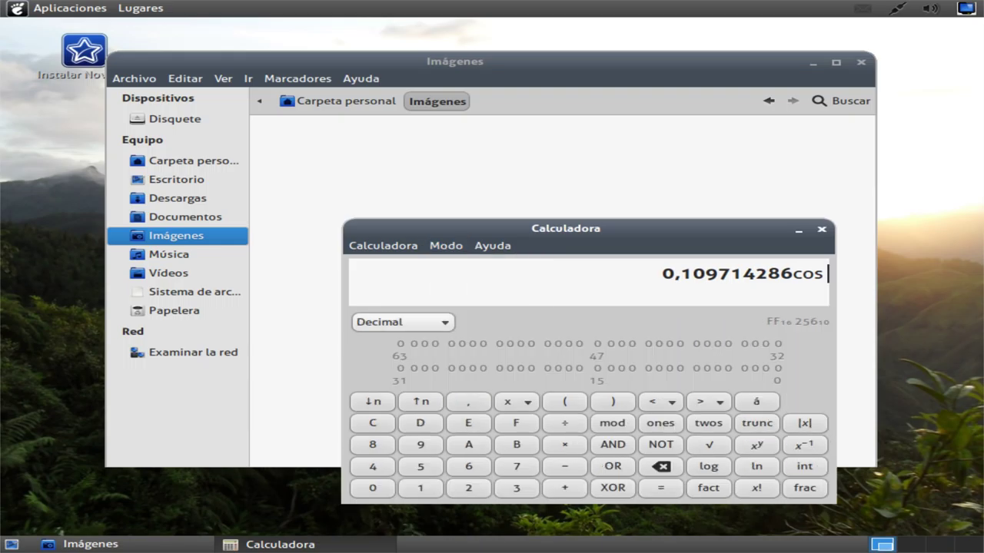
left_click(821, 229)
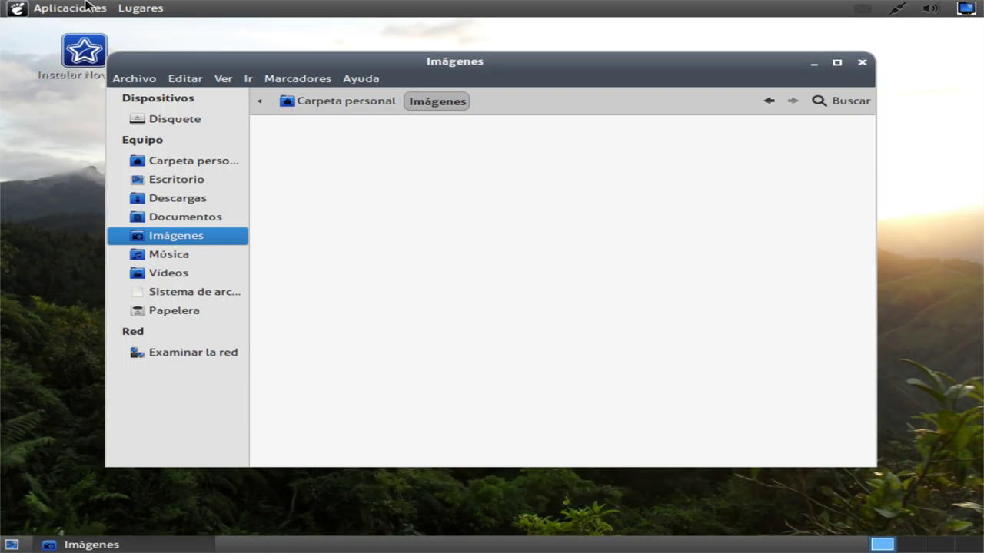
Step: Open the Contactos accessory and bring up Cuentas en línea from its initial setup
left_click(38, 7)
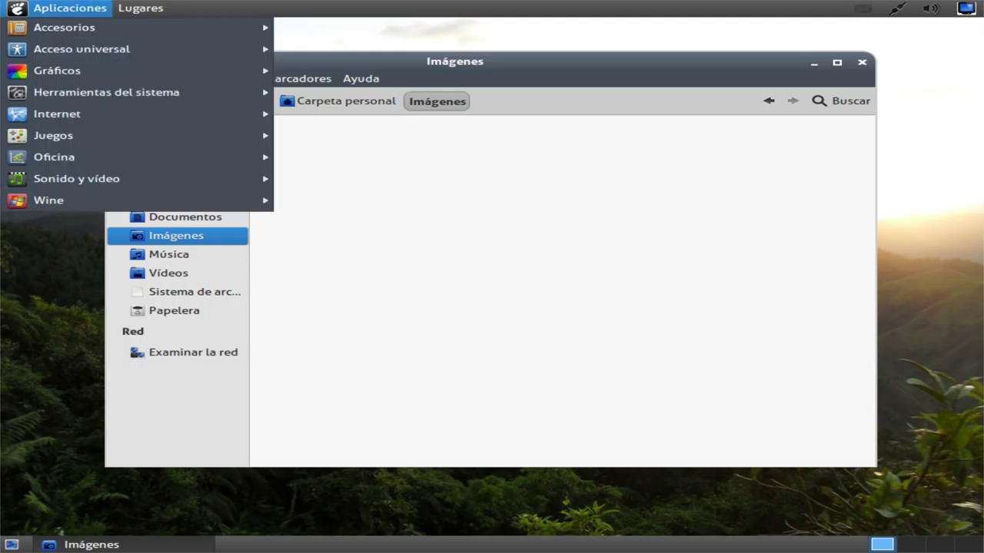
mouse_move(37, 28)
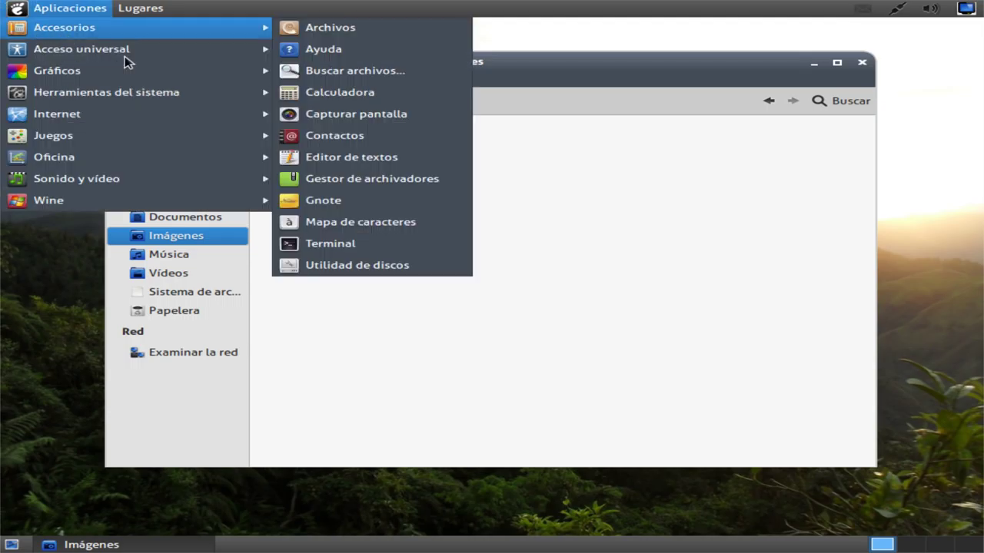
left_click(381, 150)
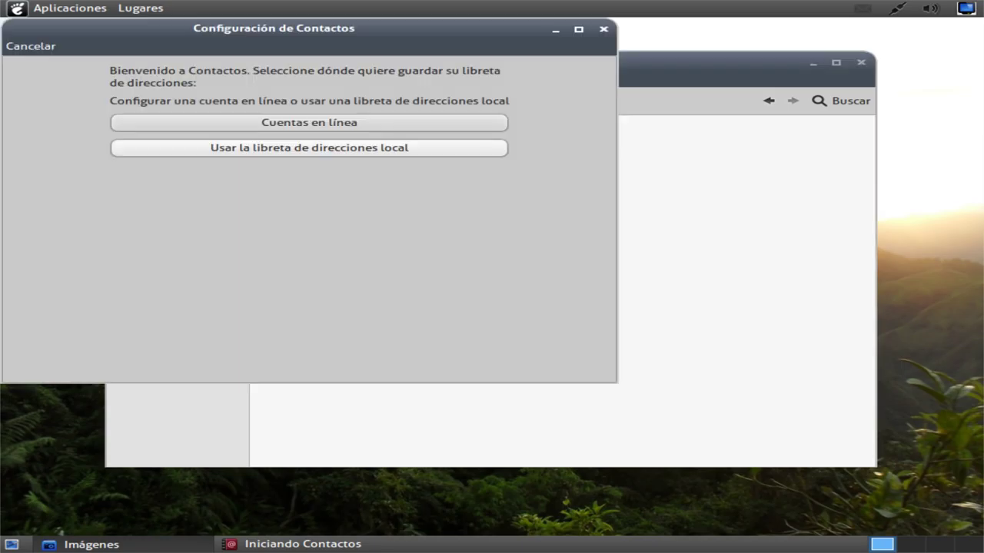
left_click(303, 127)
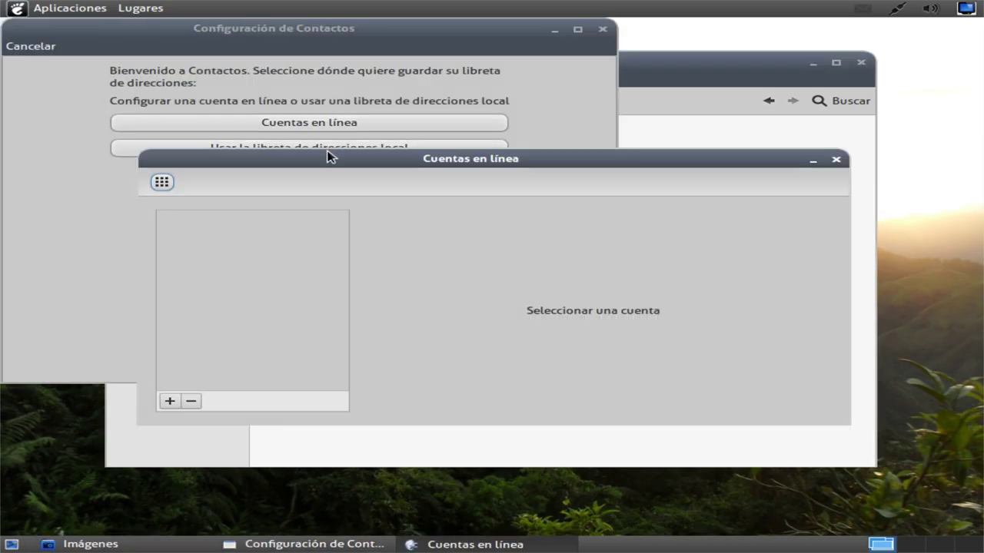
Step: View the Pantallas settings from the system settings overview, return to the overview and close it
left_click(162, 183)
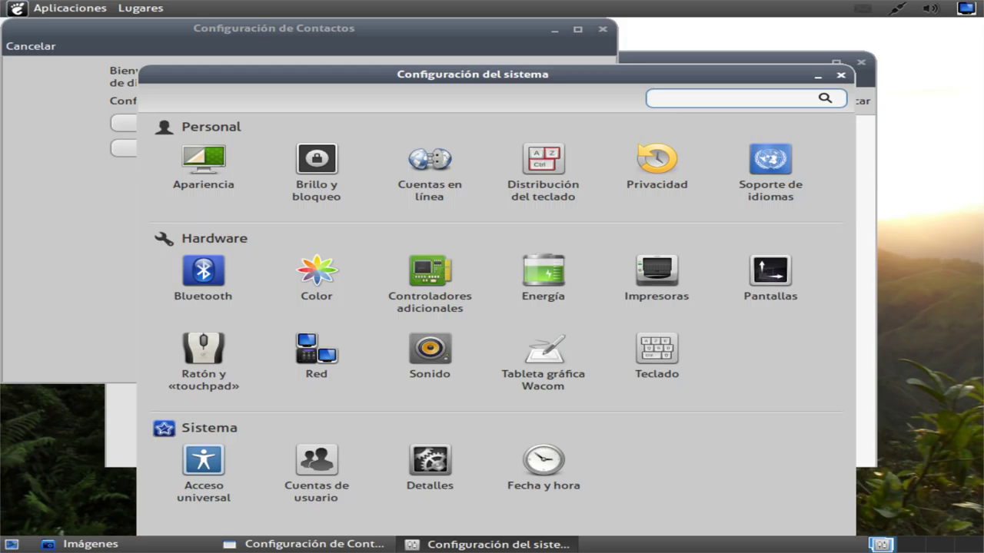
left_click(769, 280)
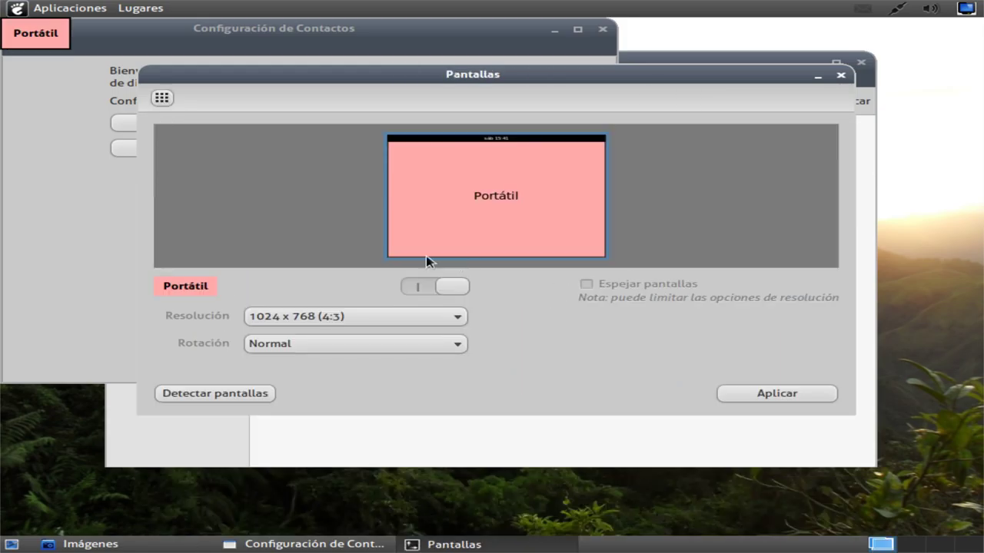
left_click(162, 97)
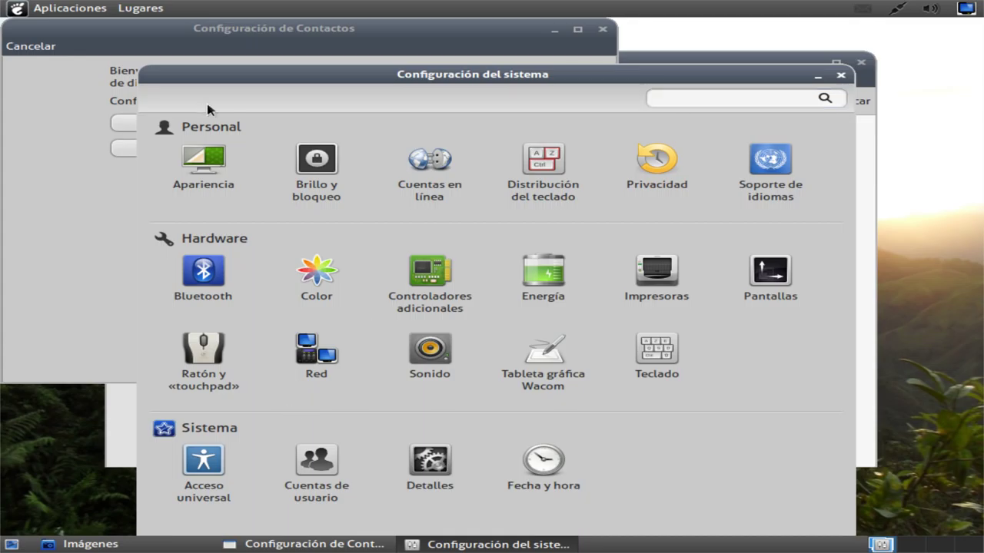
left_click(841, 75)
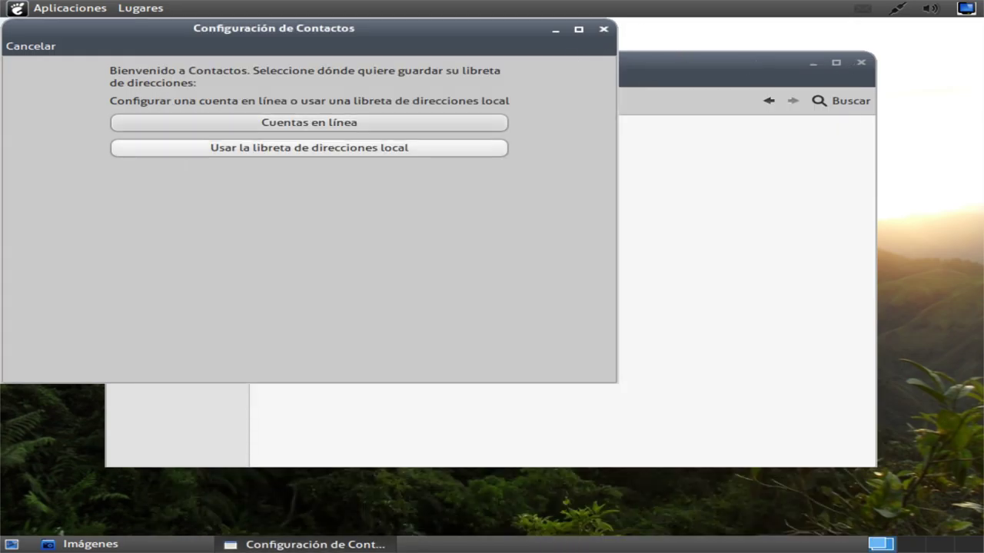
Step: Set Contactos to use the local address book and close both Contactos and the file manager
left_click(411, 150)
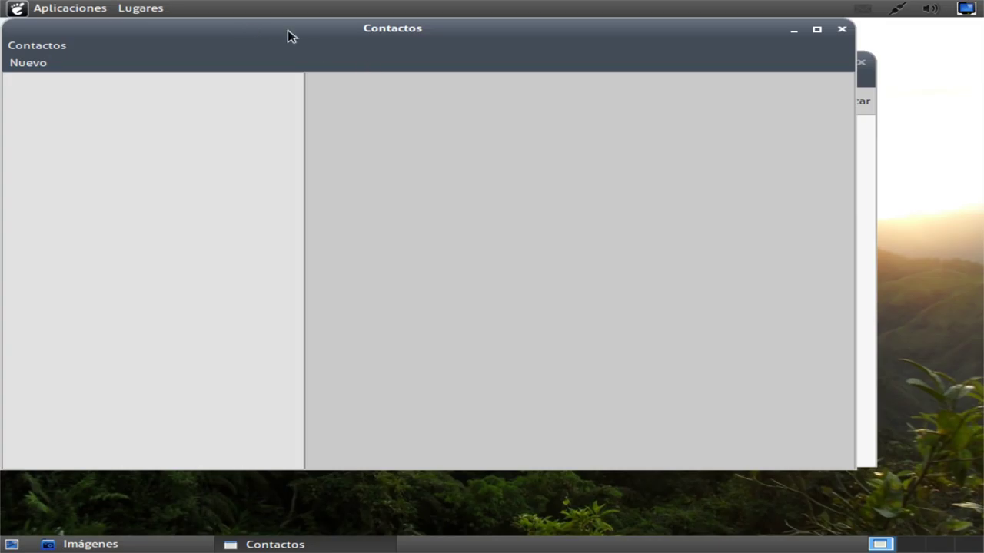
left_click(842, 29)
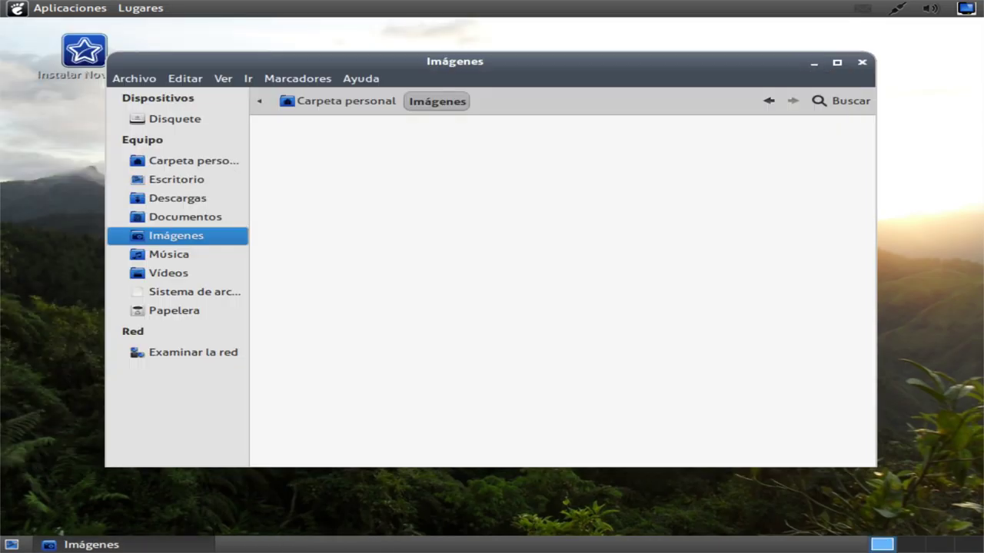
left_click(862, 63)
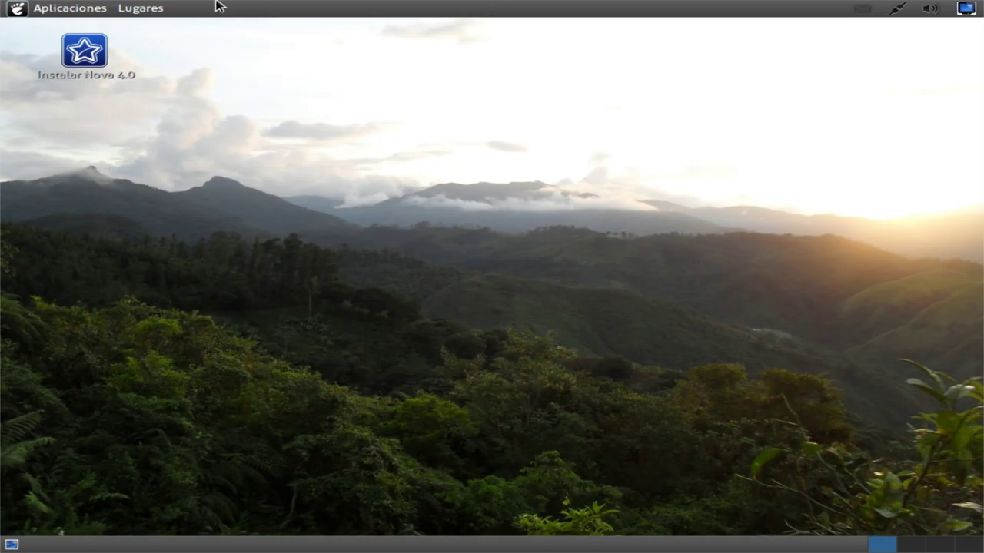
Step: Launch the Gestor de fotos Shotwell from the Gráficos applications and accept its welcome message
left_click(153, 8)
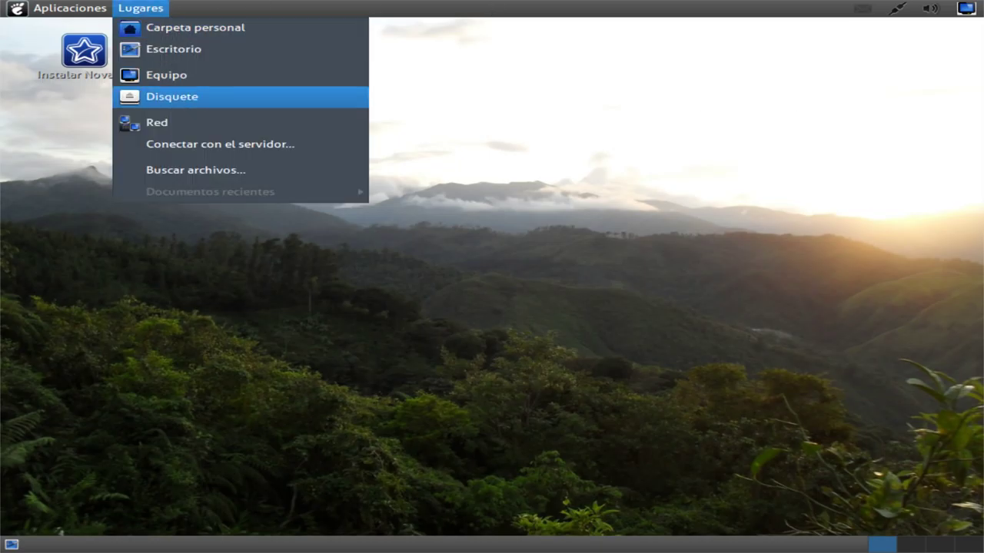
key("Left")
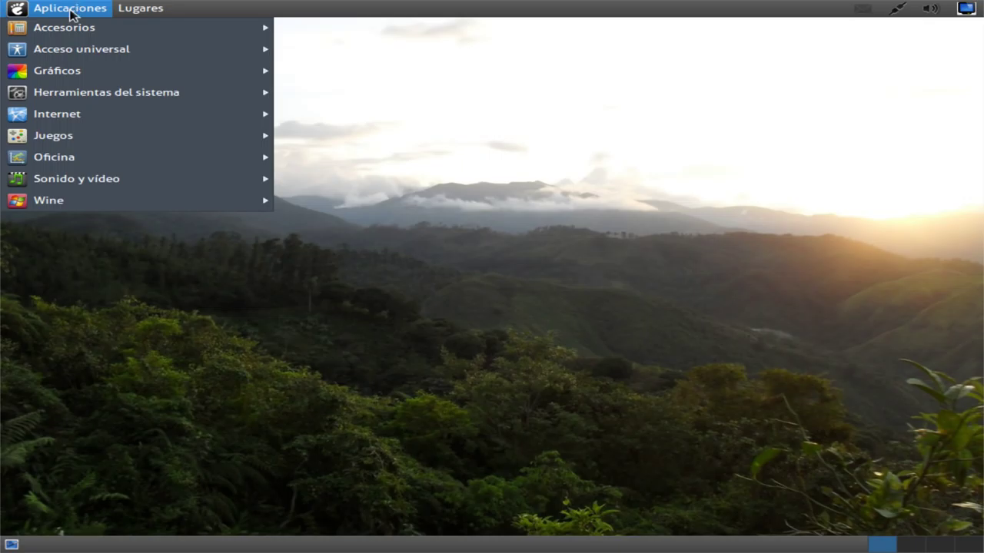
mouse_move(75, 48)
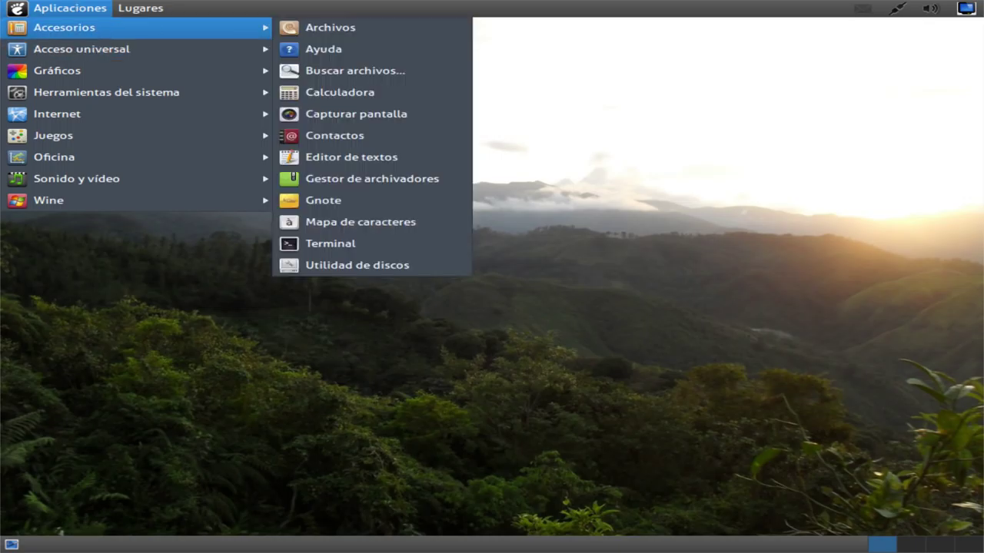
mouse_move(175, 86)
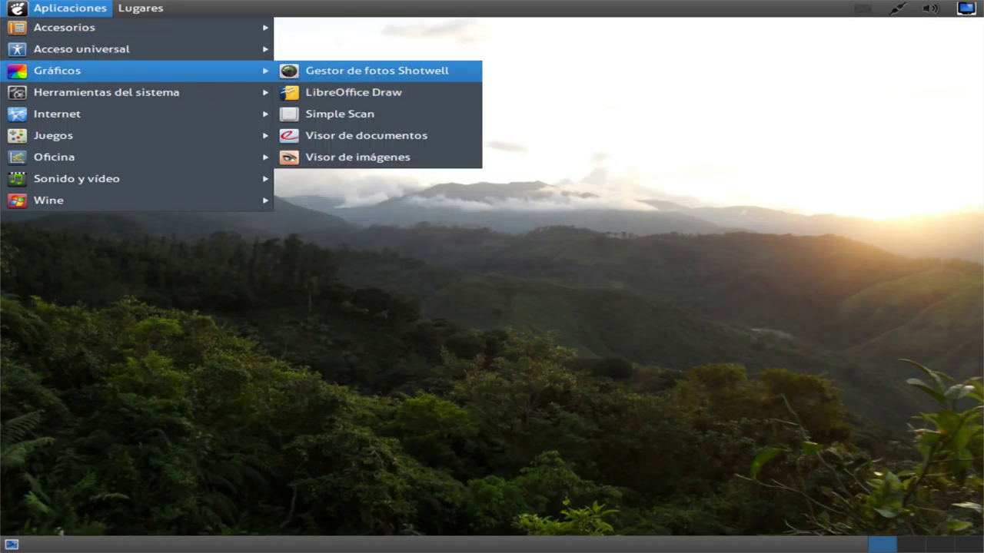
left_click(317, 75)
left_click(38, 8)
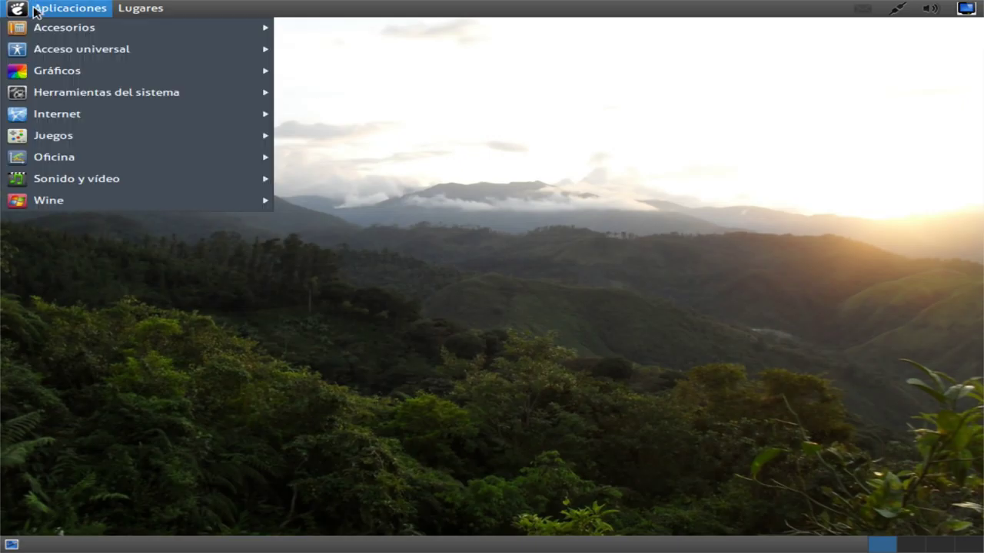
mouse_move(46, 69)
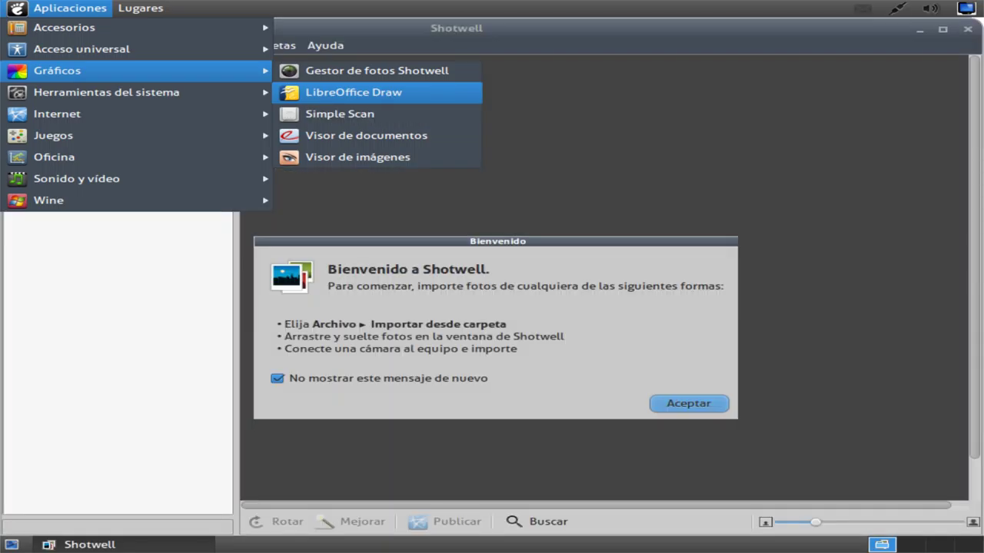
left_click(526, 323)
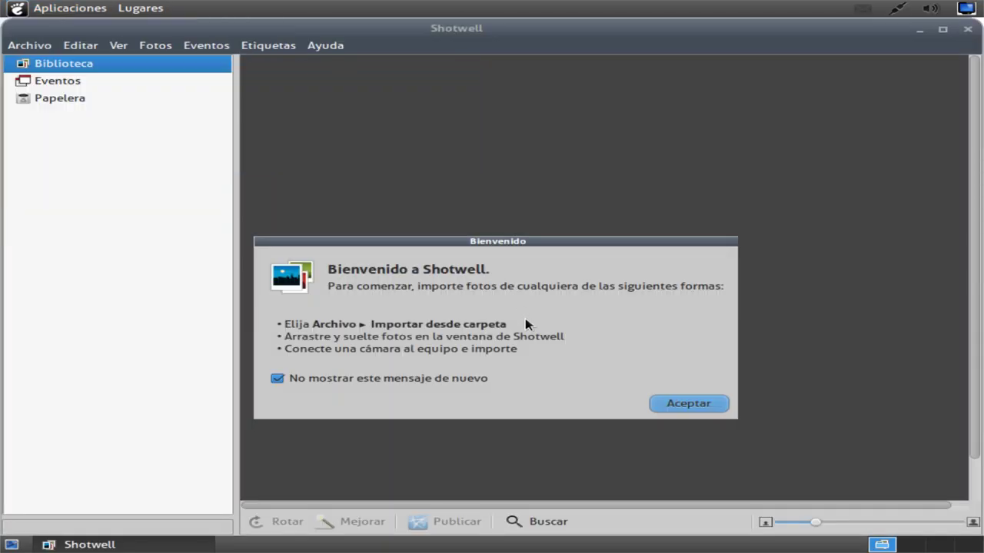
left_click(681, 405)
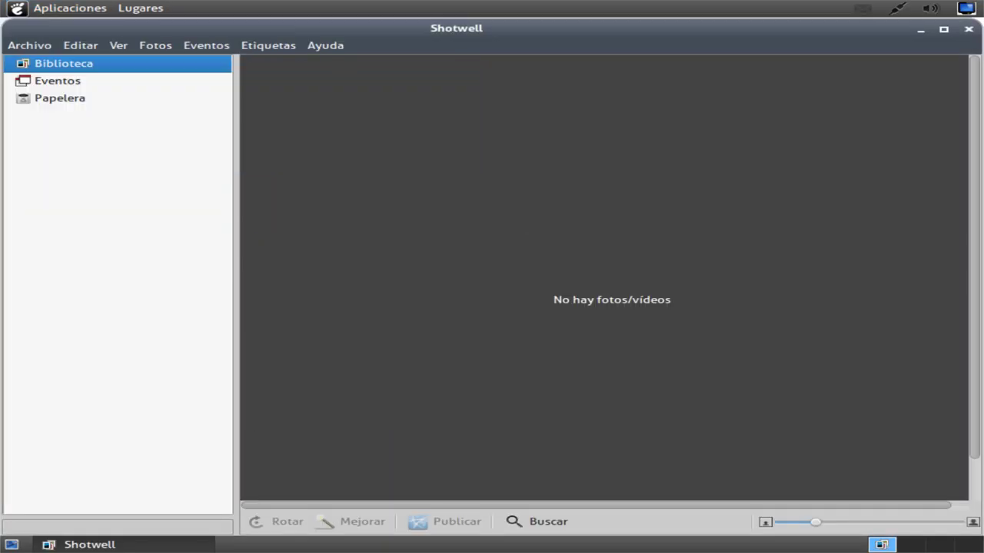
Step: Look over Shotwell's help, editing and file commands, and quit the photo manager
left_click(324, 48)
left_click(338, 98)
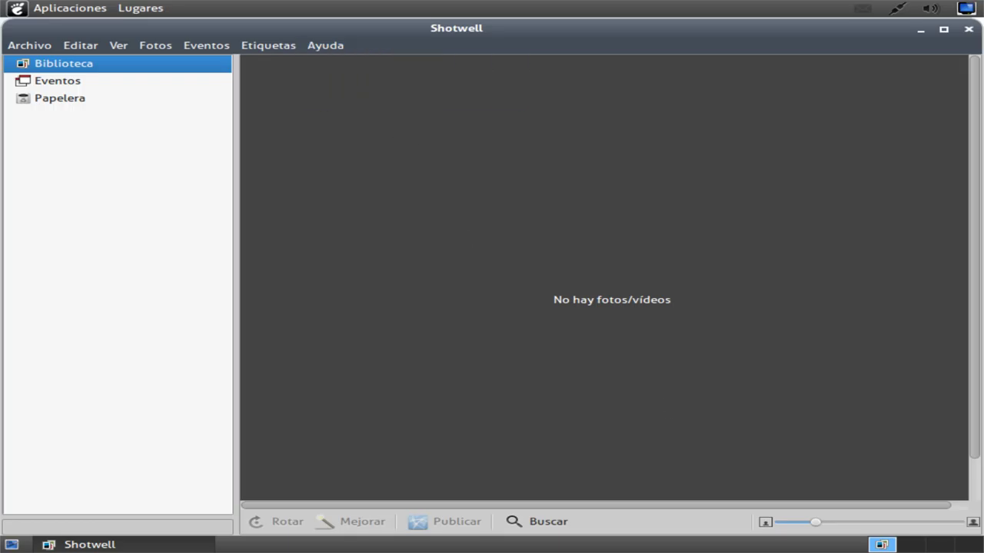
left_click(323, 48)
mouse_move(80, 52)
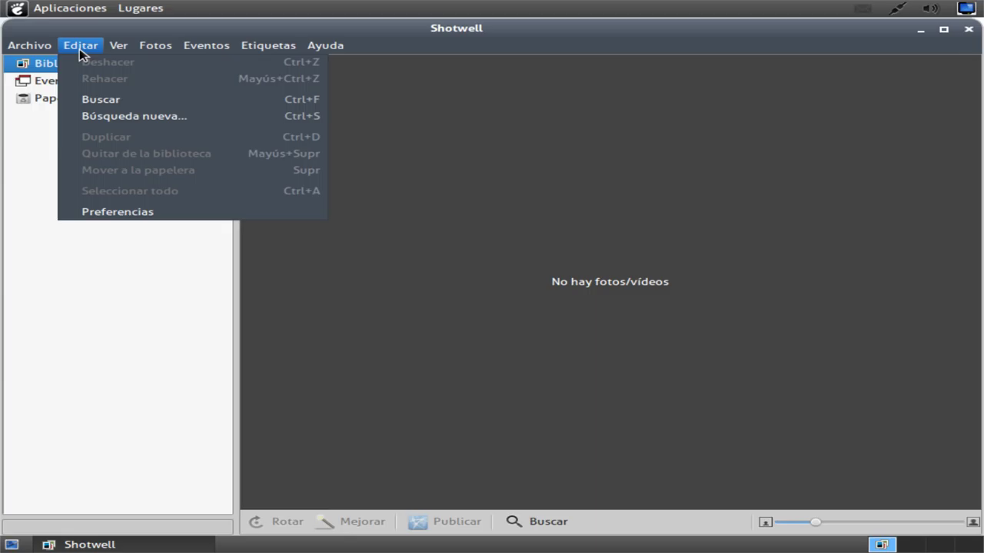
mouse_move(38, 49)
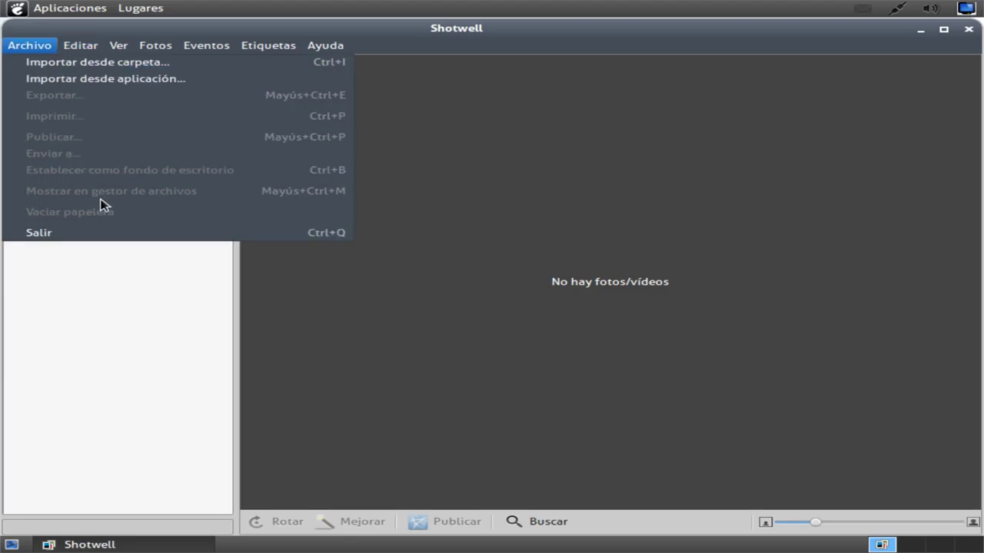
left_click(101, 233)
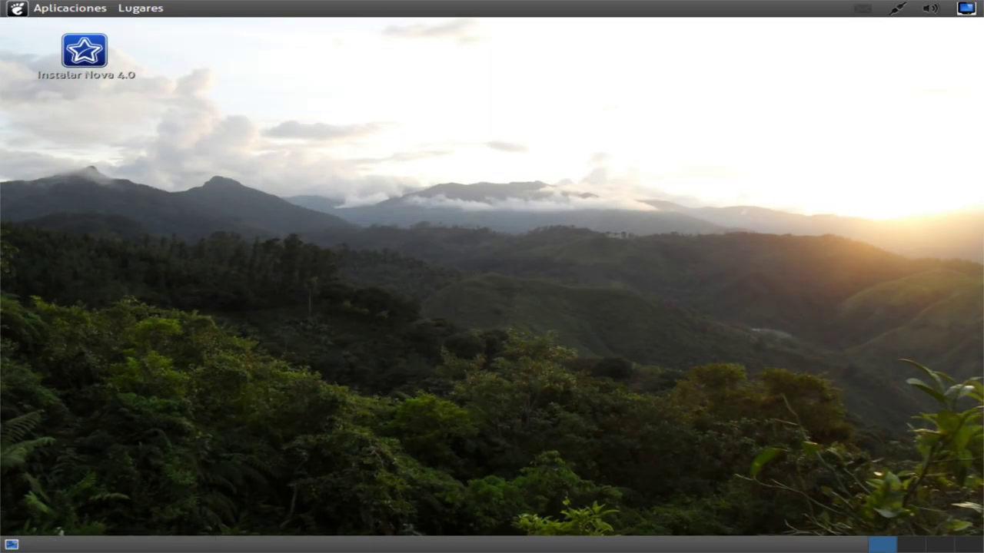
Step: Launch the Thunderbird mail client and the Firefox web browser from the Internet applications
left_click(8, 6)
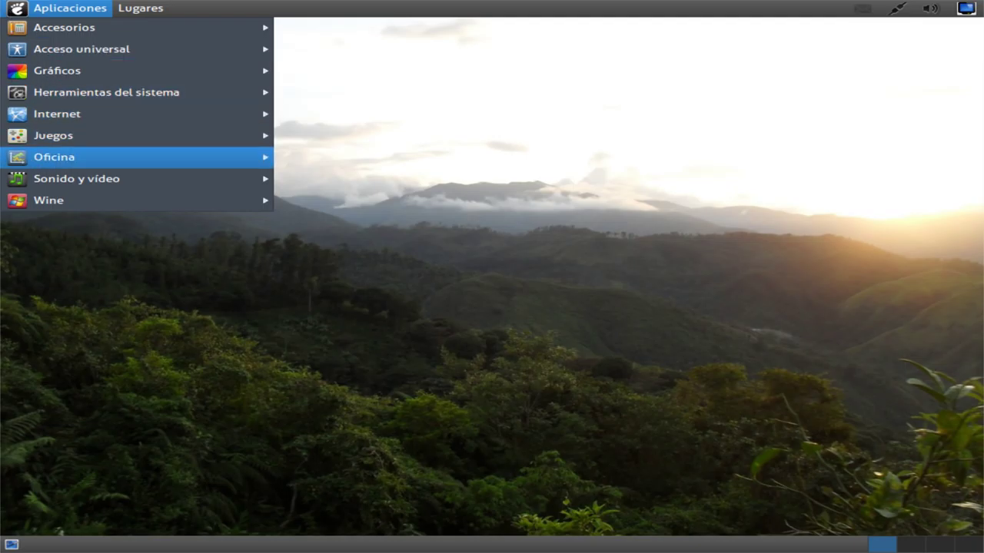
mouse_move(40, 159)
mouse_move(46, 114)
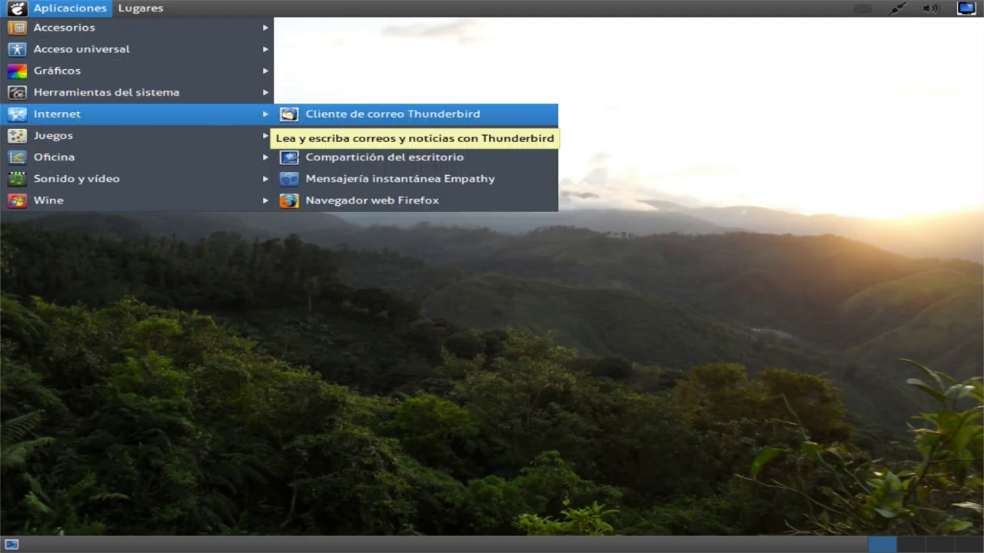
left_click(301, 115)
left_click(10, 6)
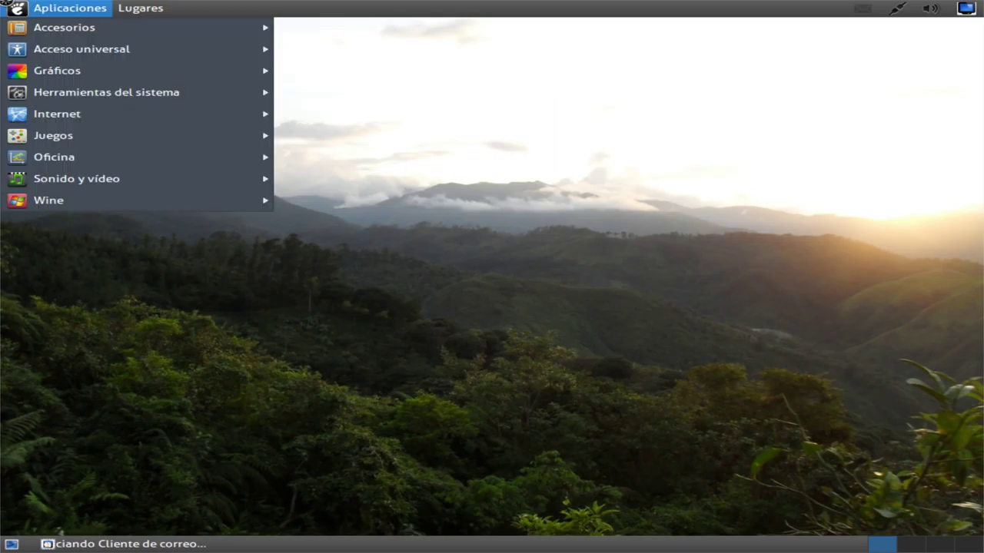
mouse_move(83, 116)
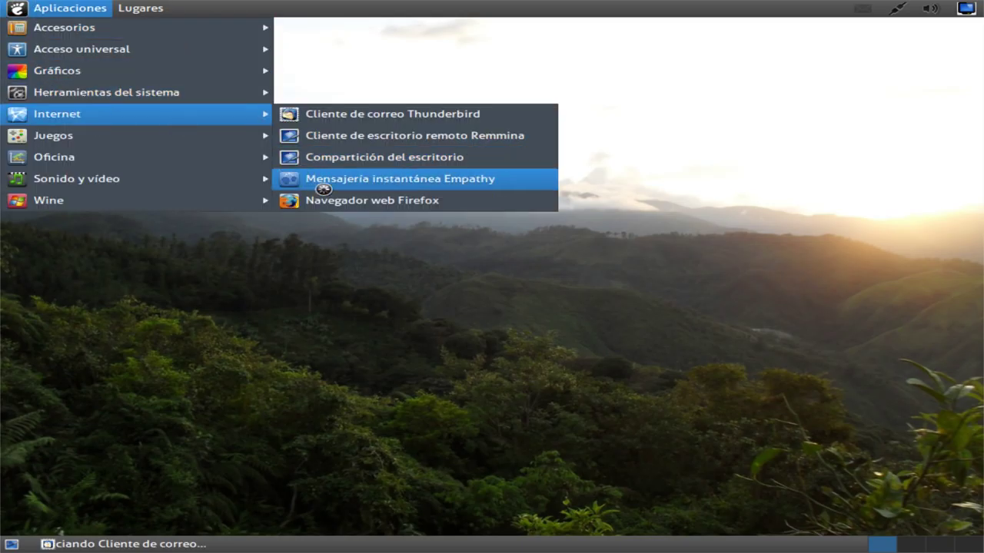
left_click(327, 198)
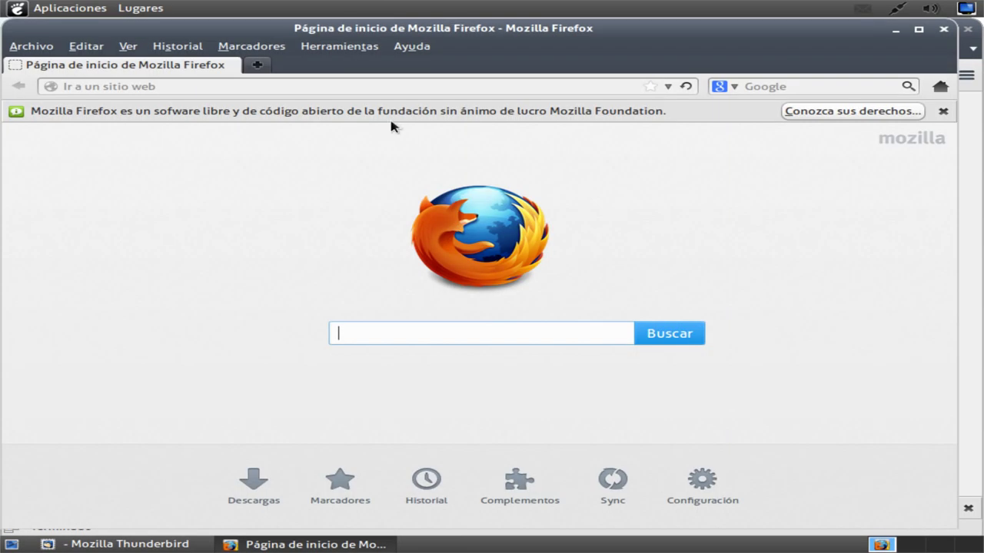
Step: View the version information in Acerca de Firefox and close it
left_click(419, 46)
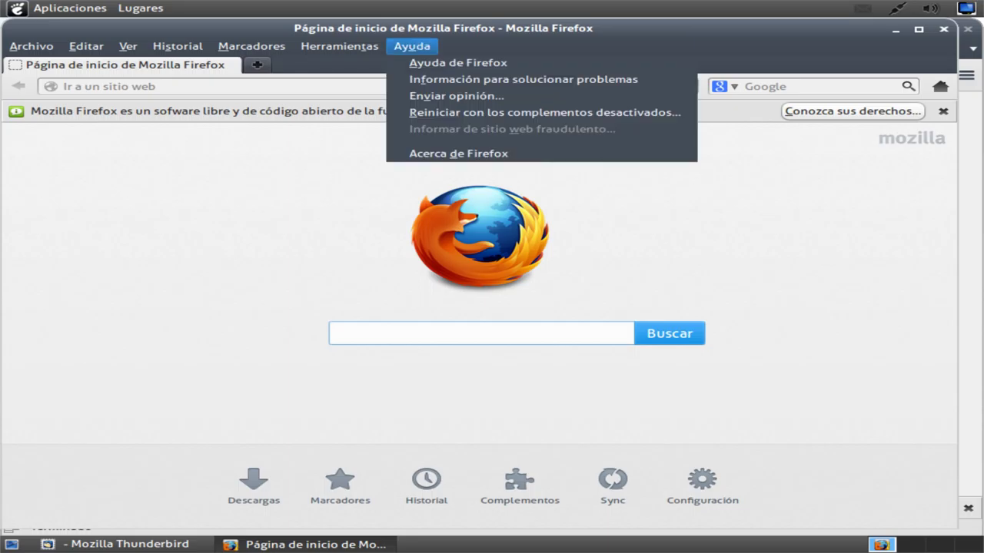
left_click(439, 153)
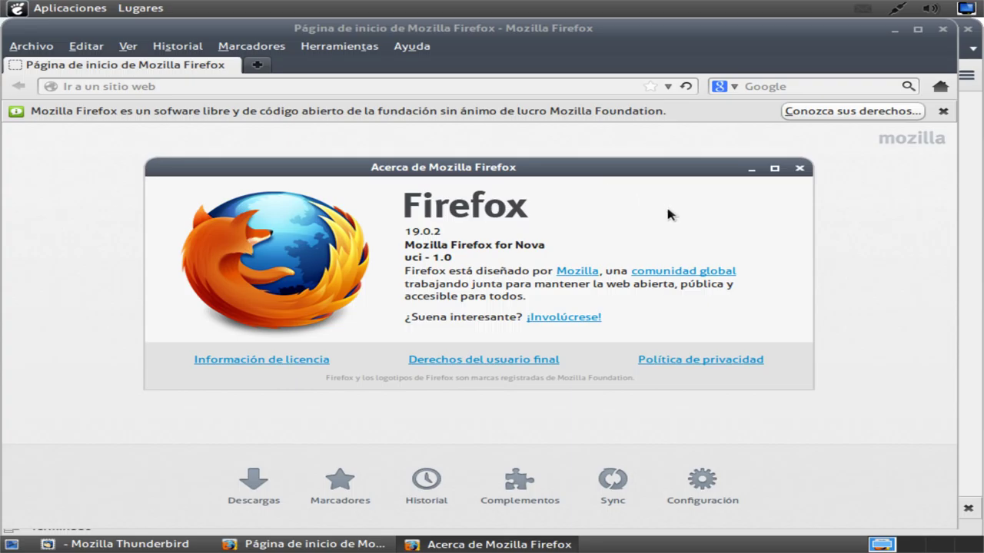
left_click(800, 169)
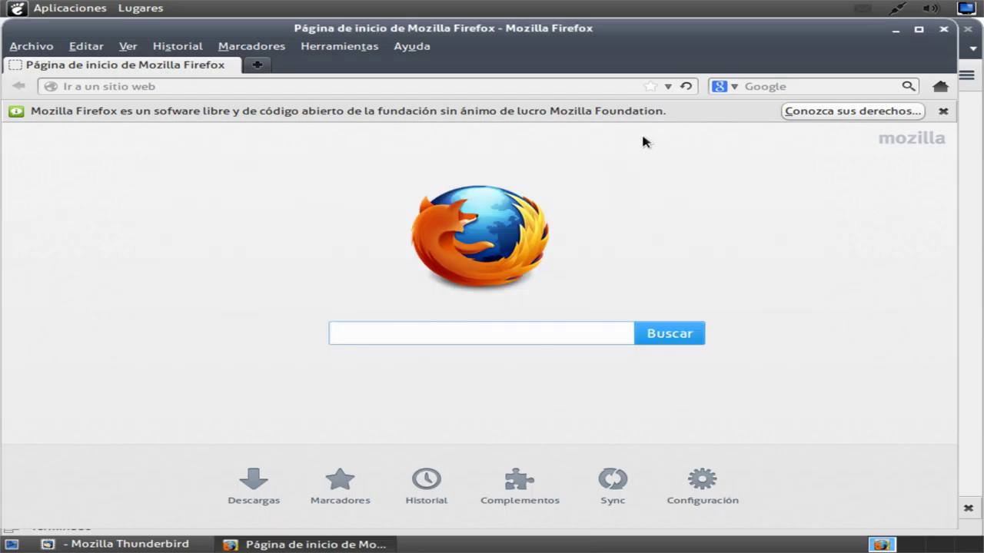
Step: Read Firefox's page about user rights, close that page and exit the browser
left_click(870, 114)
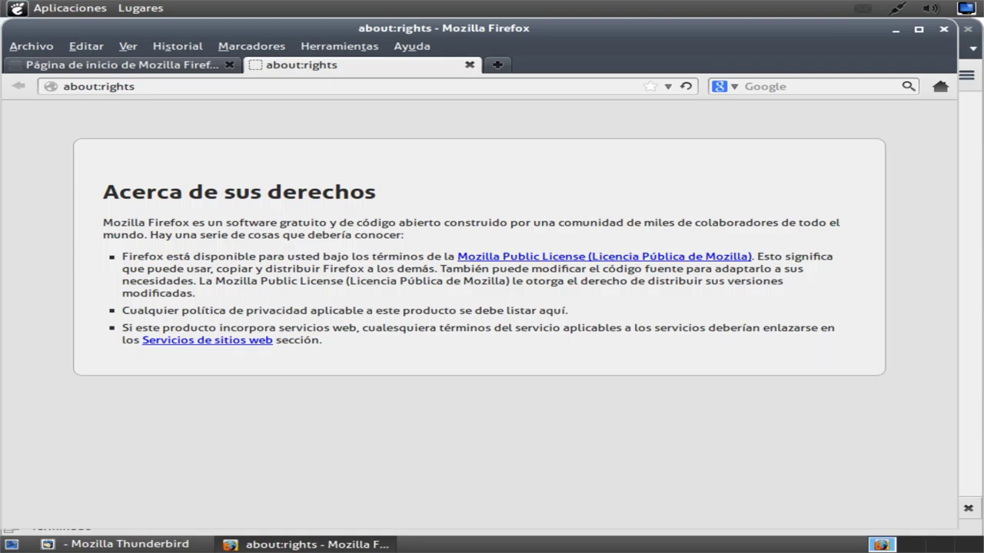
left_click(470, 66)
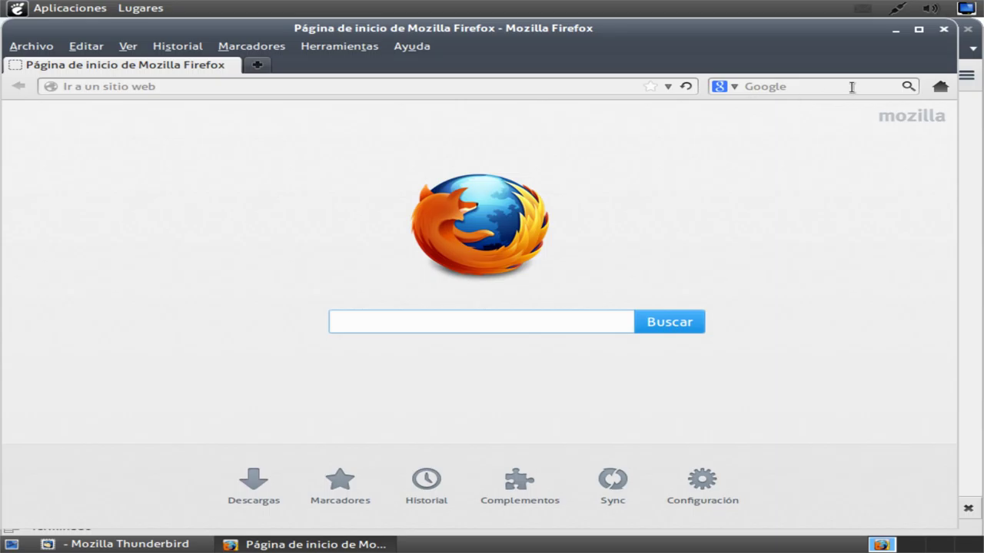
left_click(943, 29)
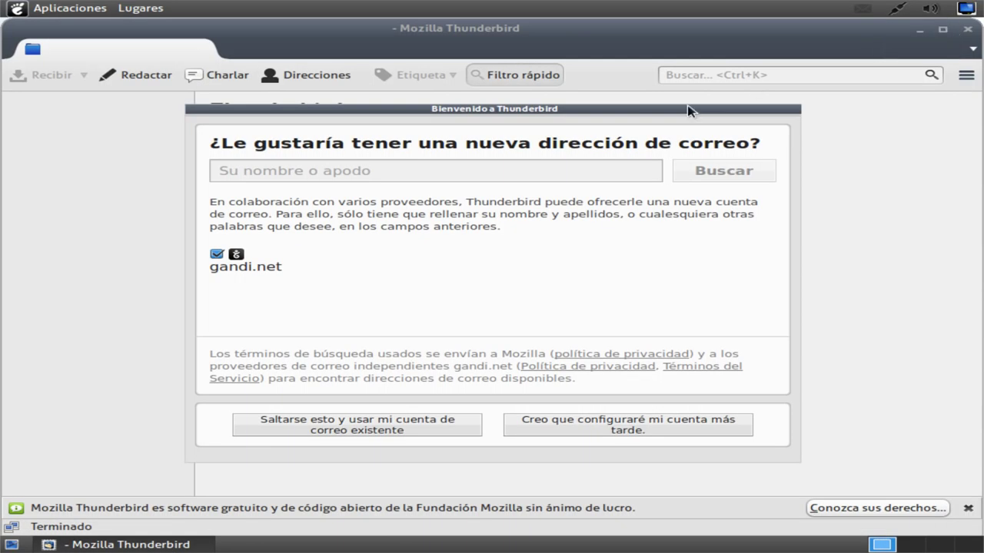
Step: Postpone the Thunderbird account setup, start a new message and exit the account wizard from its Identidad page without creating an account
left_click(592, 433)
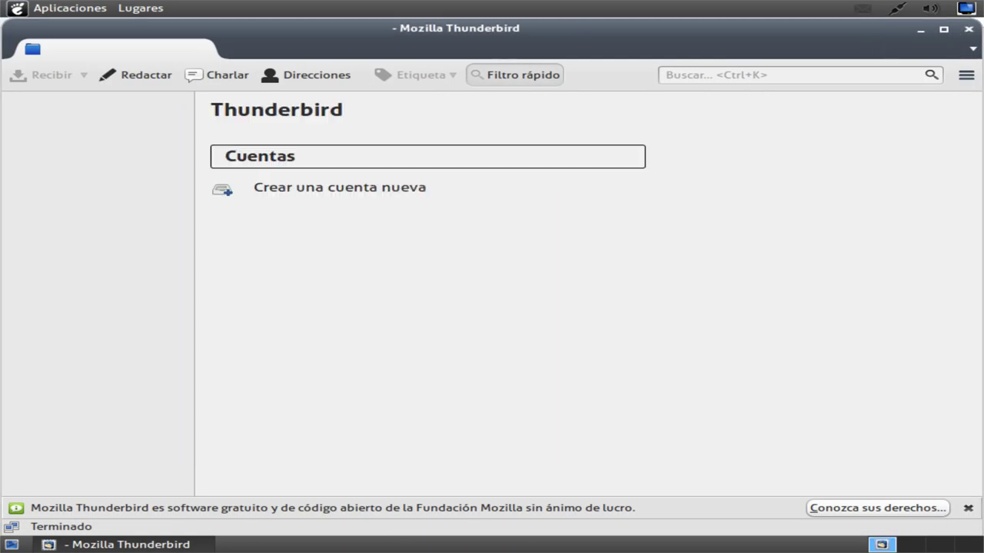
left_click(160, 80)
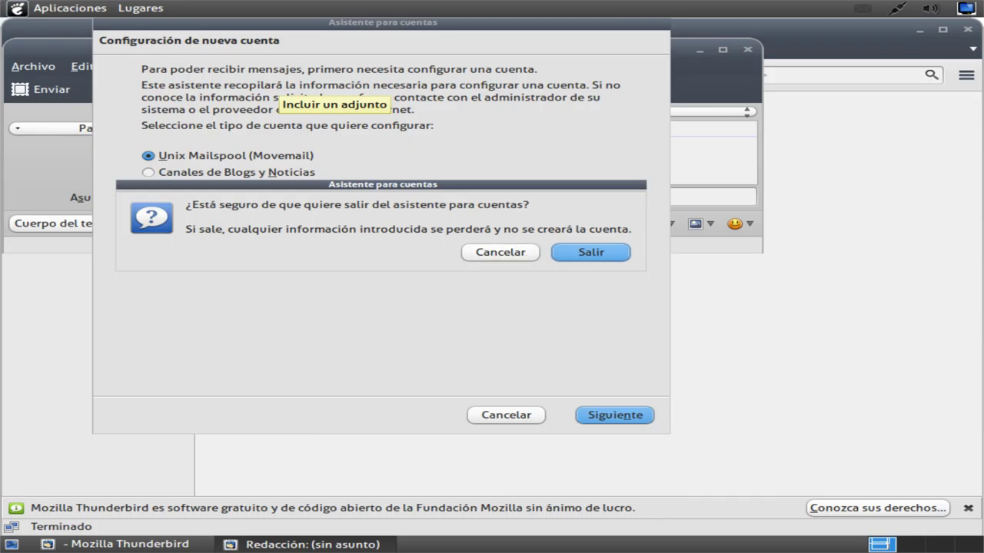
key("Return")
left_click(135, 75)
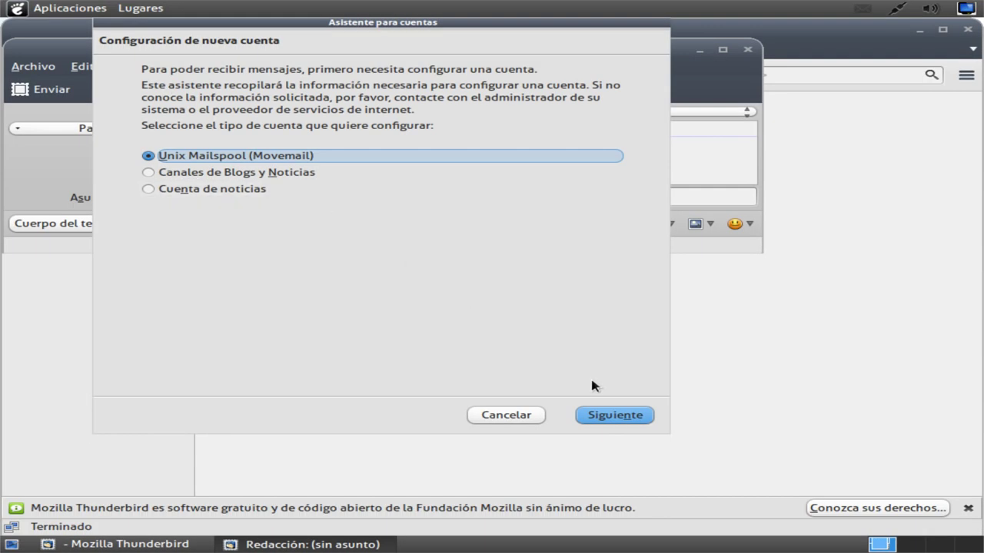
left_click(607, 417)
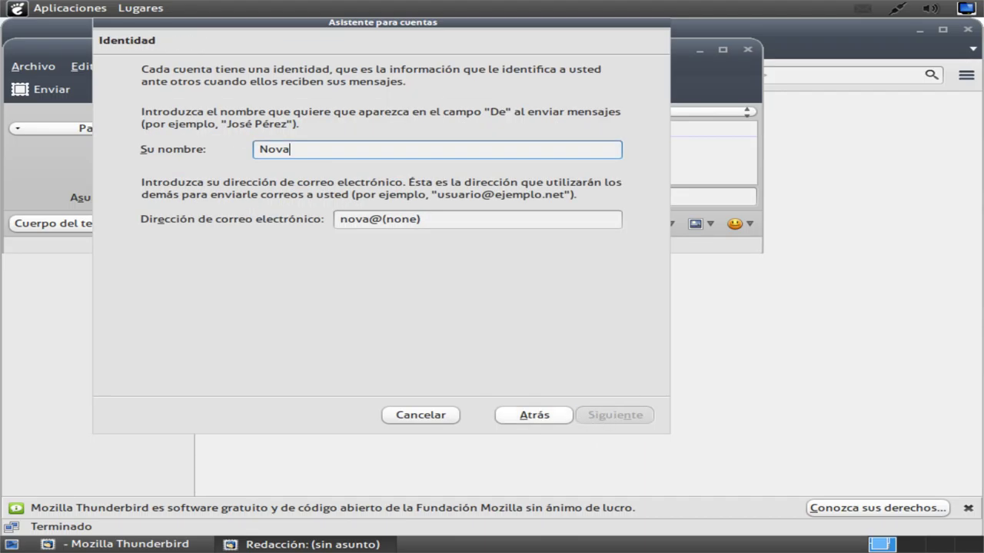
left_click(412, 417)
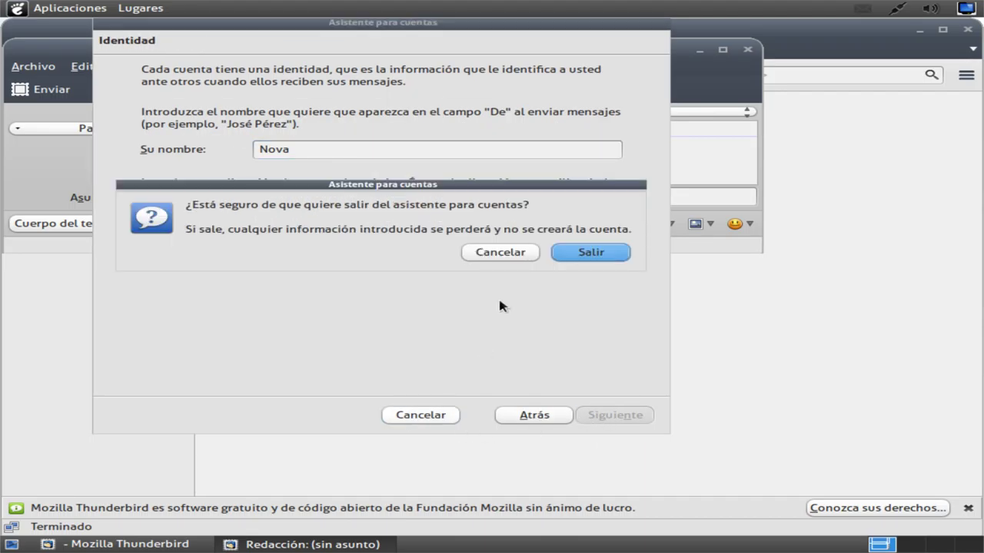
left_click(582, 253)
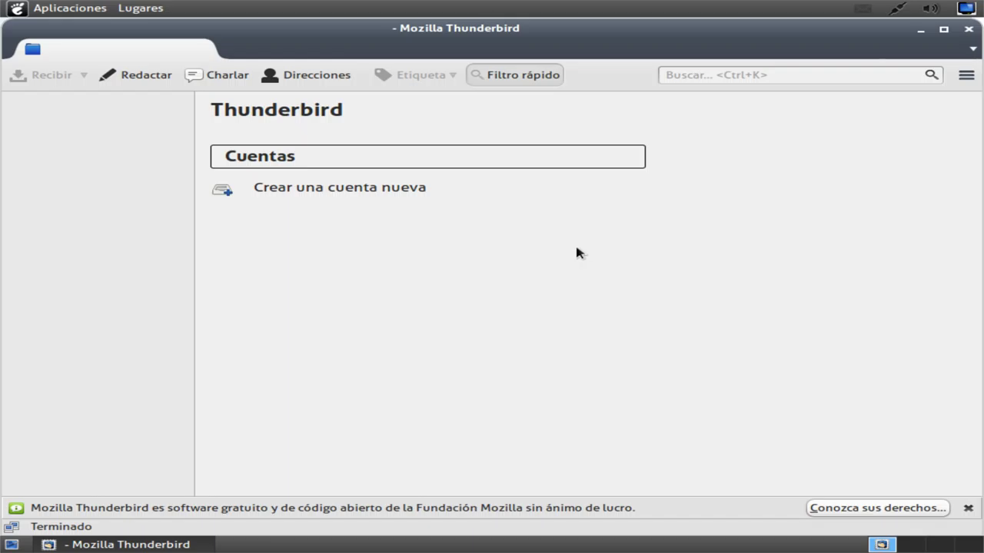
Step: Open Thunderbird's address book, try the Cuenta de noticias account type in the wizard and exit the wizard without creating an account
left_click(338, 80)
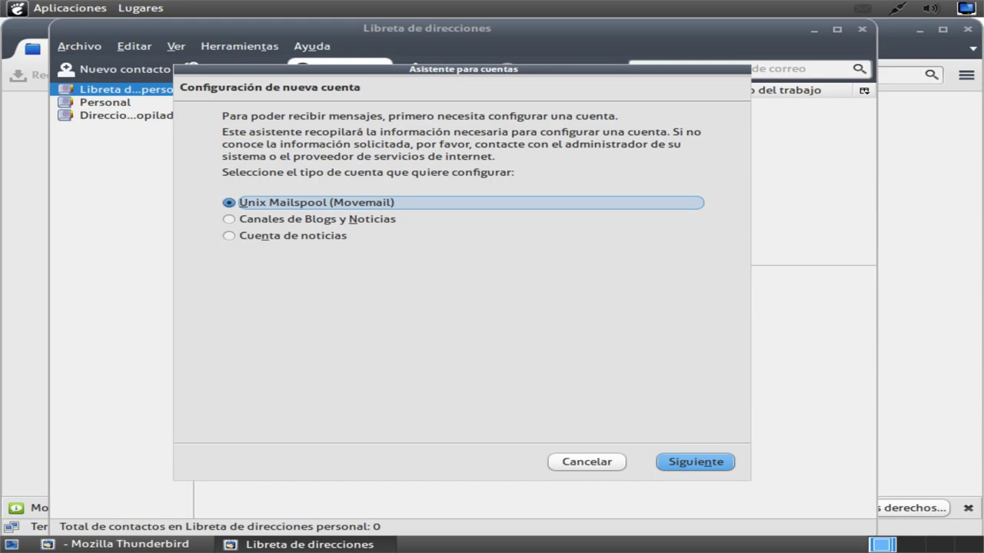
left_click(323, 219)
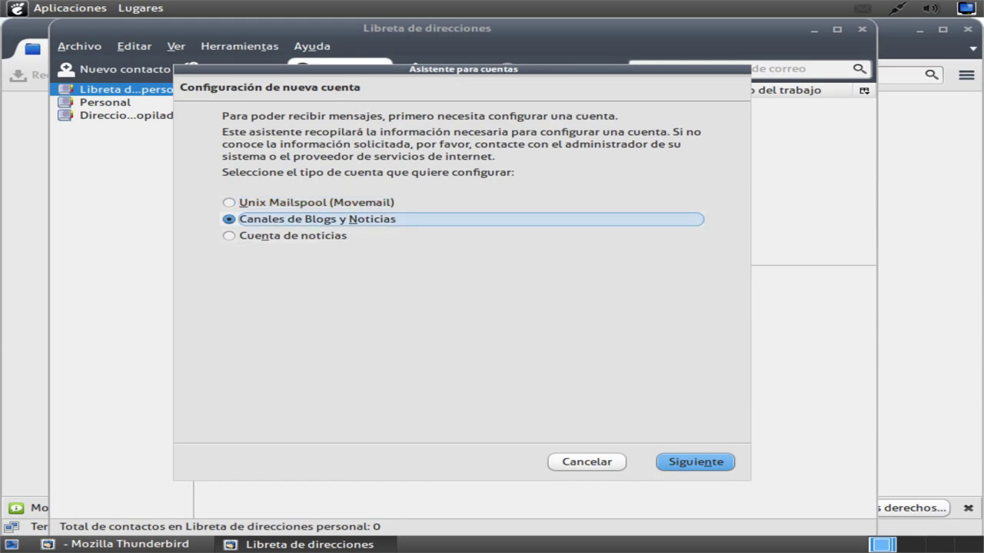
left_click(338, 235)
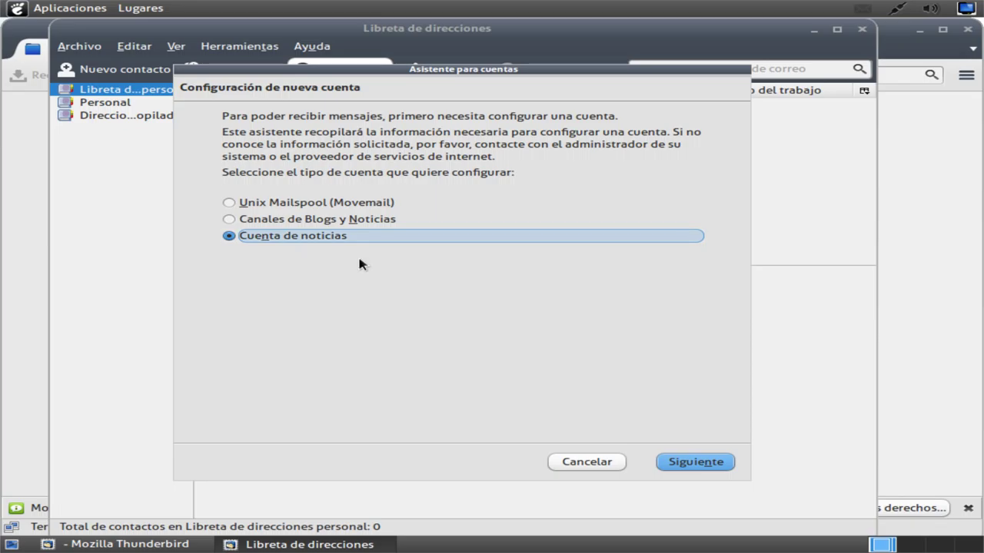
left_click(696, 462)
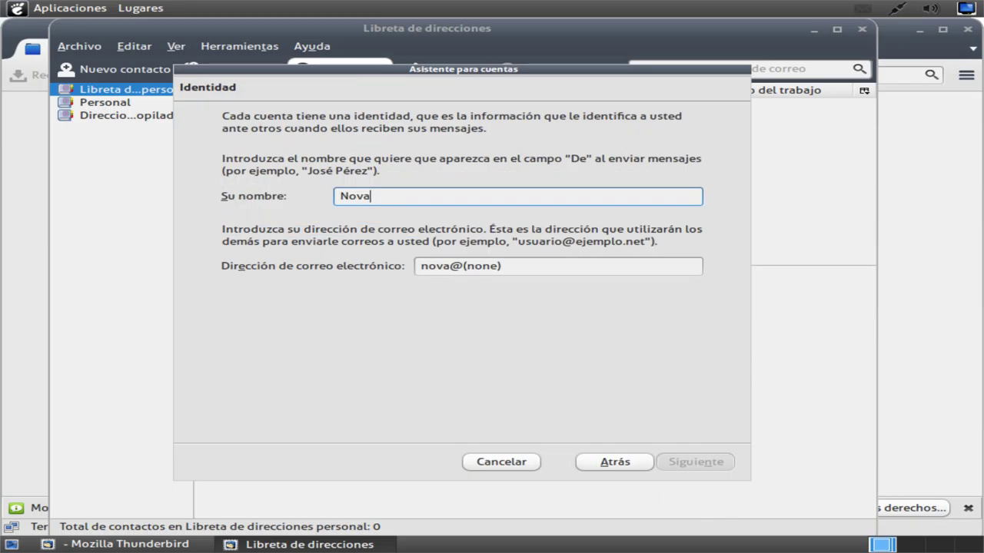
left_click(608, 468)
left_click(584, 462)
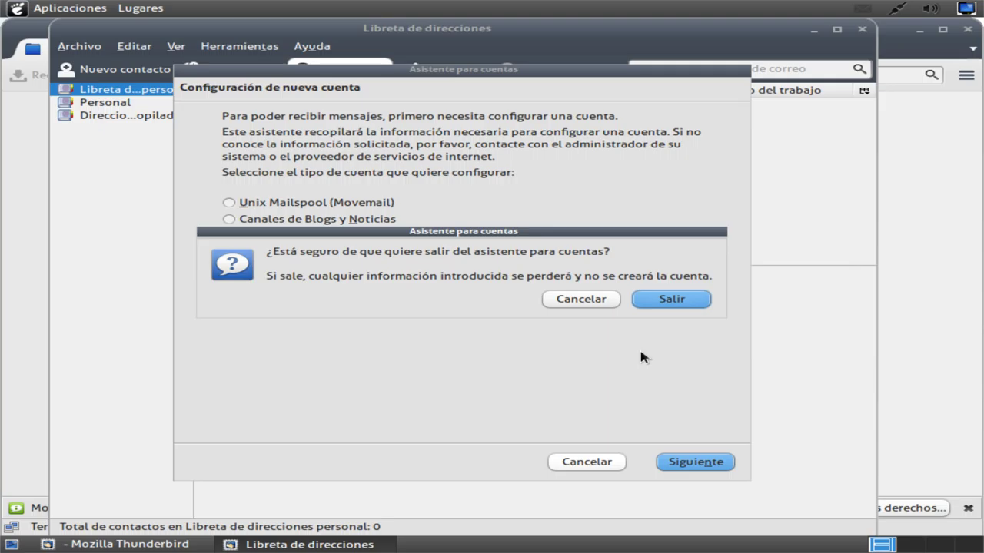
left_click(654, 301)
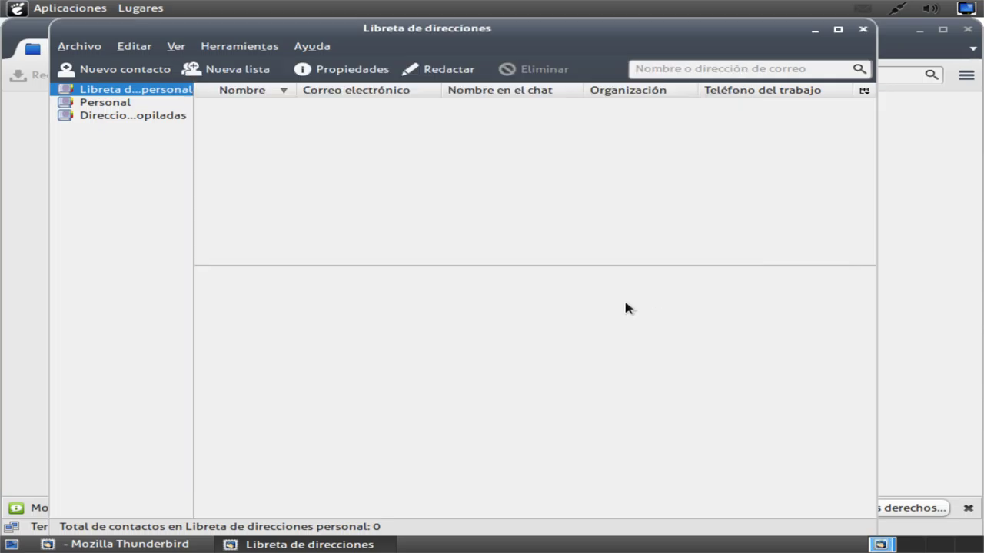
Step: Close the address book, look over the Thunderbird application menu and exit Thunderbird
left_click(69, 48)
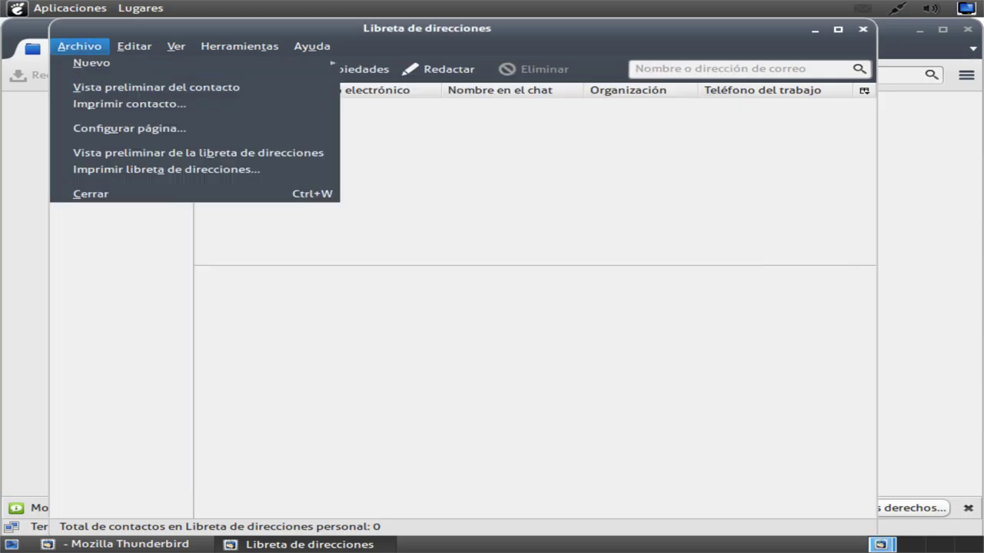
left_click(132, 196)
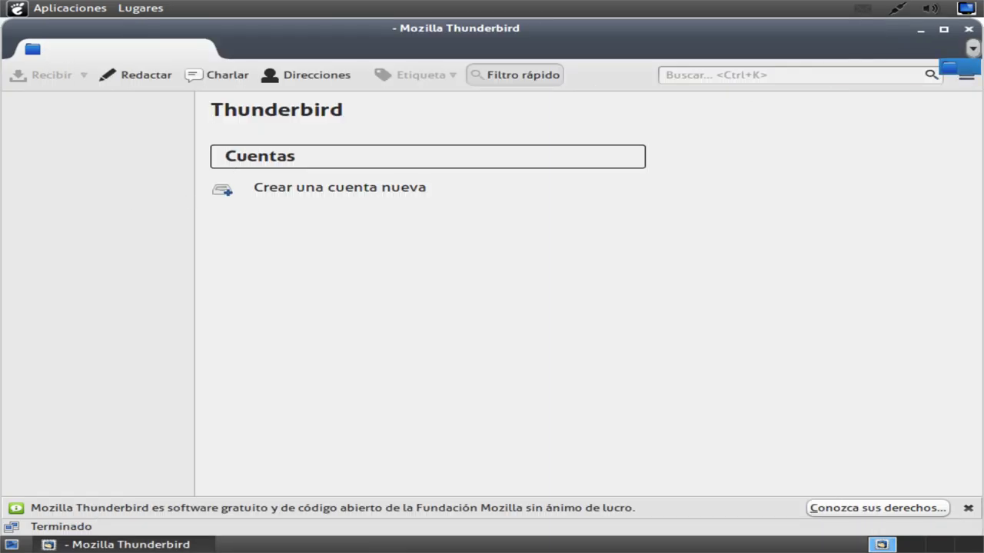
left_click(965, 75)
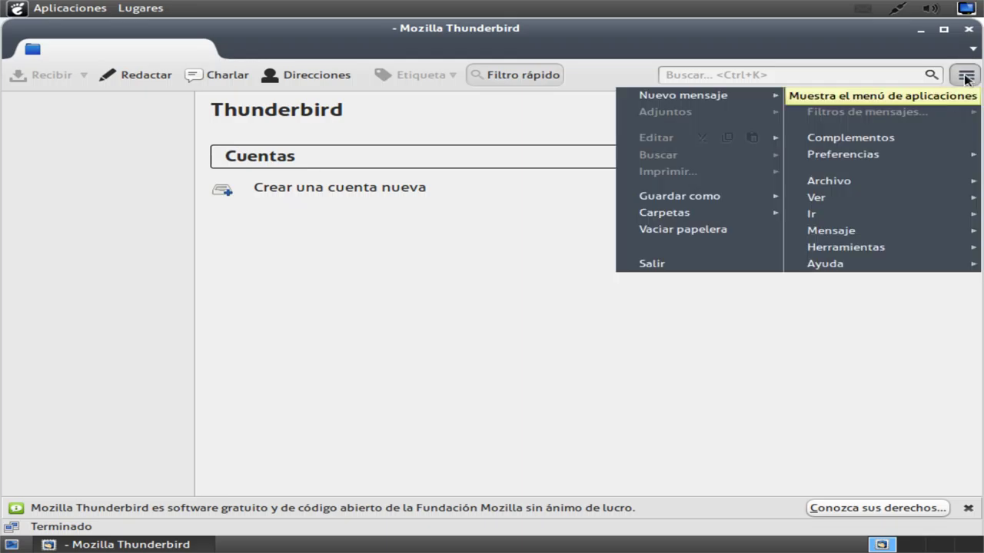
left_click(968, 29)
left_click(968, 29)
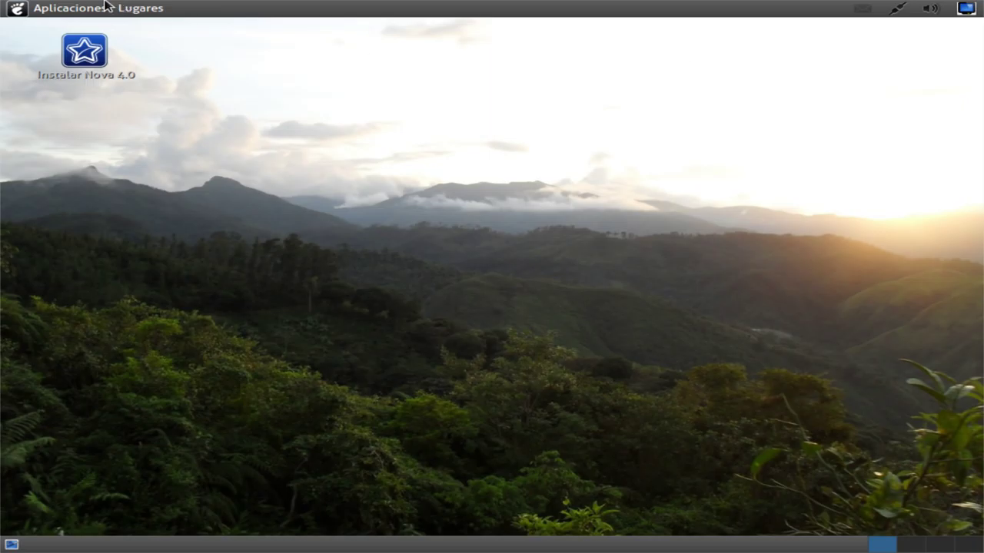
Step: Launch LibreOffice from the Oficina applications and create a new text document
left_click(100, 8)
mouse_move(115, 115)
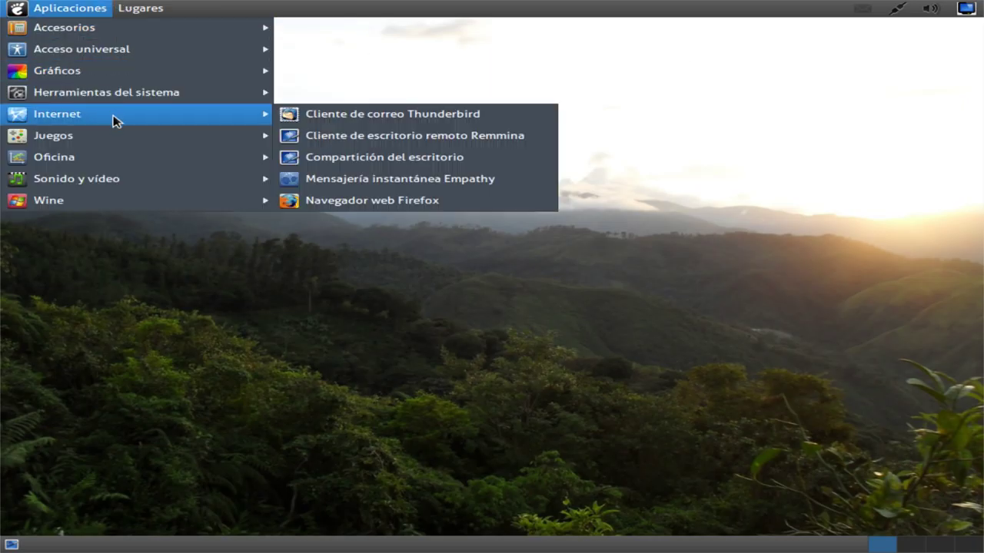
mouse_move(118, 143)
mouse_move(116, 161)
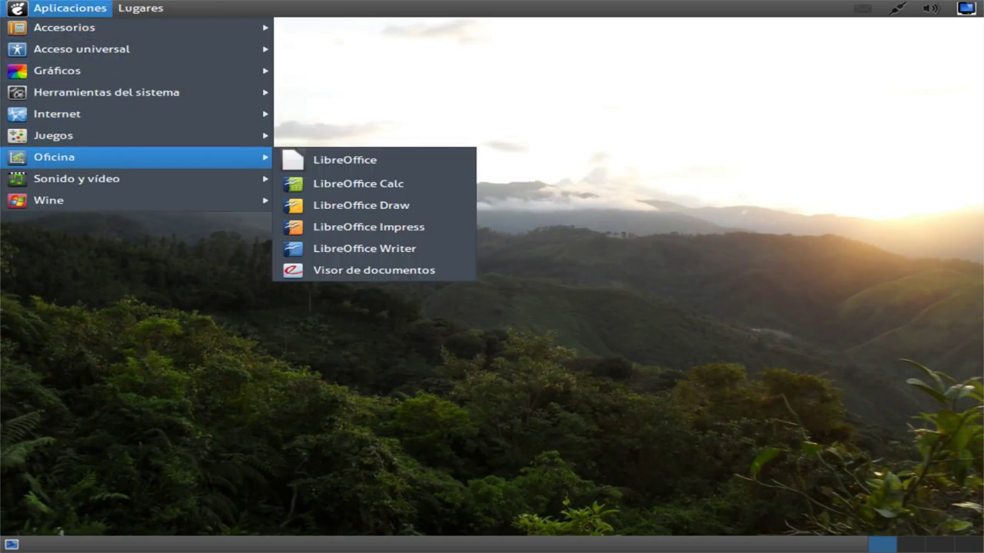
left_click(344, 160)
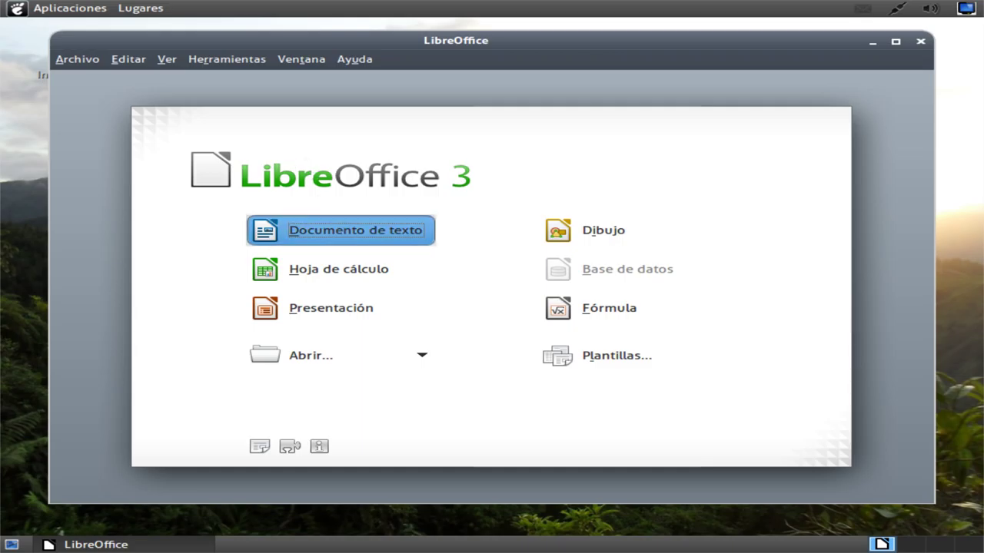
left_click(355, 224)
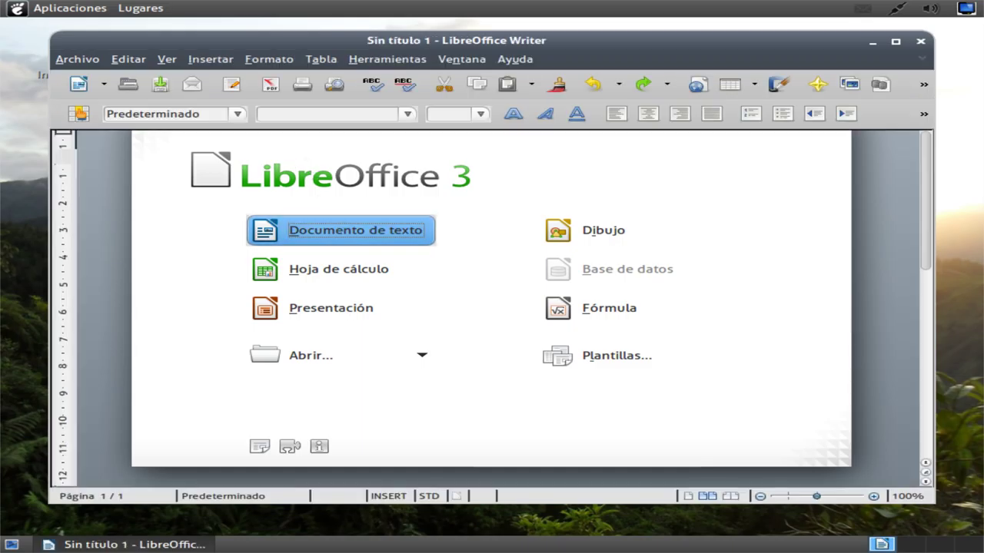
Step: View the version information in Acerca de LibreOffice, close it and quit LibreOffice
left_click(515, 60)
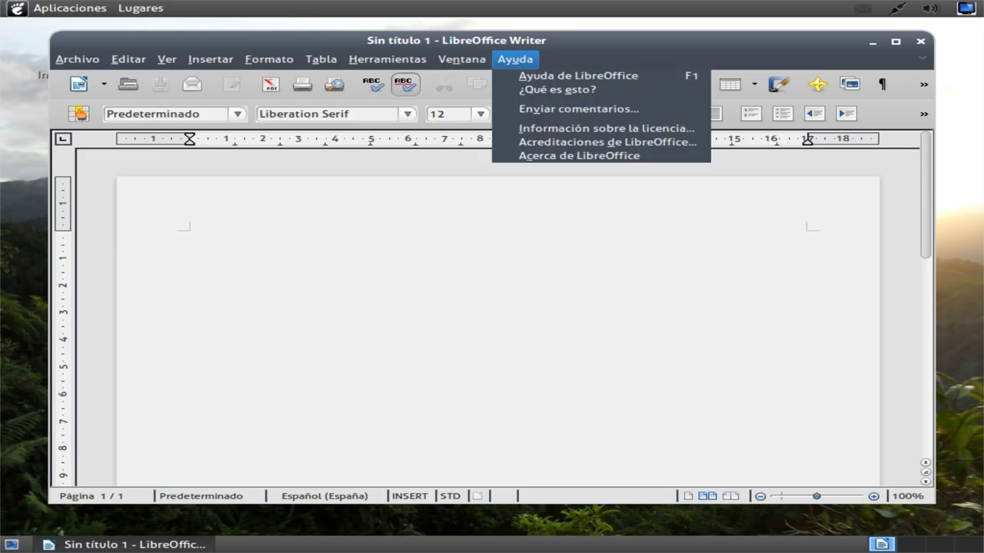
left_click(556, 156)
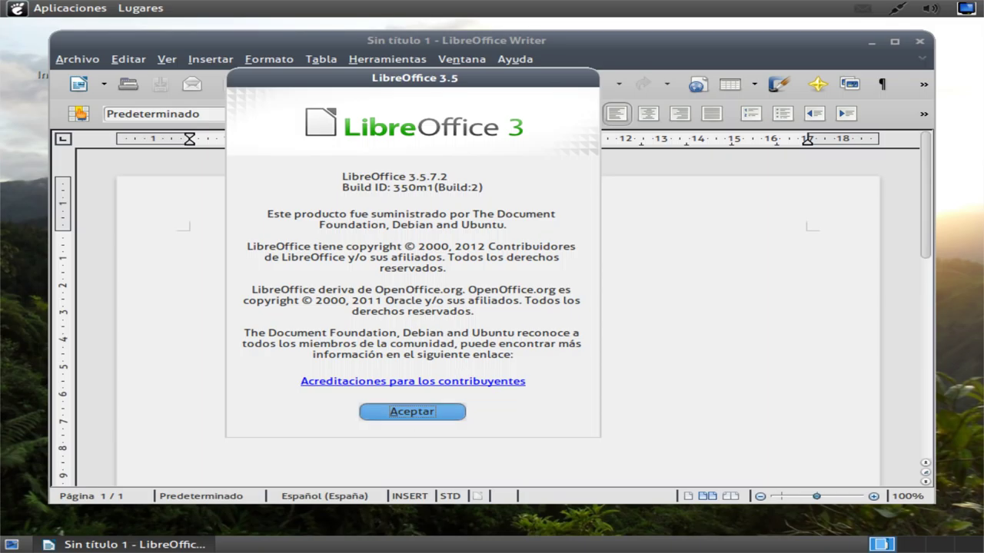
key("Return")
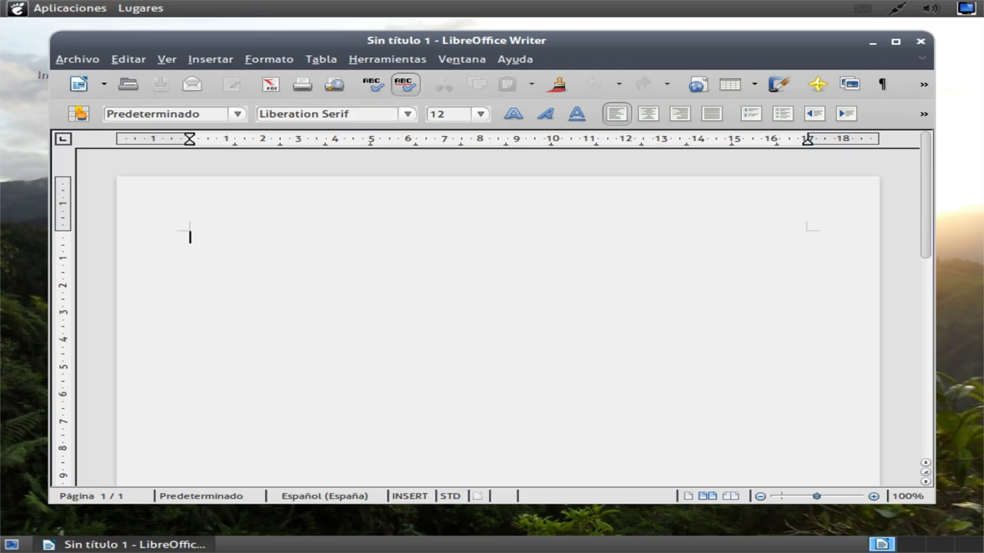
left_click(77, 59)
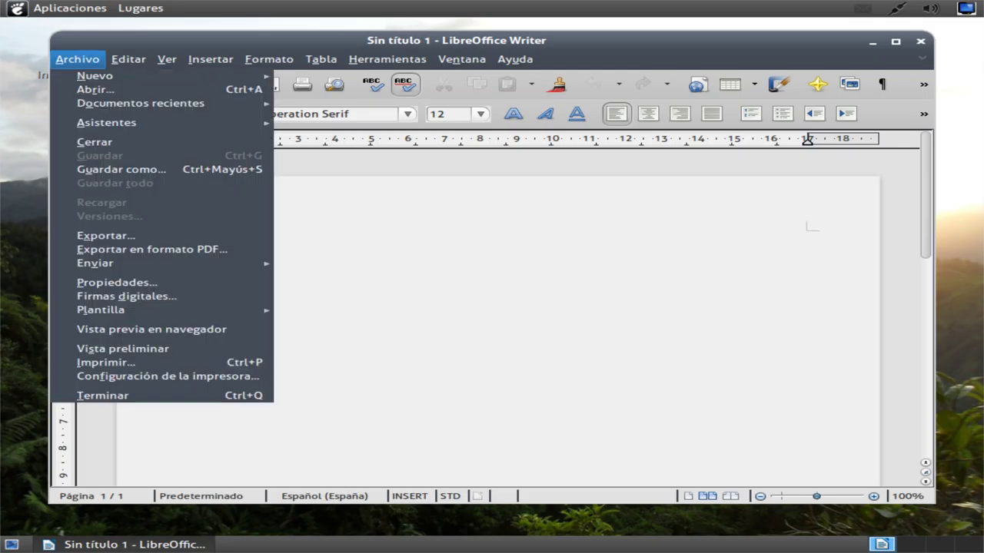
left_click(127, 396)
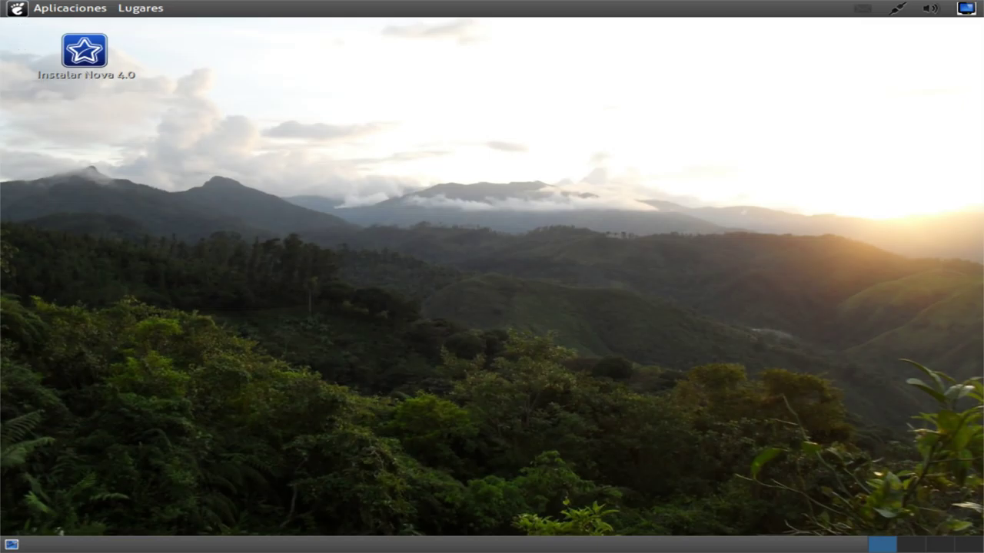
Step: Launch Solitario AisleRiot, deal a new Klondike game and close it
left_click(19, 8)
mouse_move(119, 138)
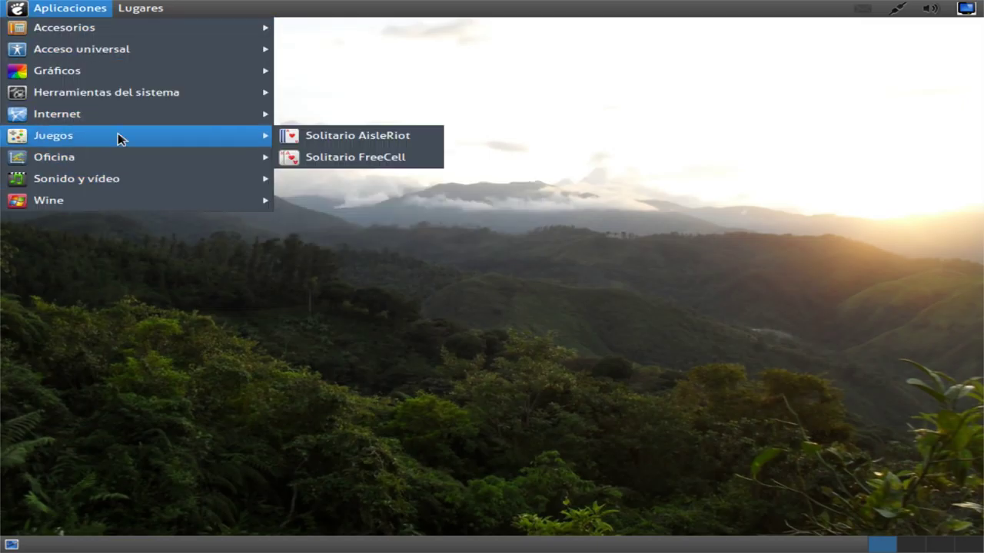
left_click(310, 142)
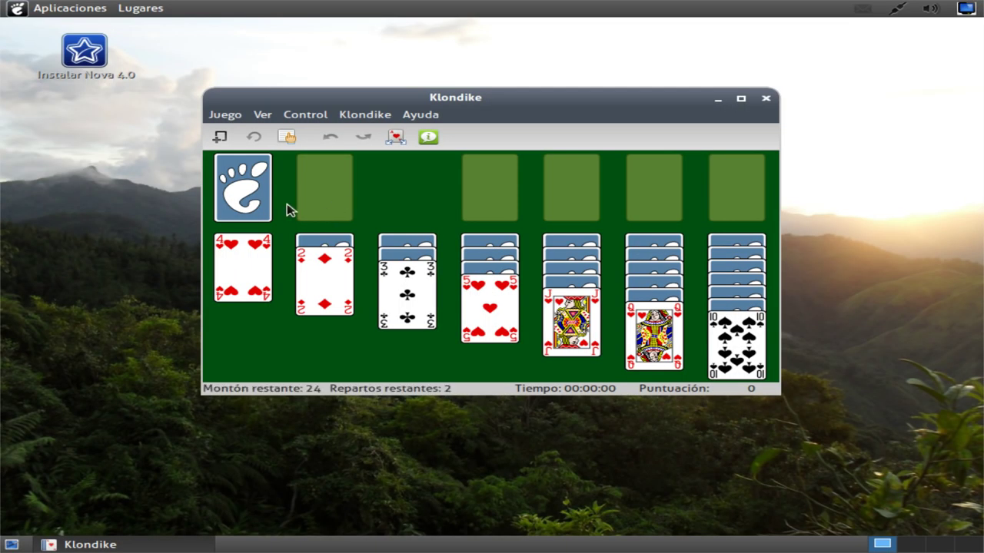
left_click(241, 183)
left_click(220, 136)
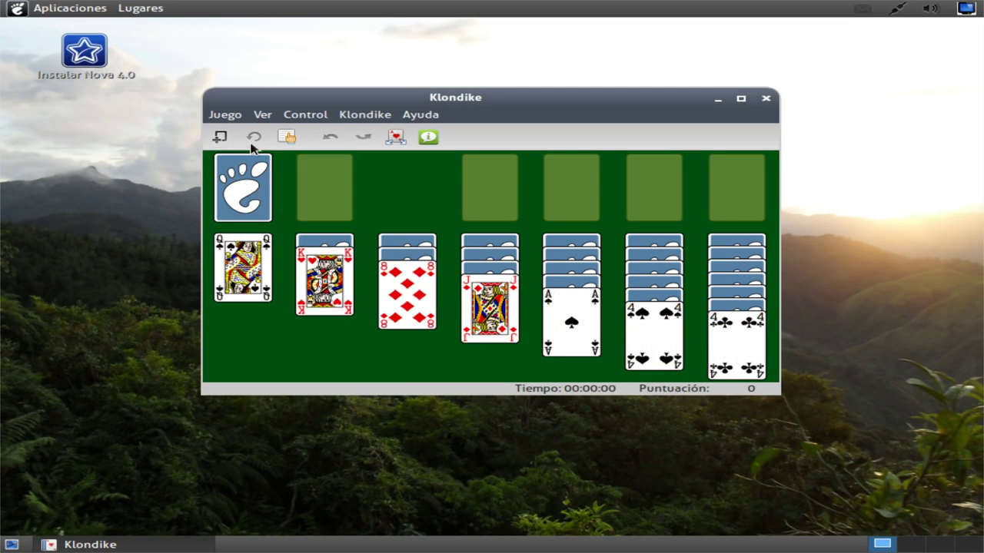
left_click(765, 98)
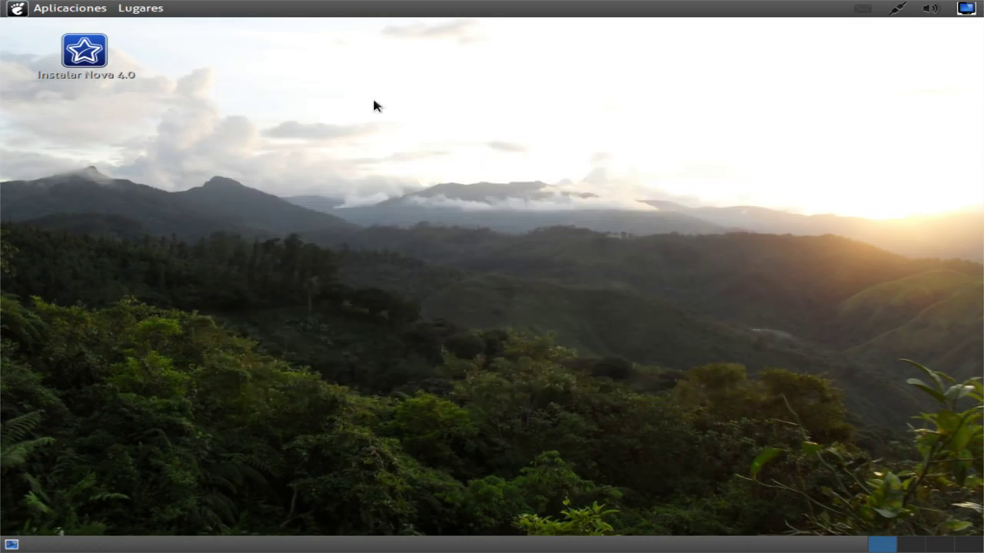
Step: Launch Grabadora de sonidos from the Sonido y vídeo applications, view its version information and close that dialog
left_click(76, 8)
mouse_move(65, 136)
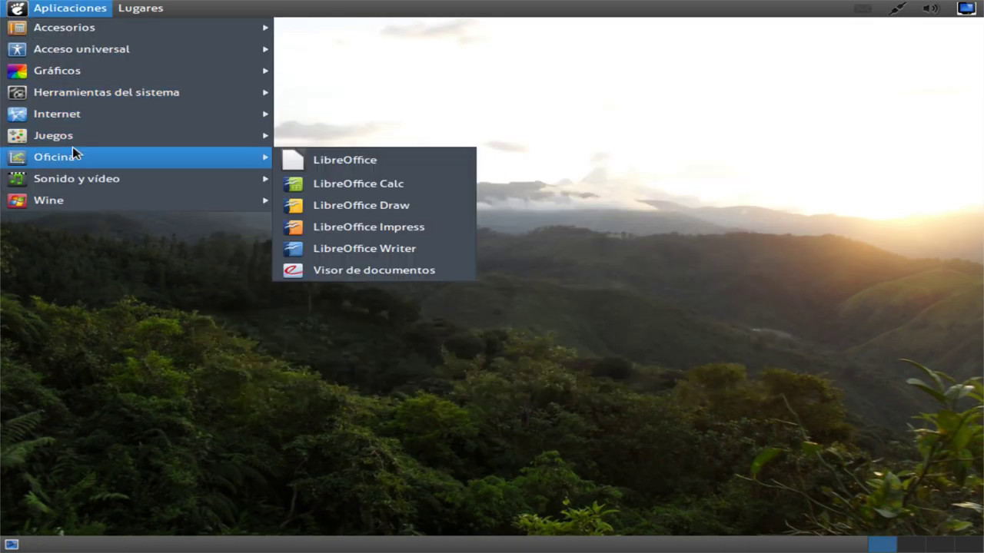
mouse_move(74, 178)
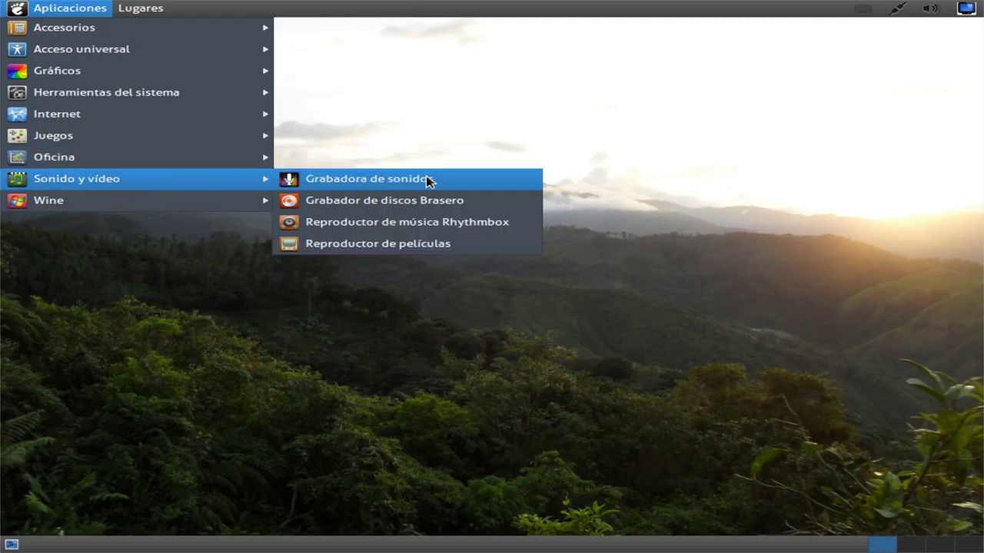
left_click(465, 188)
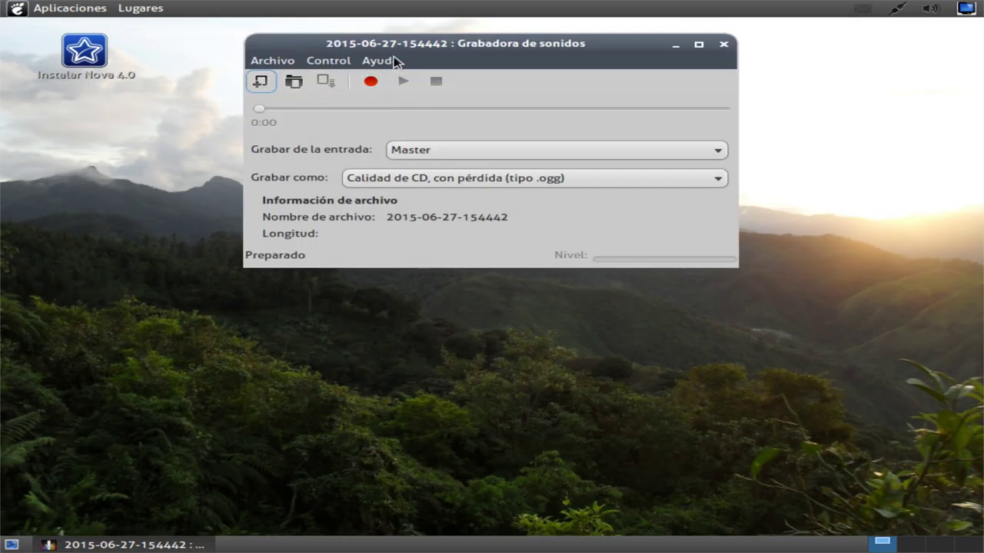
left_click(390, 62)
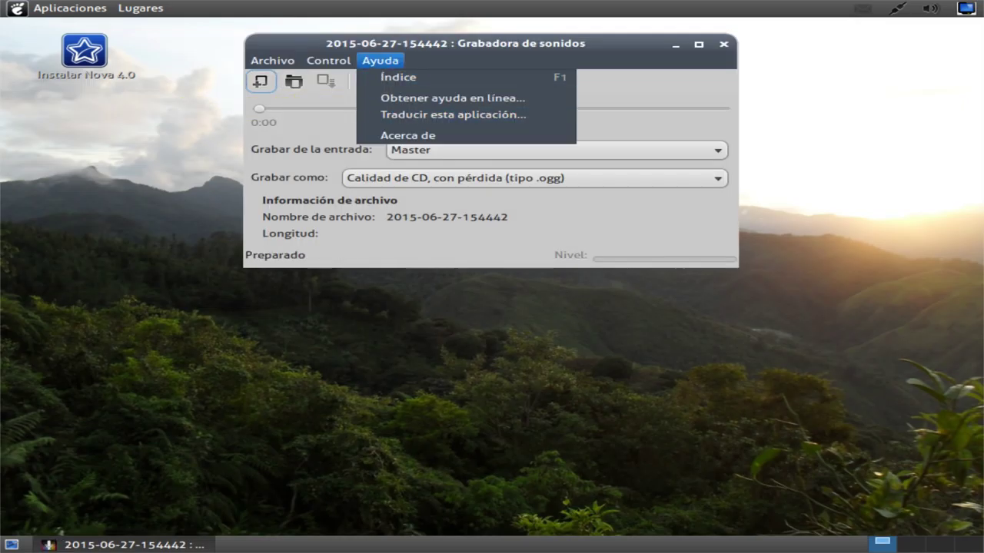
left_click(392, 136)
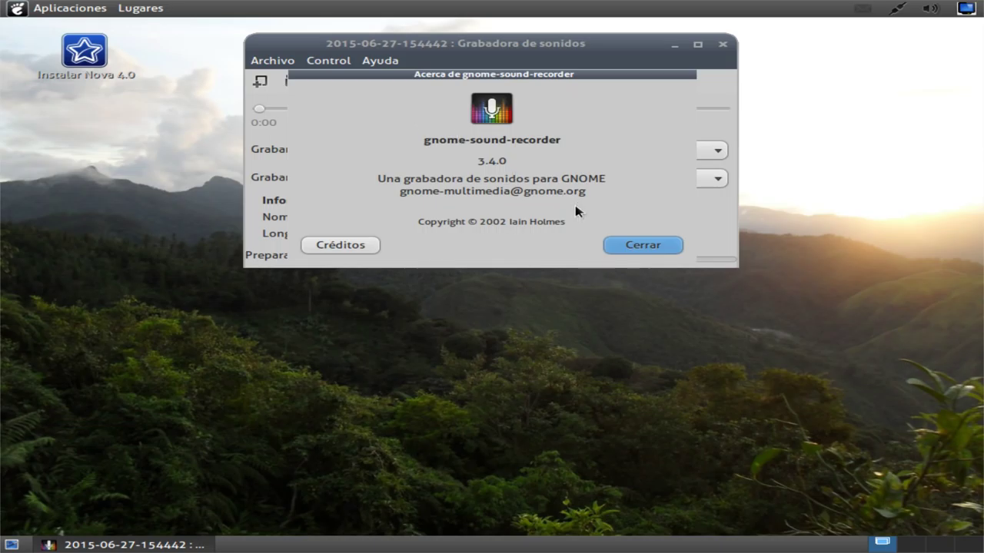
left_click(638, 244)
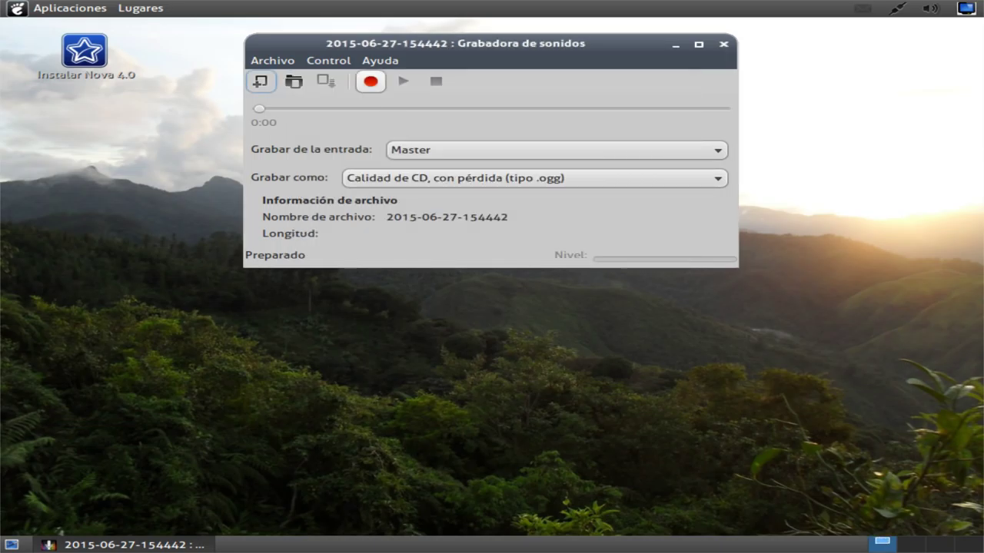
Step: Open a second sound recorder window for a new recording and close it
left_click(261, 82)
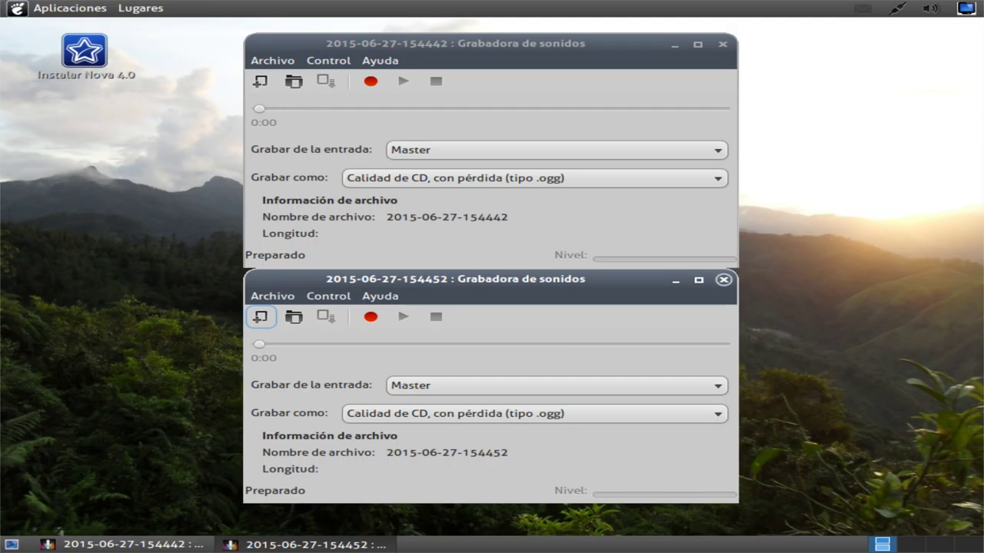
left_click(724, 280)
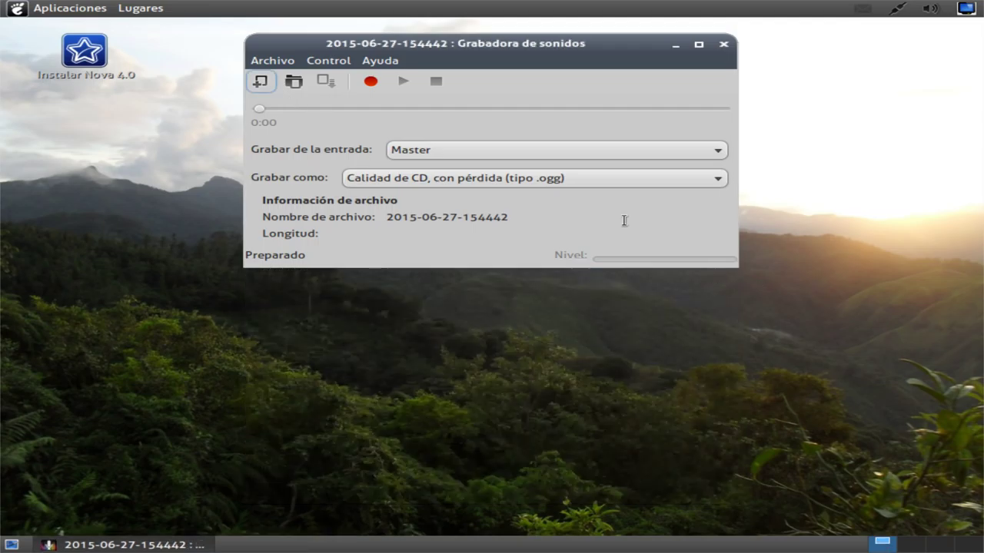
Step: View the sound recorder's Acerca de information once more, close it and exit the recorder
left_click(284, 61)
mouse_move(317, 65)
mouse_move(387, 60)
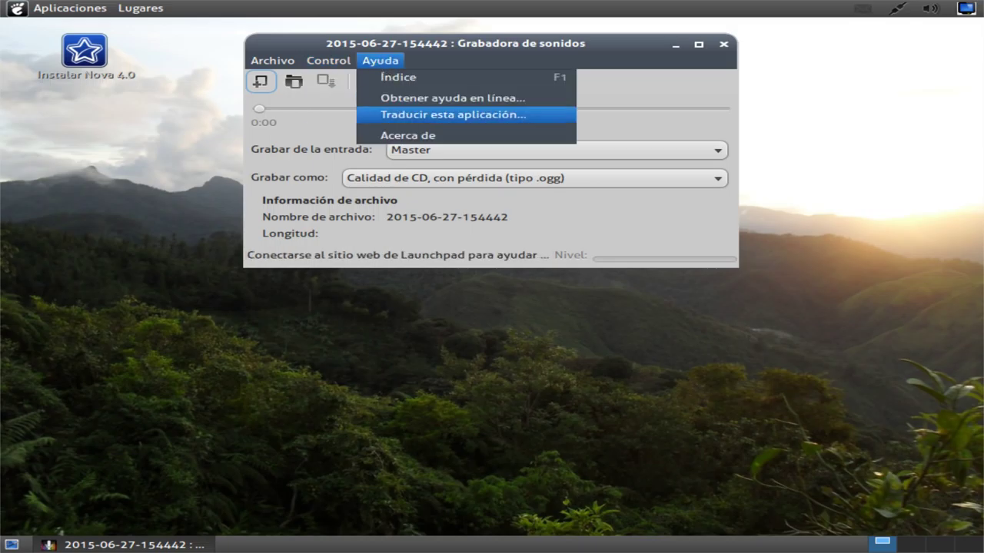
left_click(406, 136)
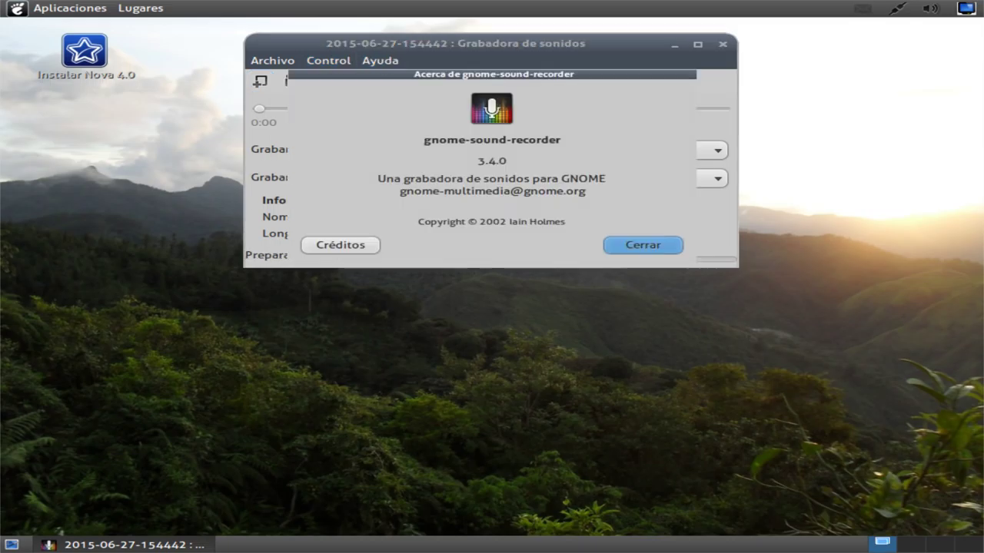
left_click(641, 246)
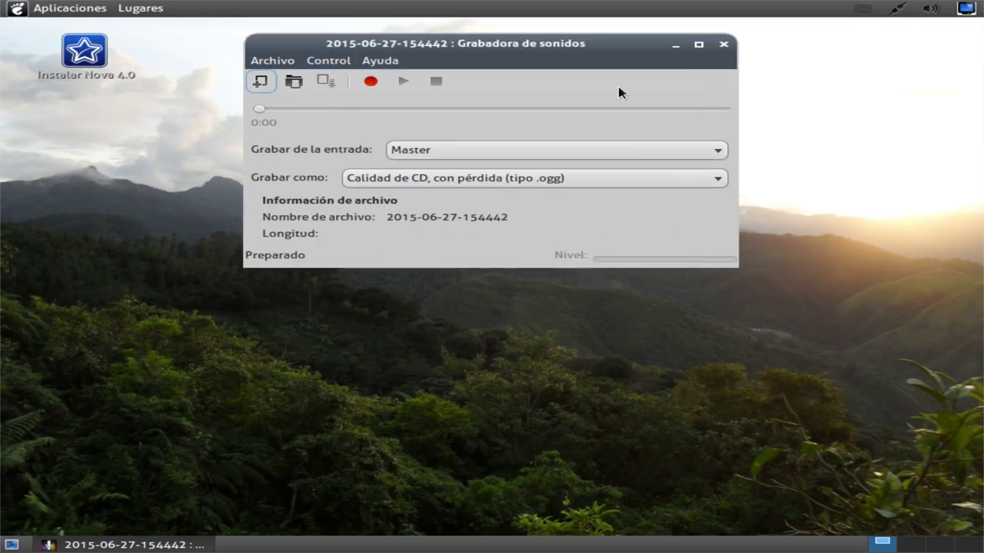
left_click(724, 44)
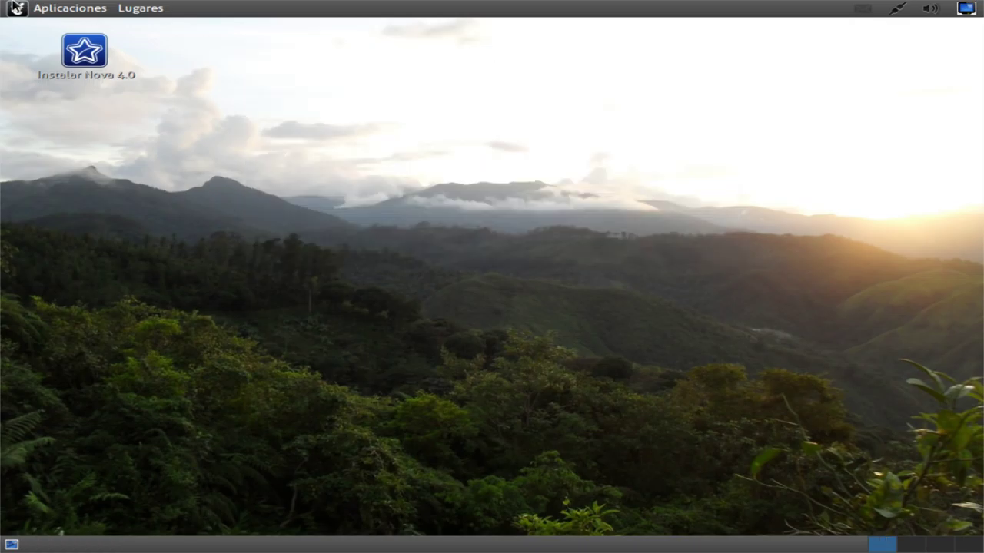
Step: Launch the Rhythmbox music player from the Sonido y vídeo applications
left_click(70, 8)
mouse_move(77, 178)
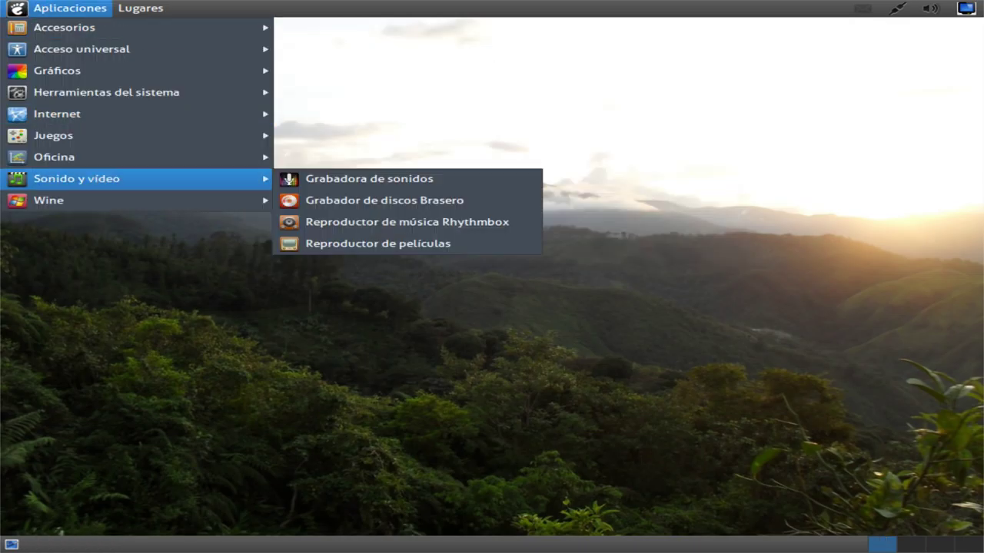
left_click(353, 228)
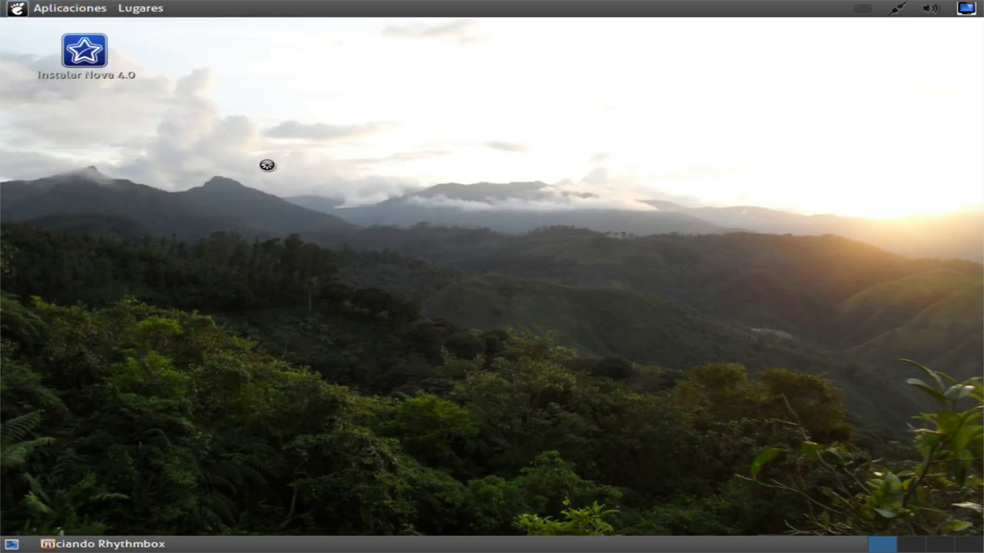
Step: Launch Bloc de Notas from the accessories among Wine's programs
left_click(66, 8)
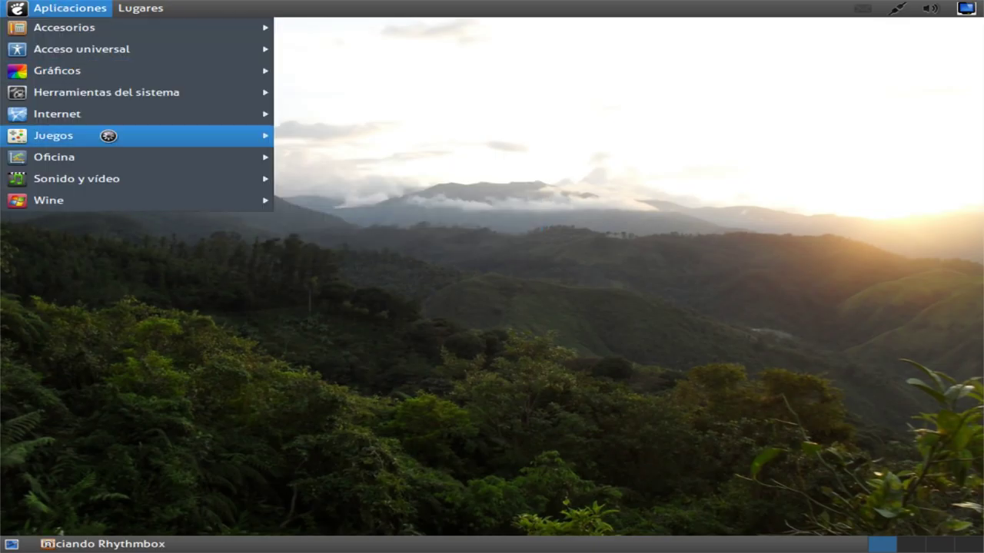
mouse_move(125, 204)
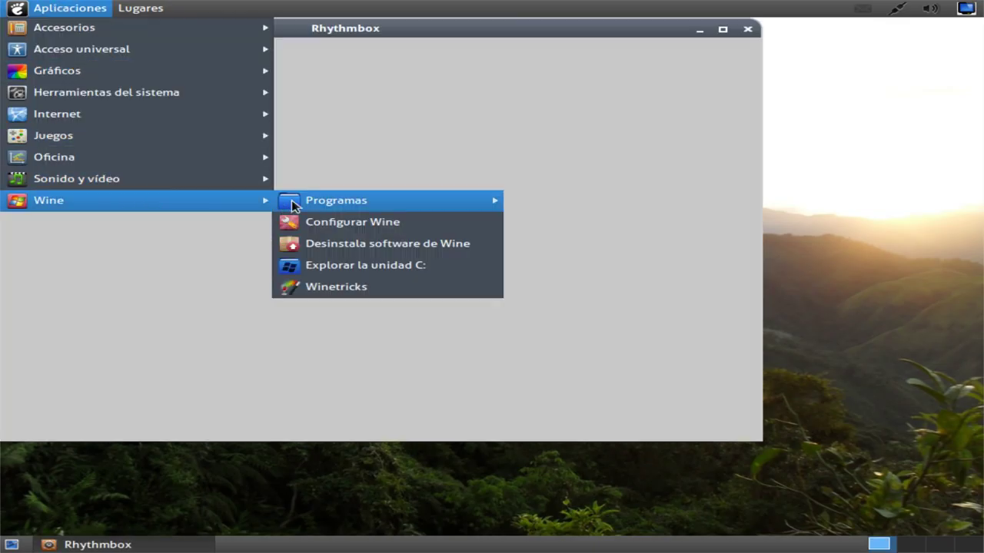
mouse_move(319, 204)
mouse_move(553, 201)
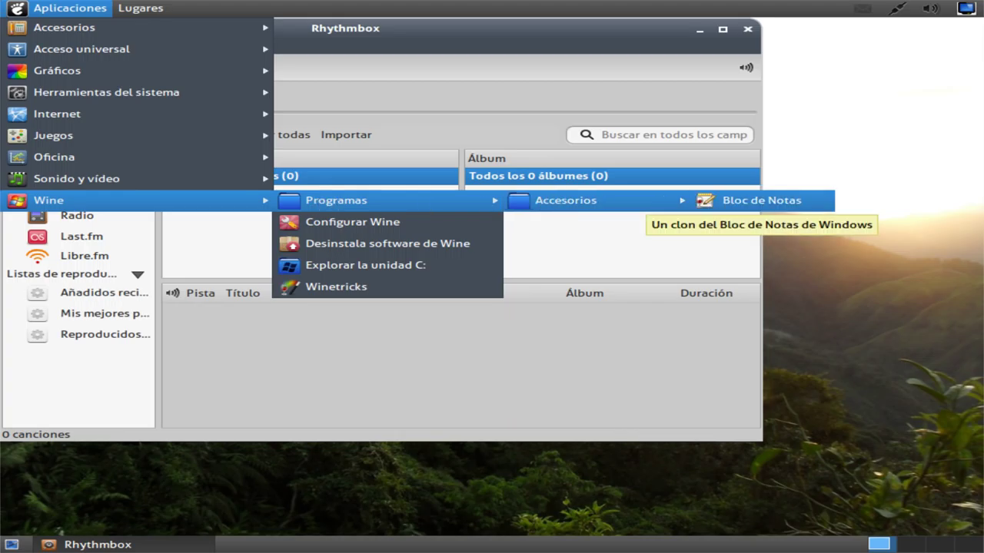
left_click(757, 200)
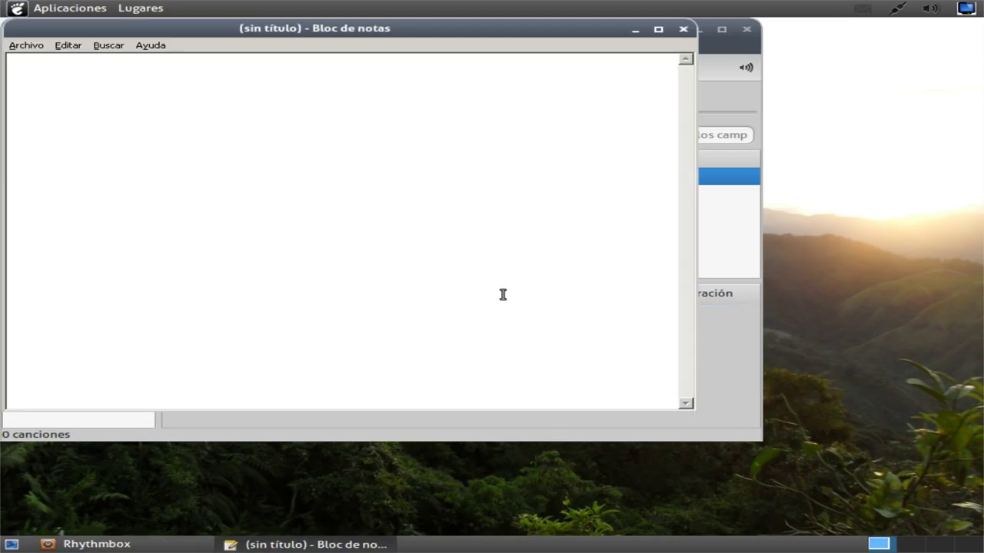
Step: View the Acerca de information of Bloc de notas and close it
left_click(133, 43)
left_click(164, 73)
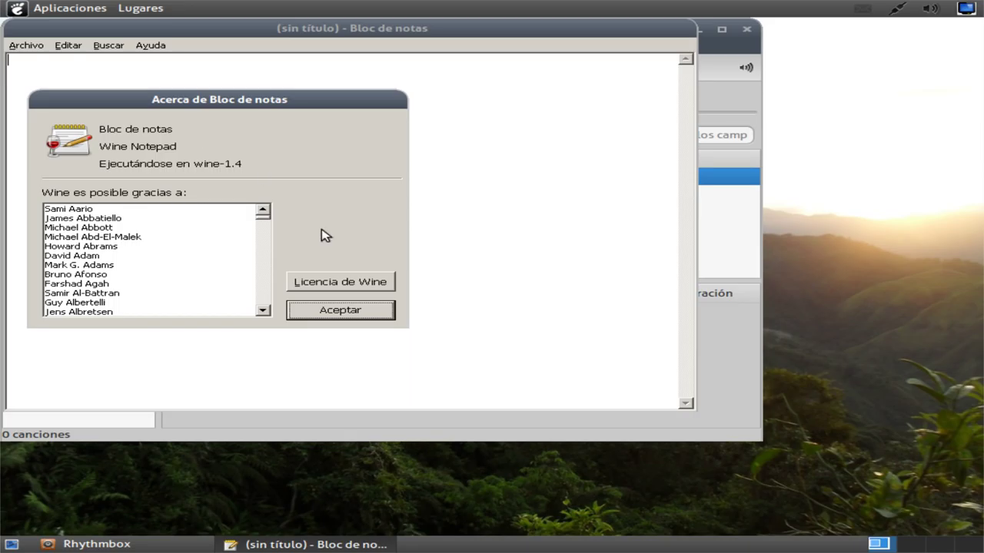
left_click(350, 309)
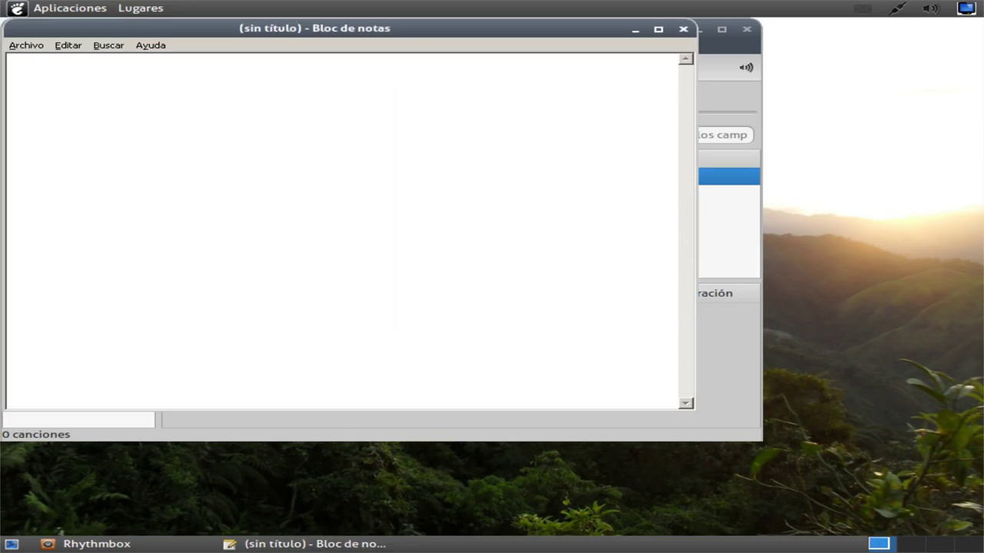
Step: Try to open the help contents of Bloc de notas, agree to locate notepad.hlp manually, and exit the program
left_click(154, 43)
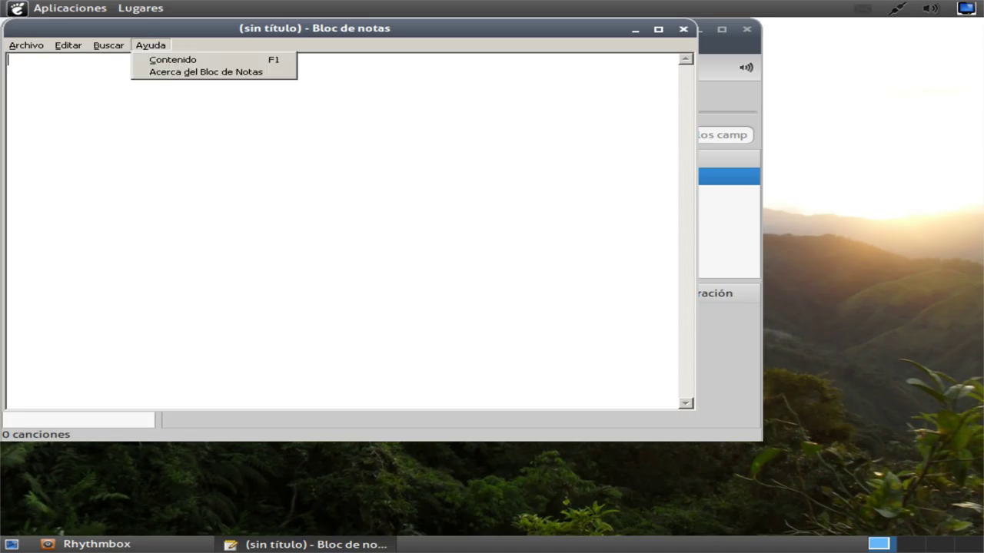
left_click(165, 60)
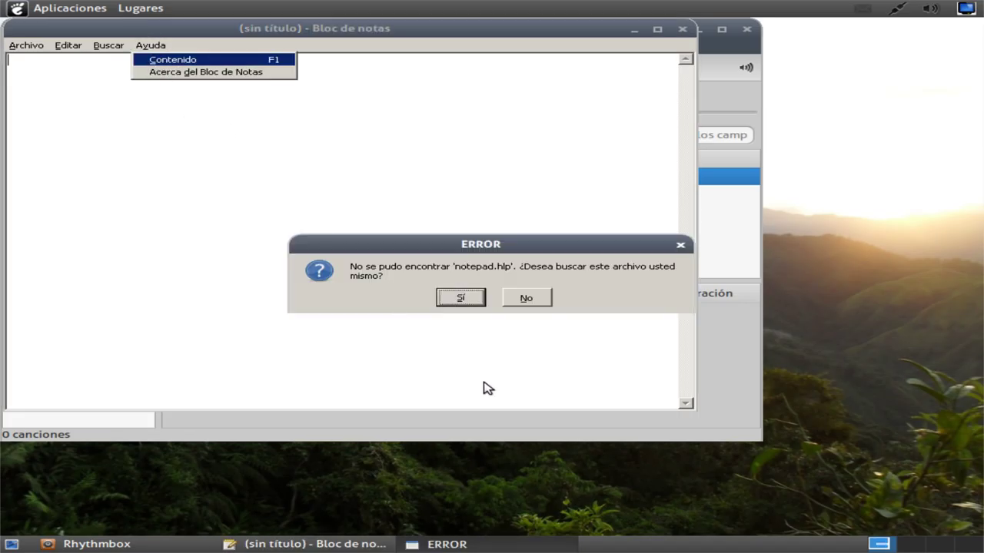
left_click(470, 297)
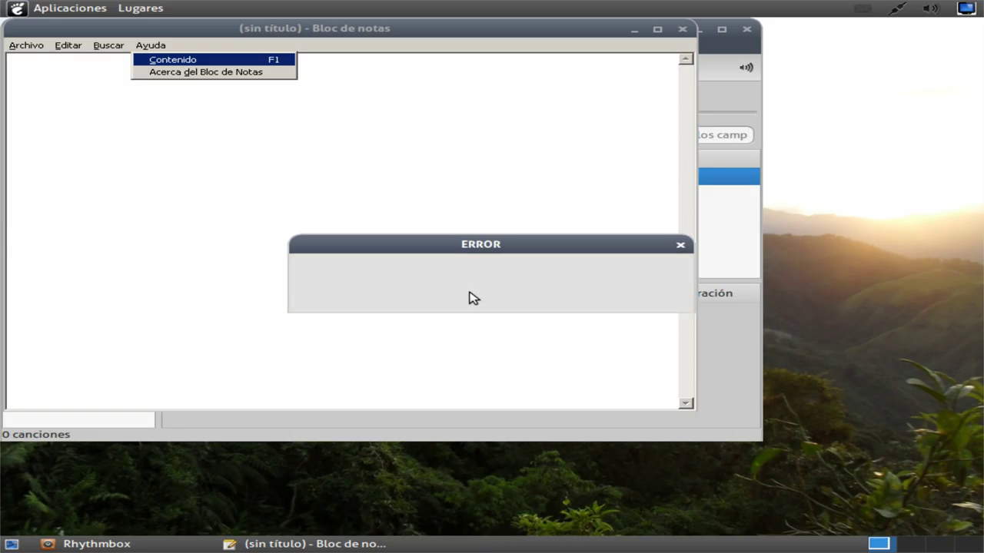
left_click(362, 204)
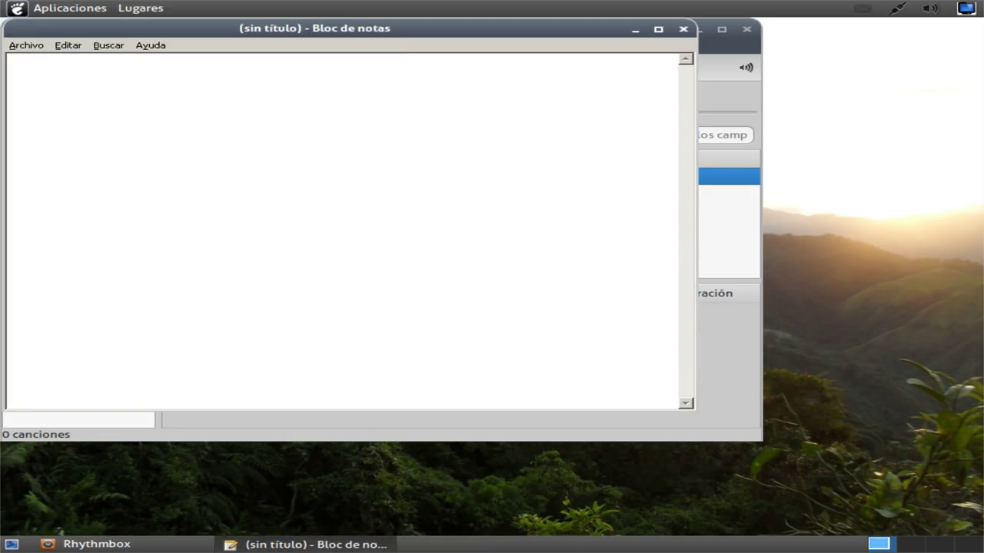
left_click(43, 48)
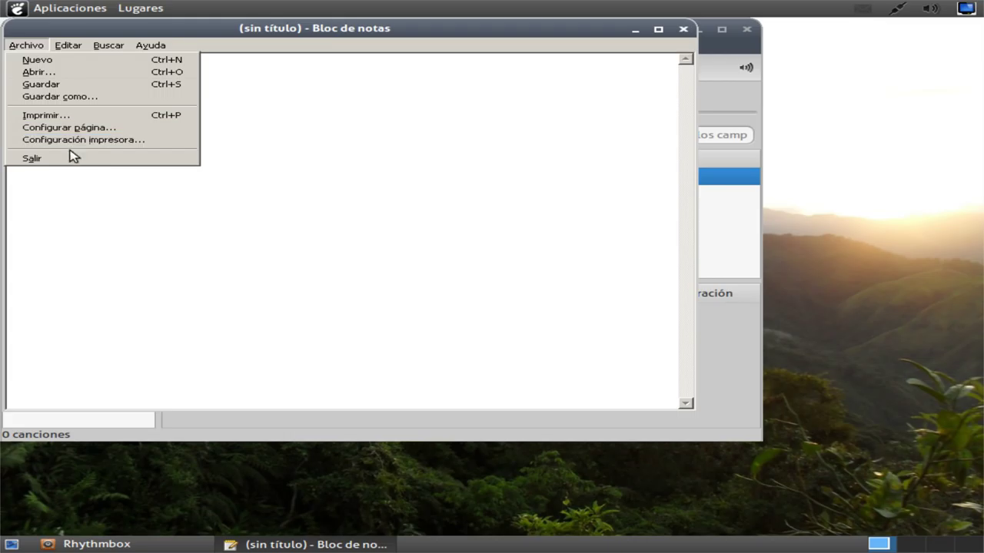
left_click(73, 157)
Step: Browse Rhythmbox's Música, Podcasts, Radio, Last.fm and Libre.fm sources and its play queue
left_click(105, 183)
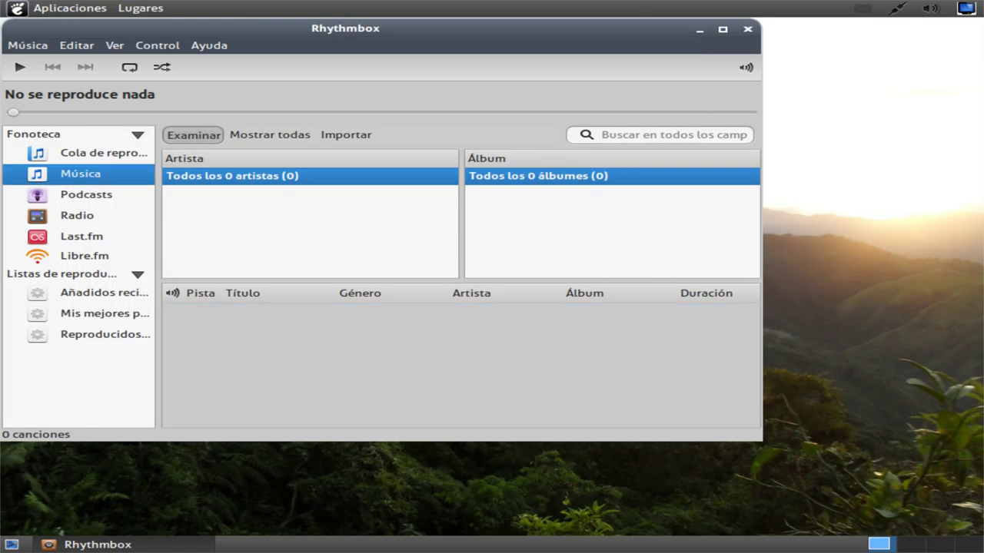
left_click(98, 200)
left_click(99, 216)
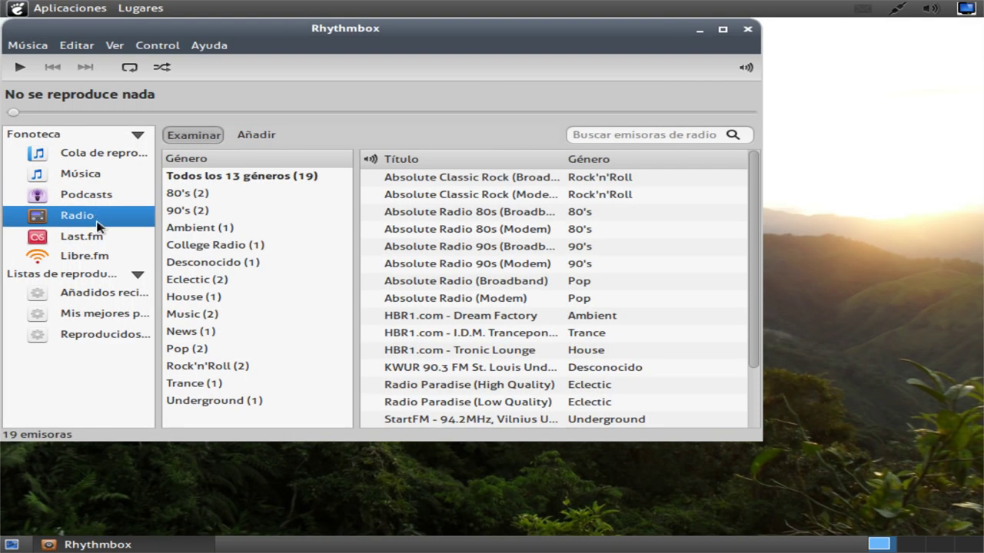
left_click(100, 236)
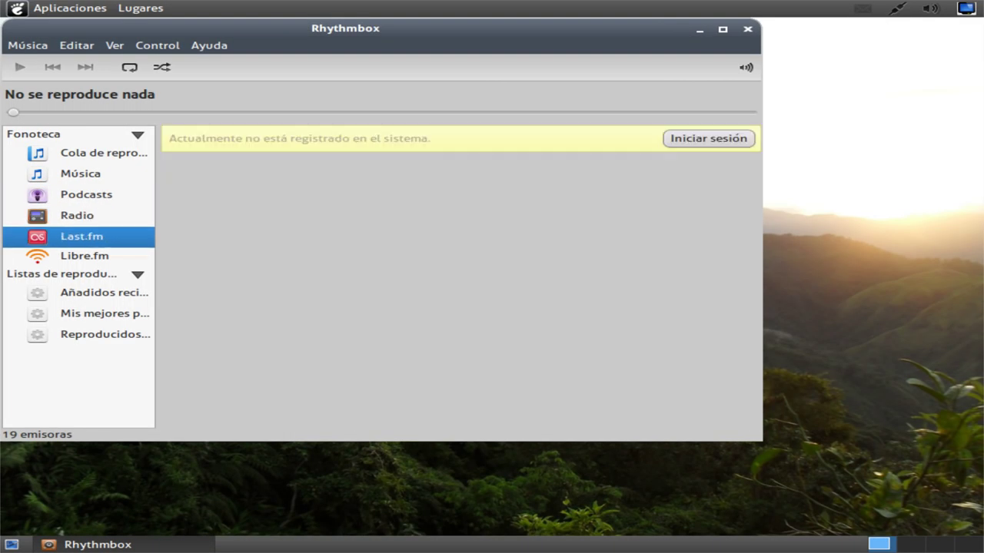
left_click(109, 253)
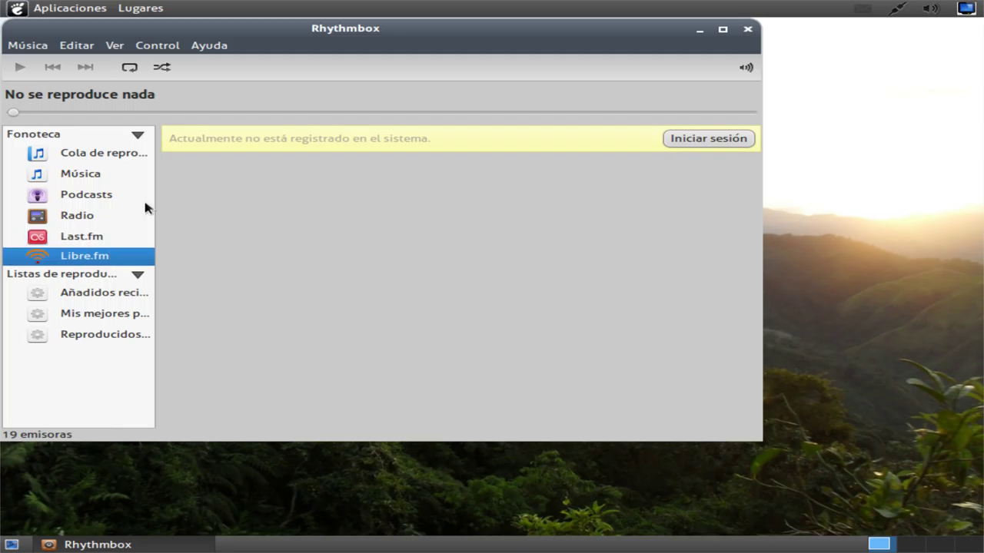
left_click(96, 156)
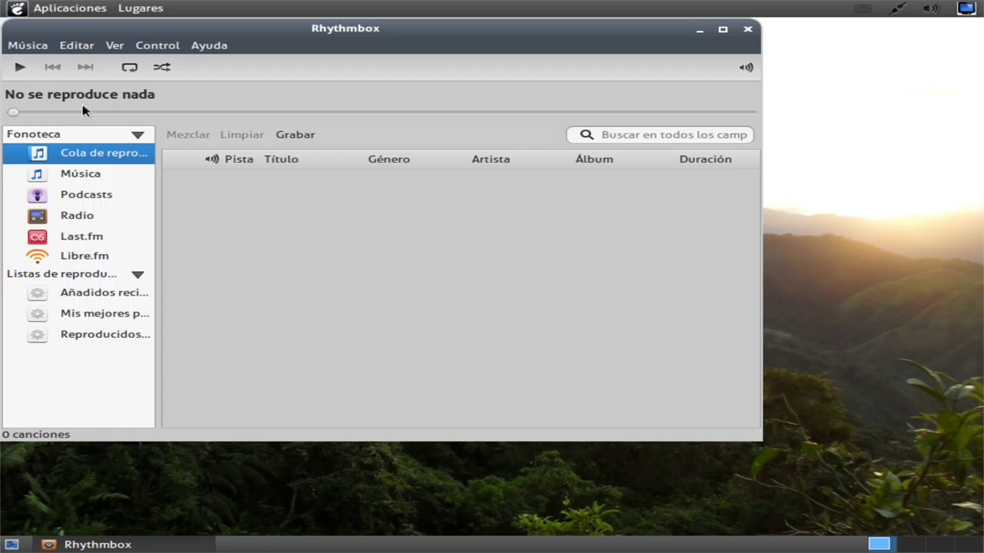
Step: View the Acerca de information of Rhythmbox, close it and exit the music player
left_click(208, 46)
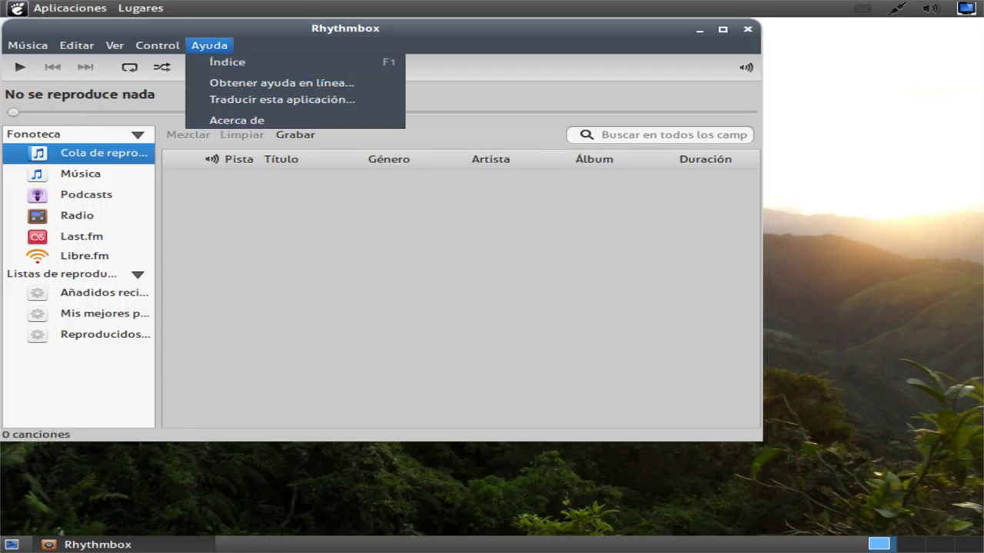
left_click(224, 123)
left_click(211, 46)
left_click(221, 125)
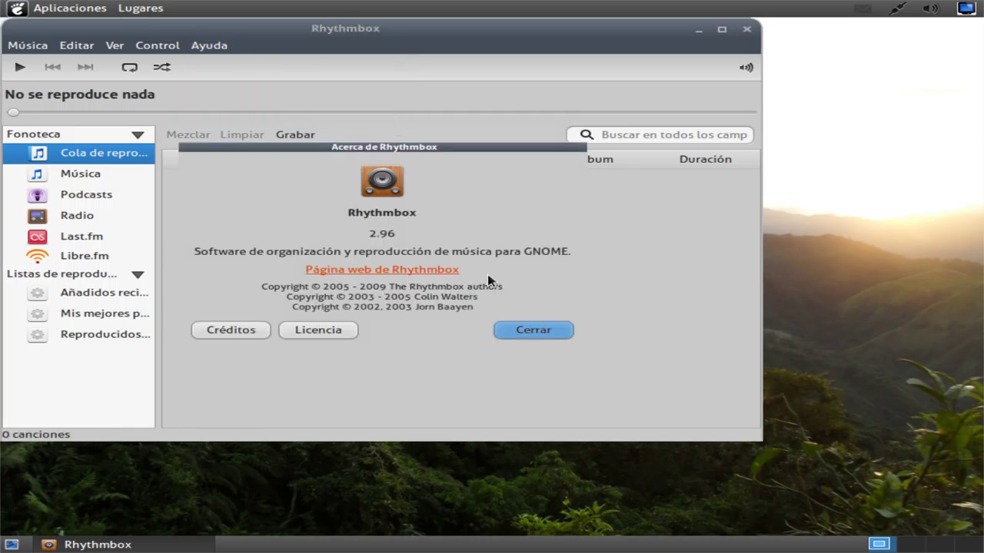
left_click(531, 329)
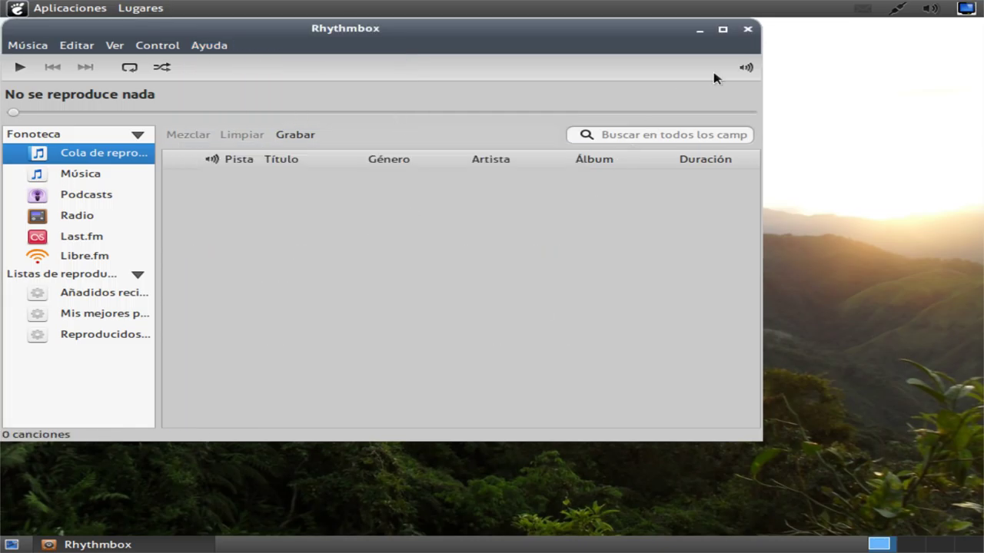
left_click(747, 30)
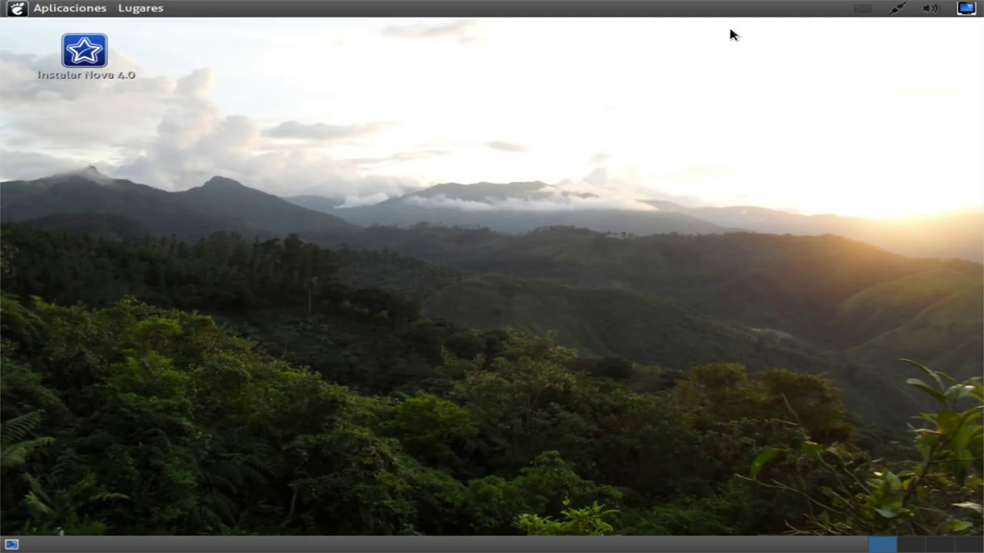
left_click(27, 7)
mouse_move(38, 36)
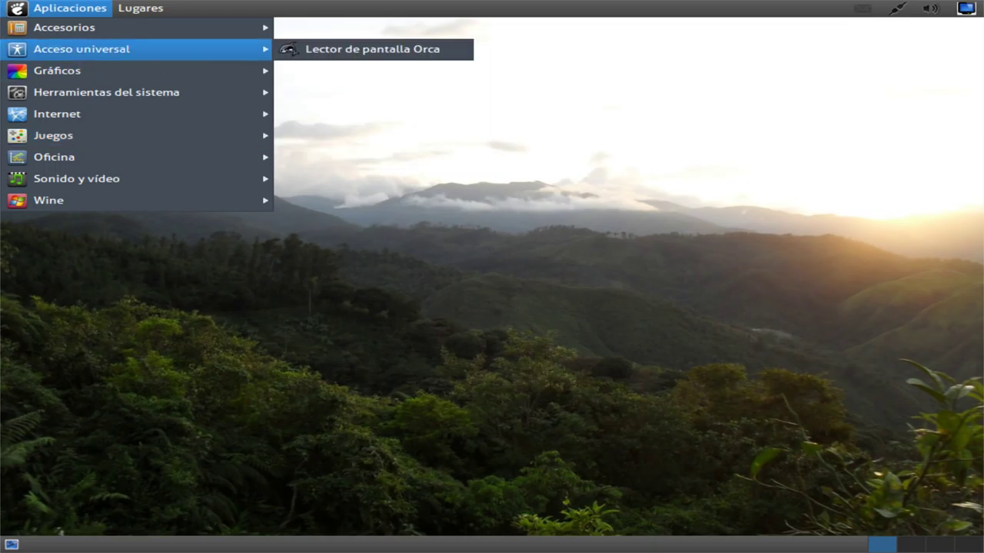
mouse_move(141, 8)
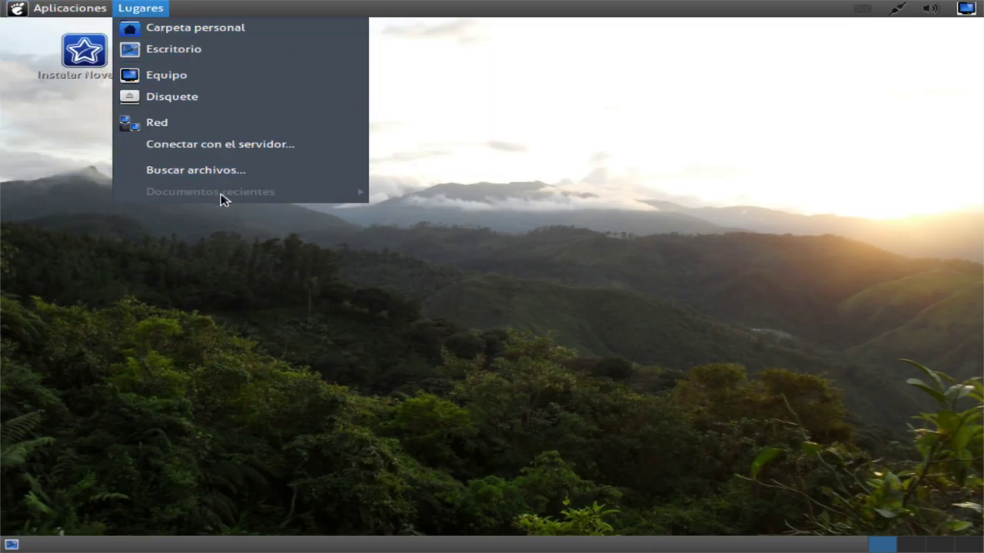
left_click(143, 325)
Step: Launch Capturar pantalla from the accessories and capture the entire desktop with the pointer included and a 0-second delay
left_click(22, 8)
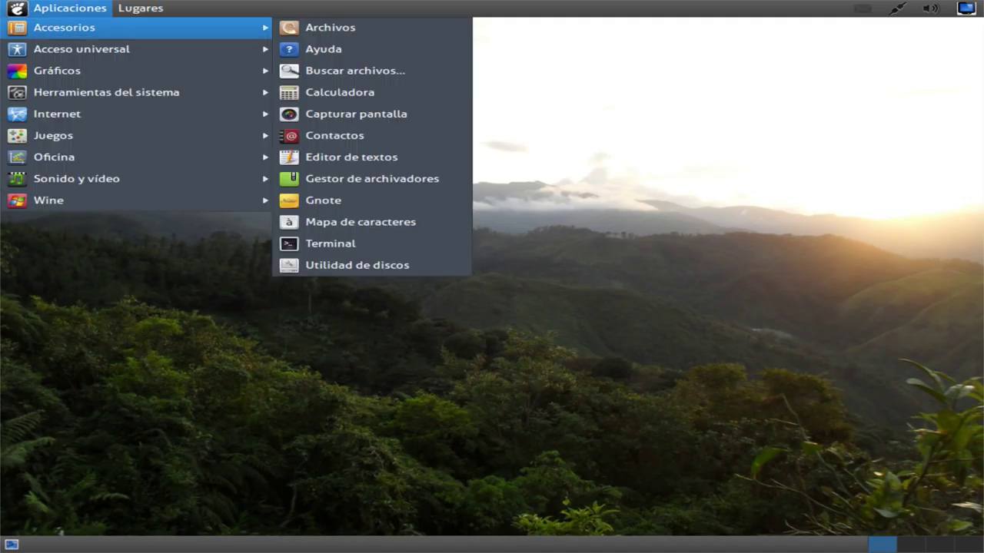
left_click(299, 123)
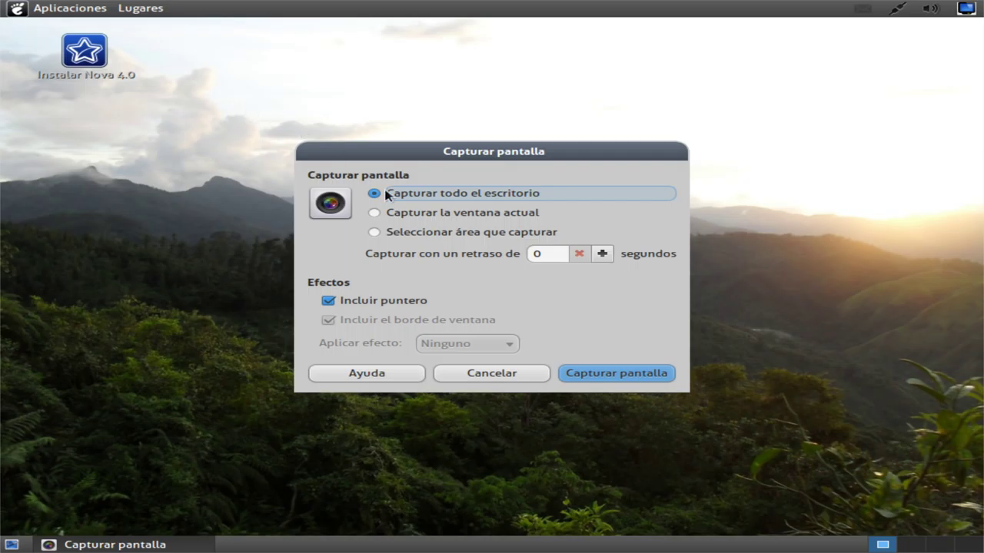
left_click(575, 373)
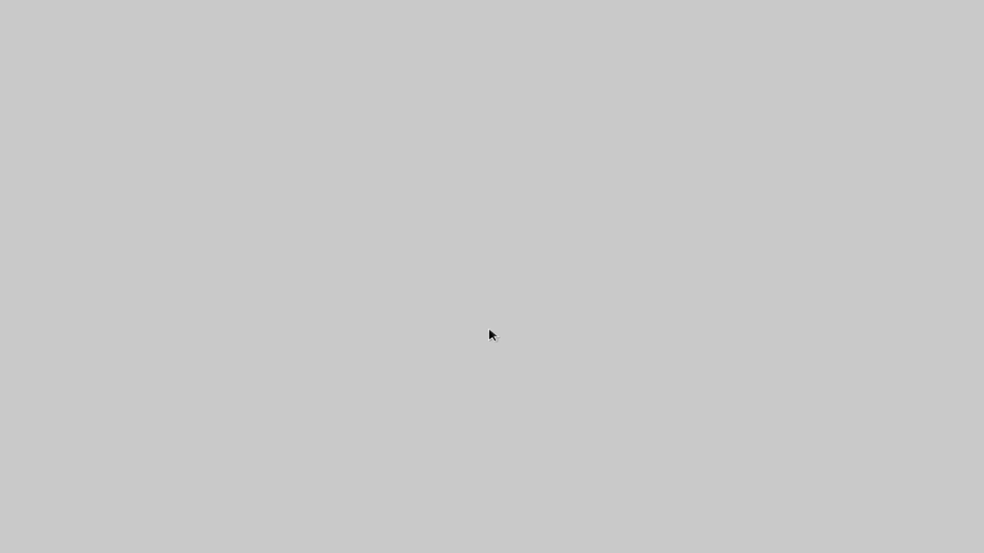
left_click(690, 337)
Step: Examine the applications offered in the Sonido y vídeo, Wine and Acceso universal categories
left_click(16, 4)
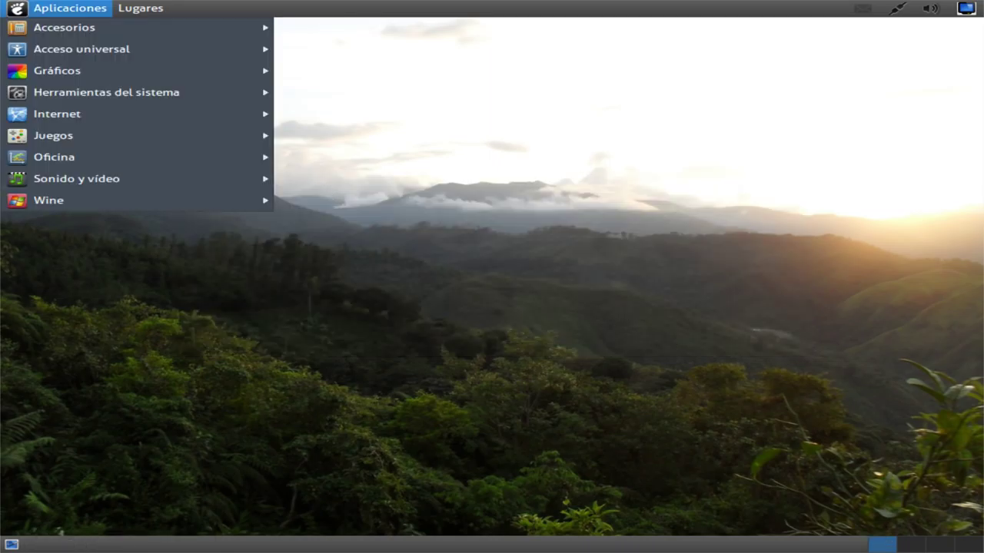
mouse_move(46, 200)
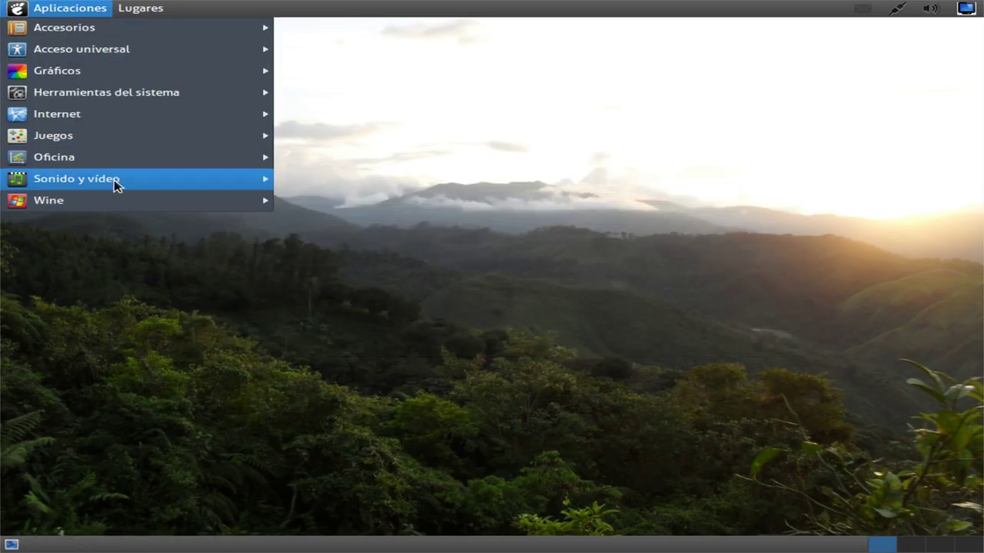
mouse_move(115, 183)
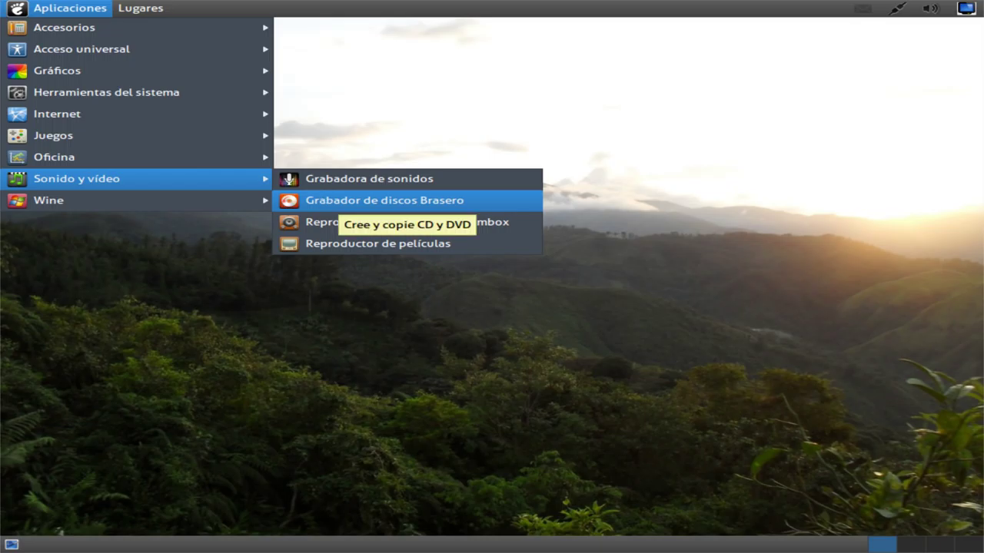
mouse_move(231, 200)
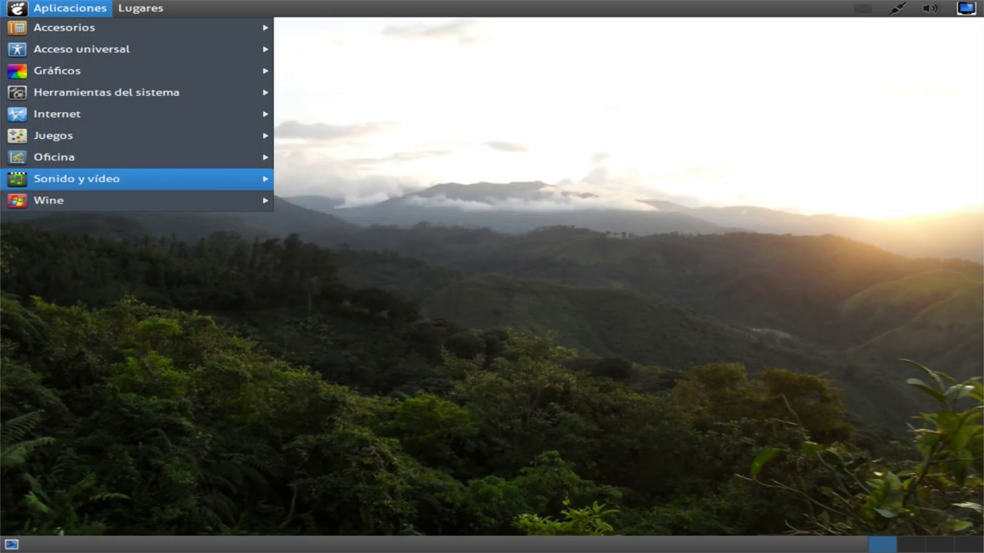
mouse_move(338, 200)
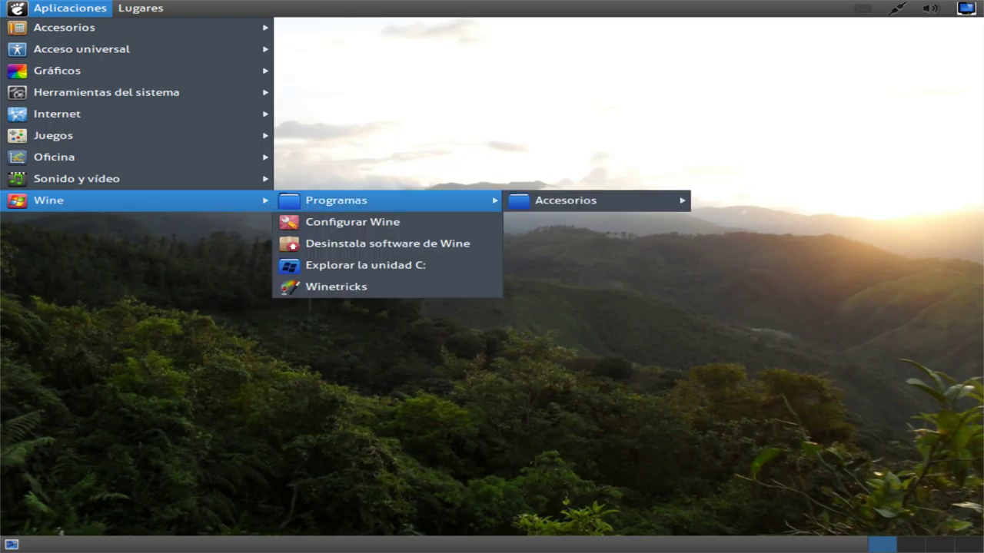
mouse_move(615, 201)
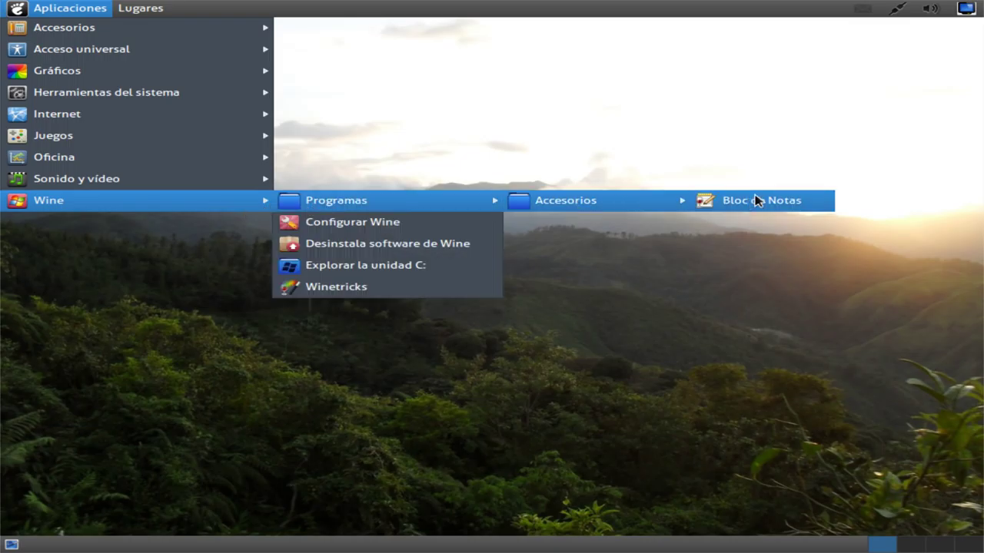
mouse_move(202, 180)
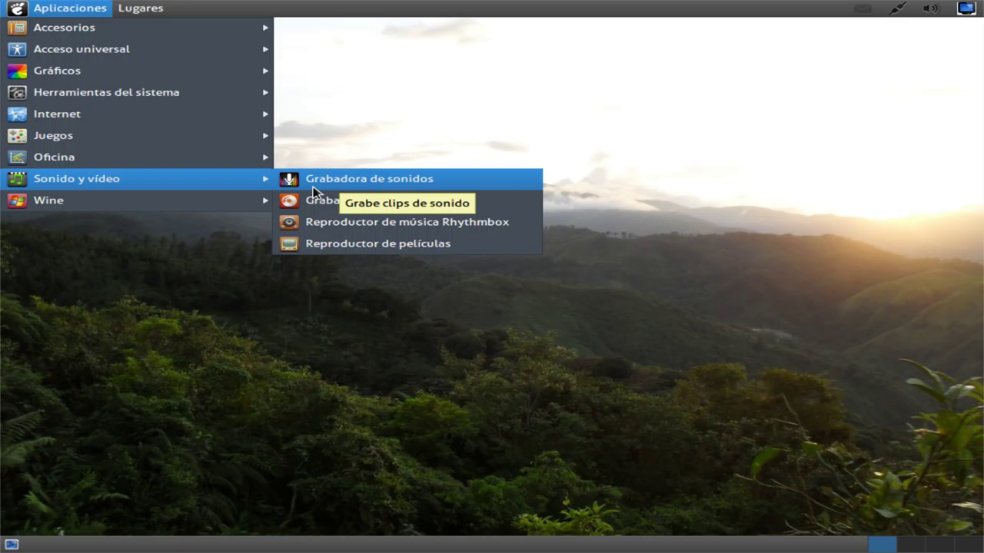
mouse_move(76, 199)
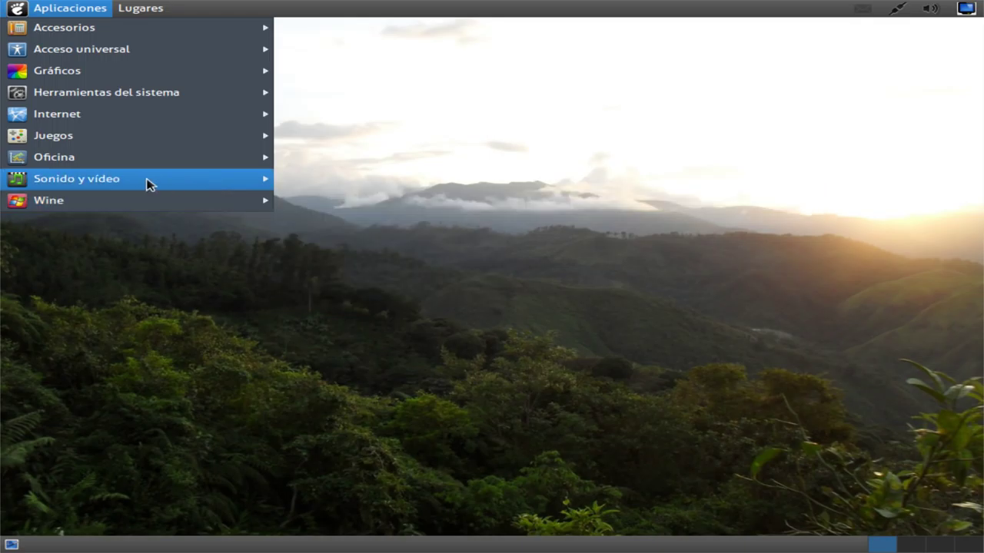
mouse_move(127, 145)
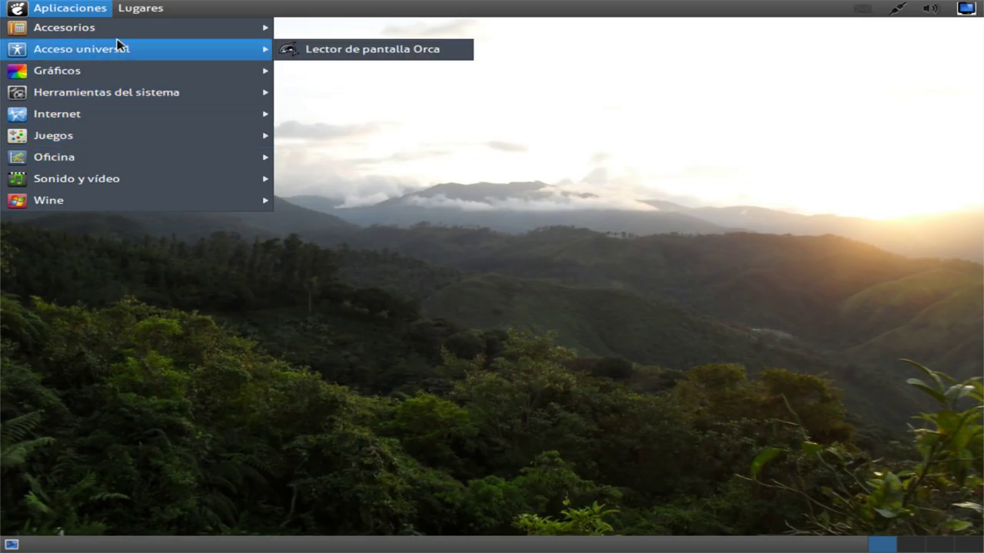
Step: Launch the Terminal from the Accesorios applications
mouse_move(125, 28)
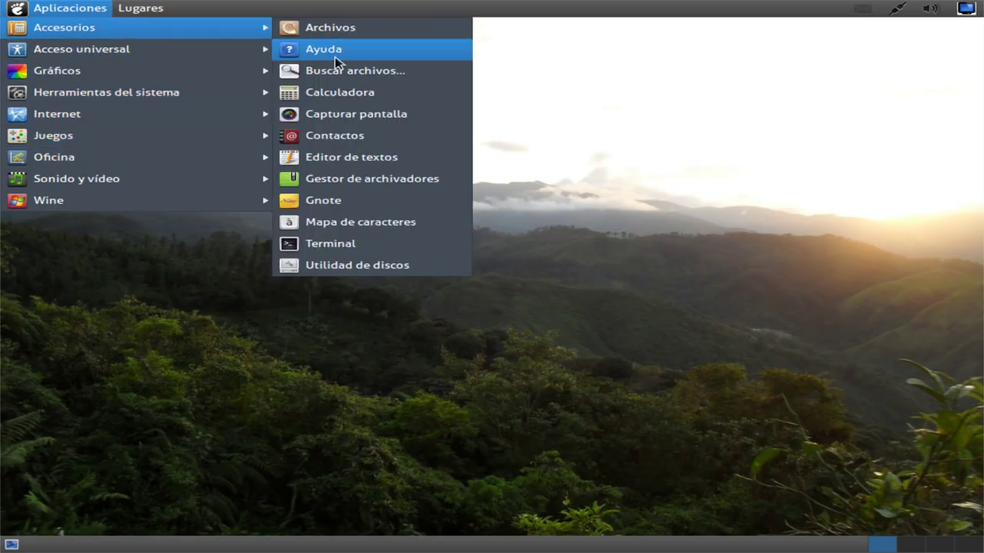
left_click(371, 245)
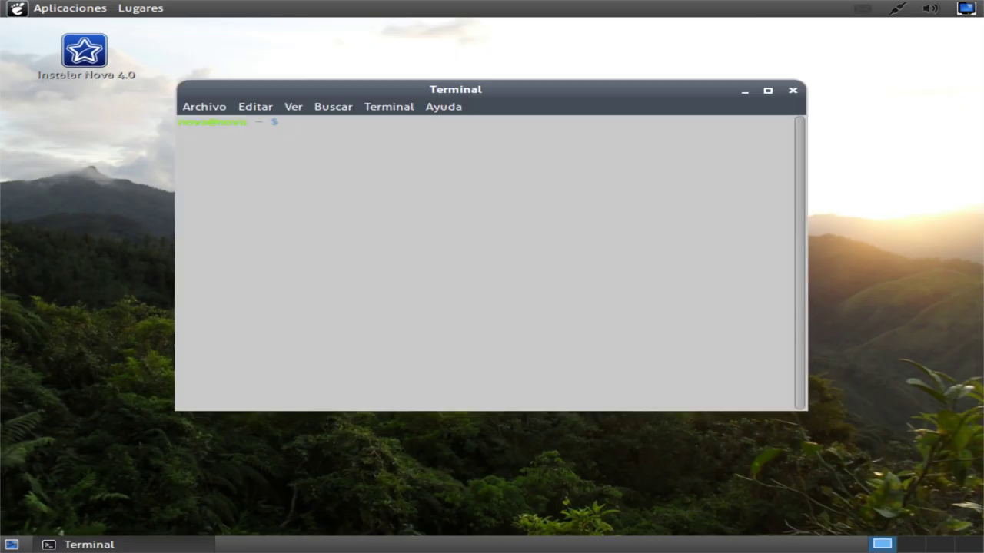
type("¿")
Step: Open the preferences of the terminal's Predeterminado profile
left_click(207, 109)
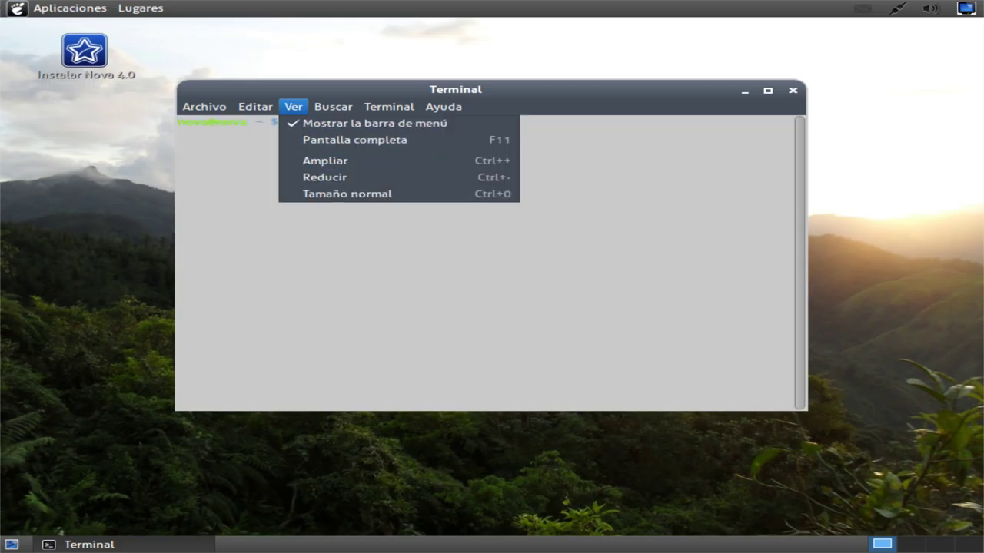
mouse_move(259, 106)
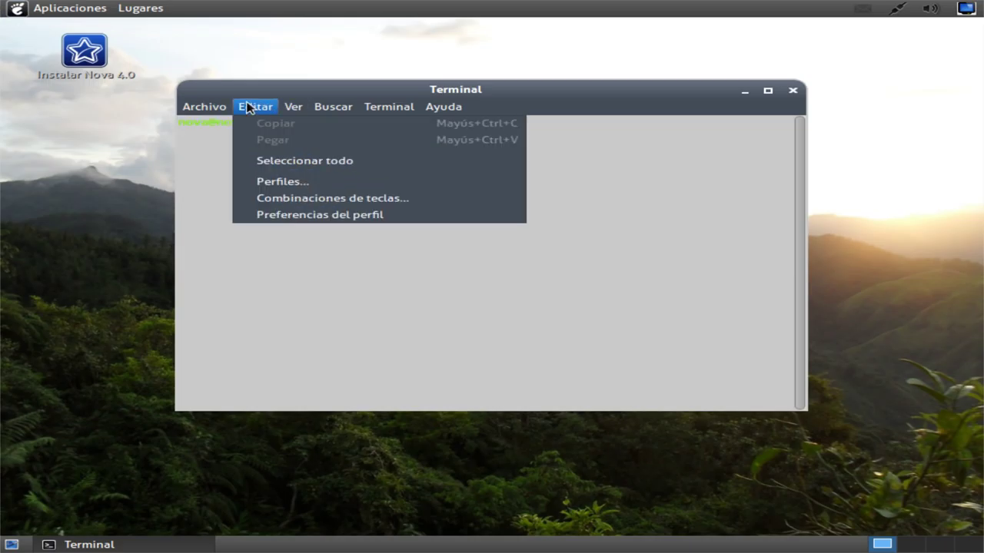
left_click(301, 215)
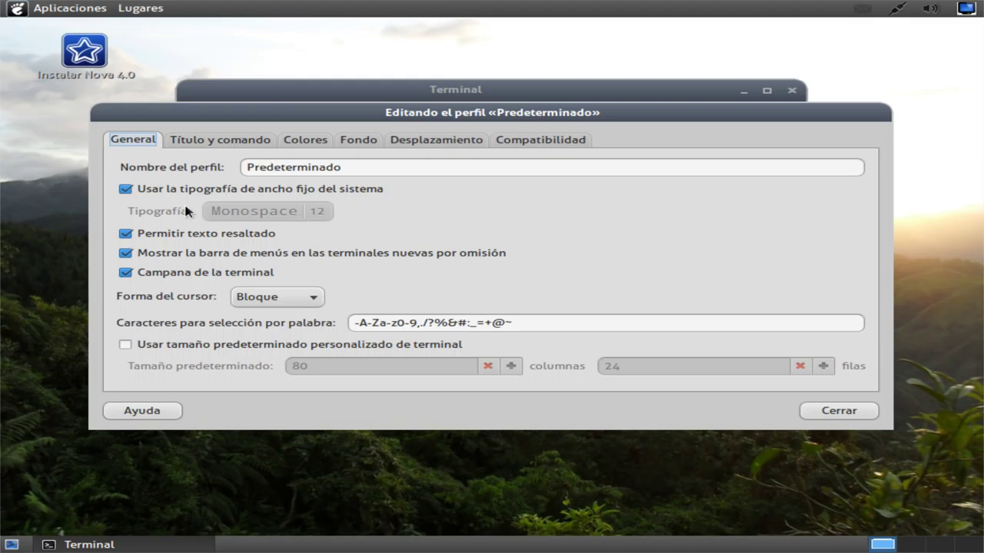
Step: Disable the system fixed-width font for the Predeterminado profile, set its font to Monospace 15, and close the profile preferences
left_click(165, 190)
left_click(274, 210)
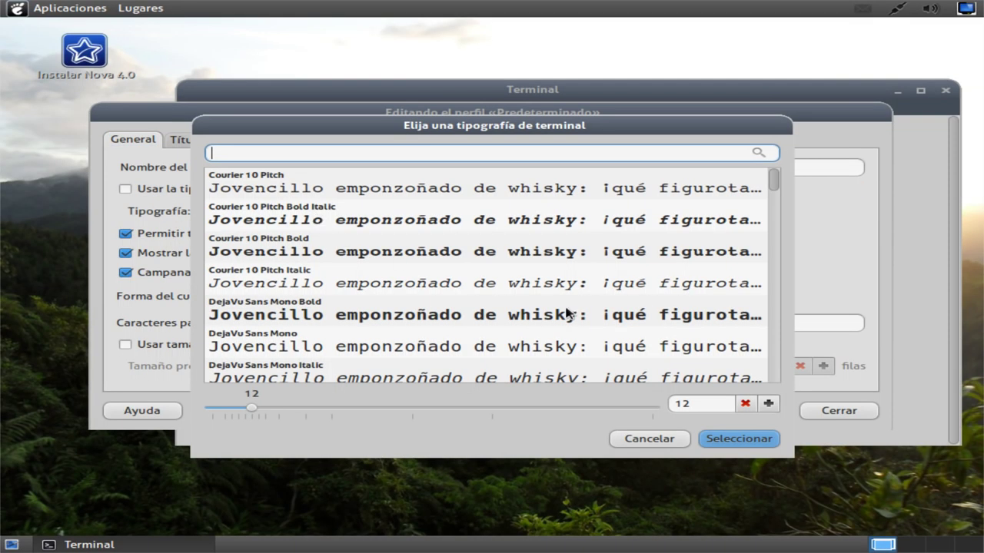
left_click(769, 403)
left_click(769, 404)
left_click(768, 403)
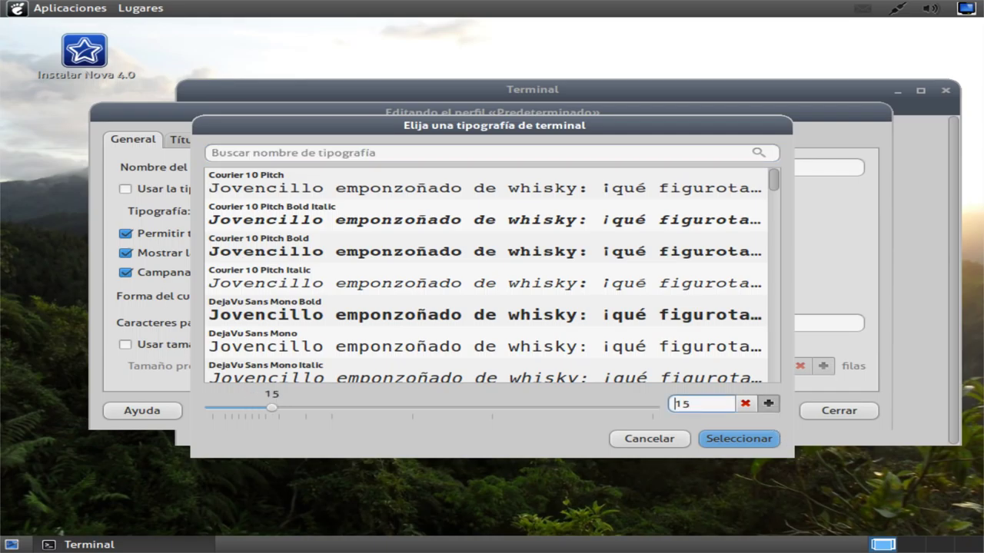
left_click(734, 440)
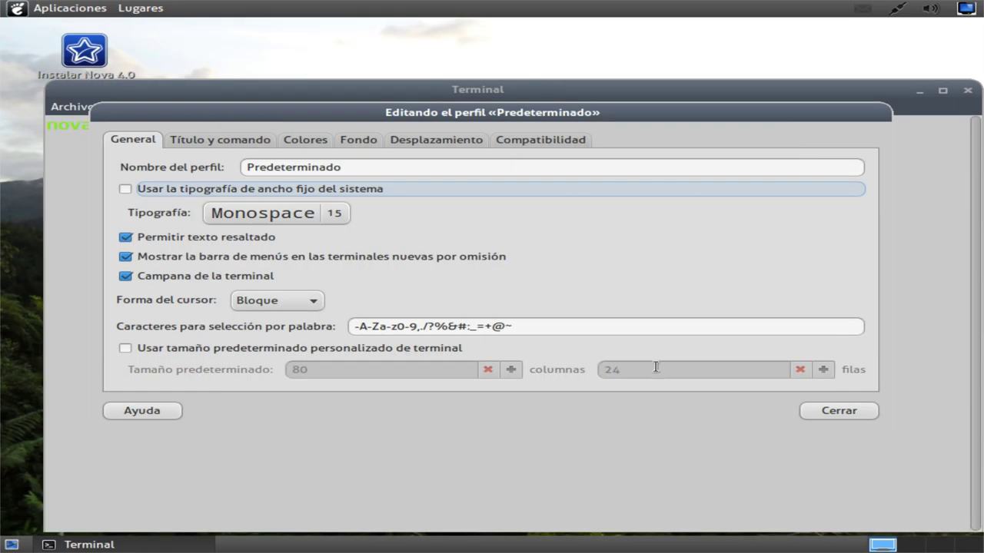
left_click(817, 411)
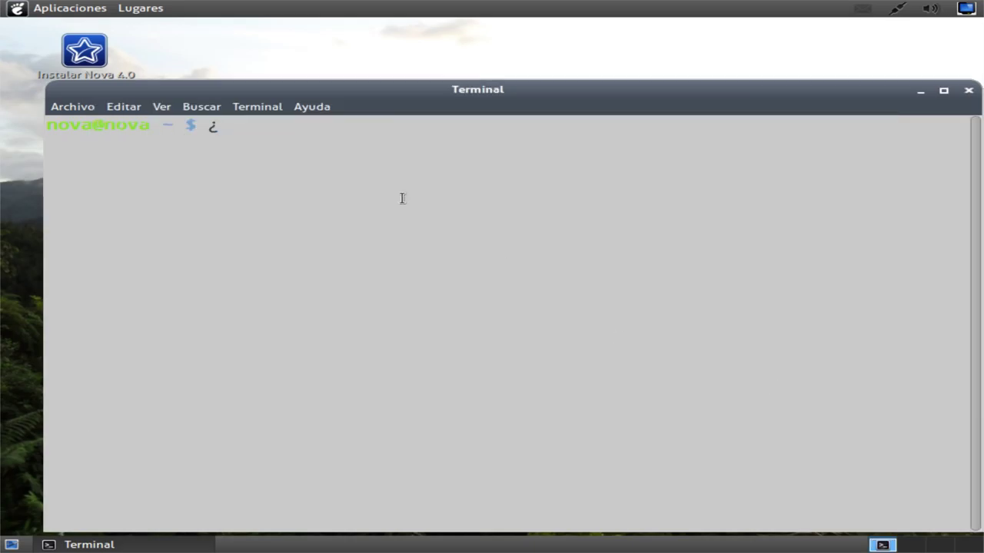
Step: Clear the stray character at the prompt and list the home folder's contents with ls
key("BackSpace")
type("ls")
key("Return")
type("uname 'a")
key("Return")
key("Return")
key("ctrl+c")
Step: Show the complete kernel and system information with uname -a
type("uname ")
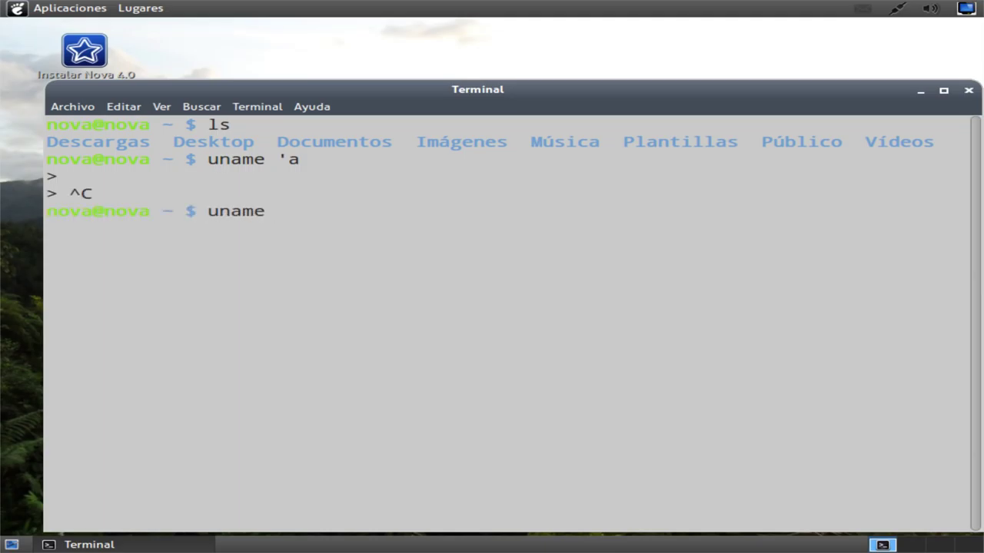
type("-a")
key("Return")
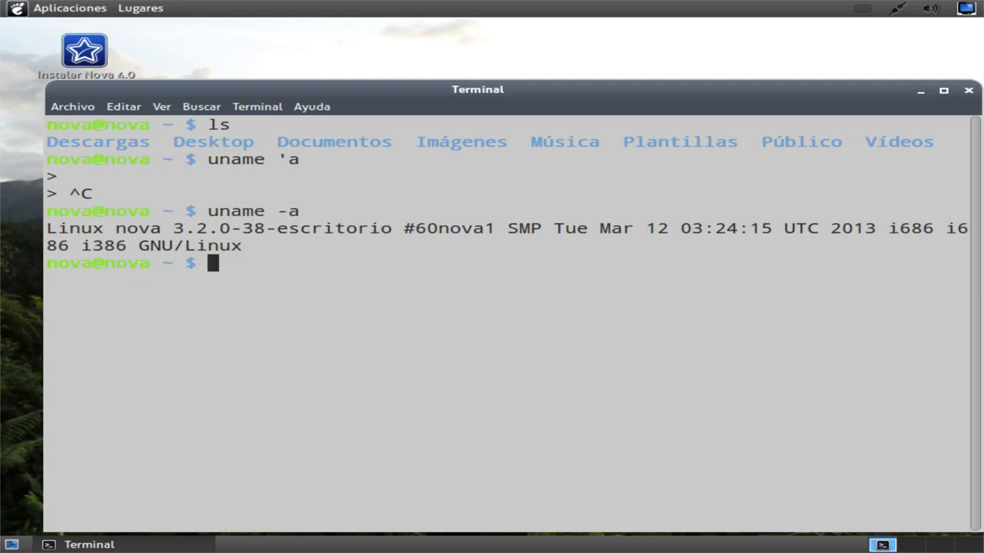
Step: View the terminal's Acerca de information and close it
left_click(312, 108)
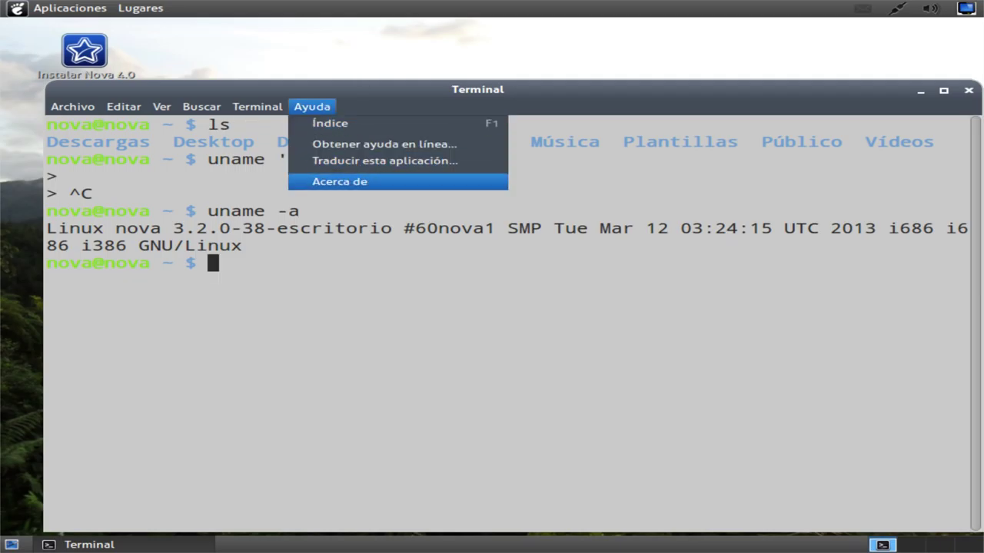
left_click(360, 184)
left_click(654, 408)
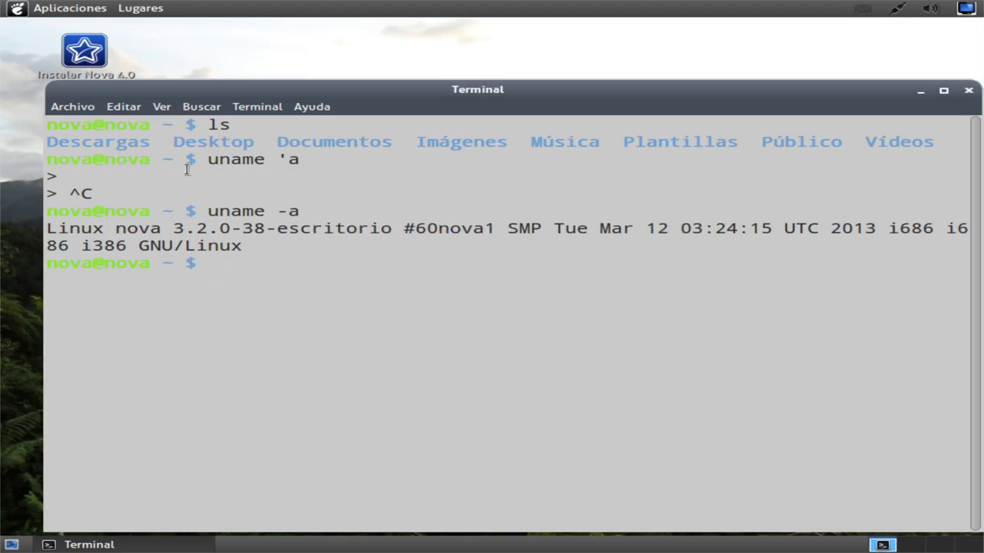
triple_click(143, 143)
left_click(160, 118)
triple_click(191, 212)
left_click(191, 215)
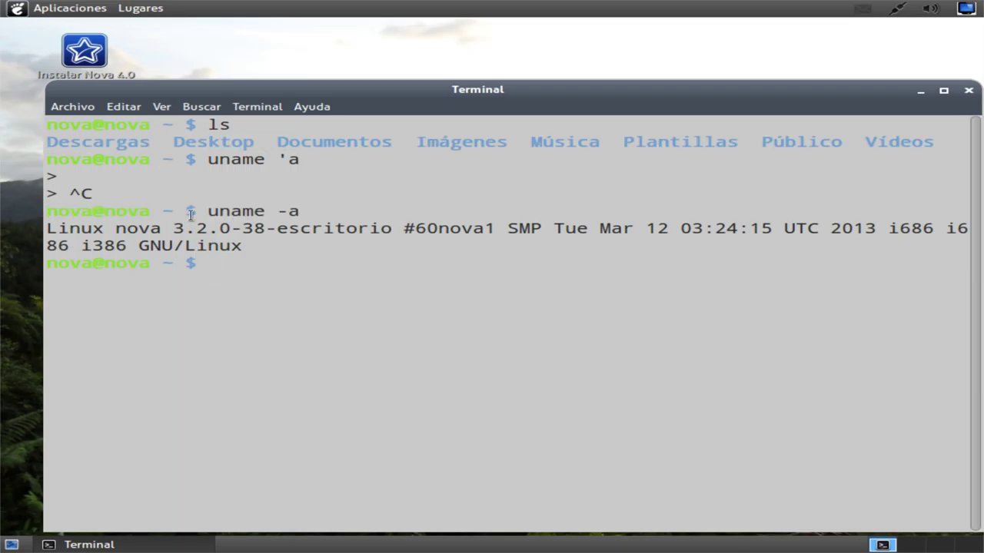
left_click(164, 107)
left_click(260, 282)
Step: List the contents of the /etc directory with ls /etc and look through the whole listing
type("ls -e")
key("BackSpace")
key("BackSpace")
type("/etc")
key("Return")
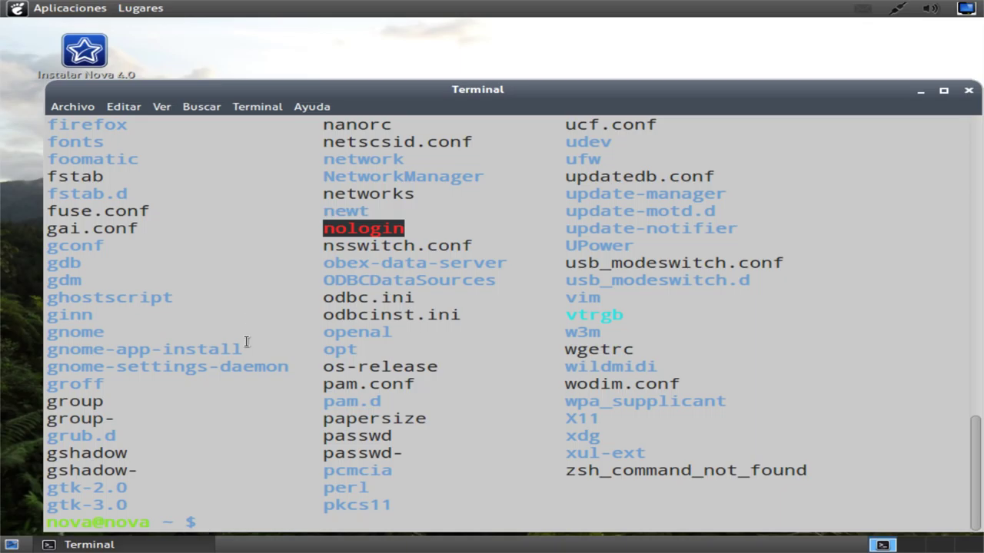
scroll(242, 348, "up", 6)
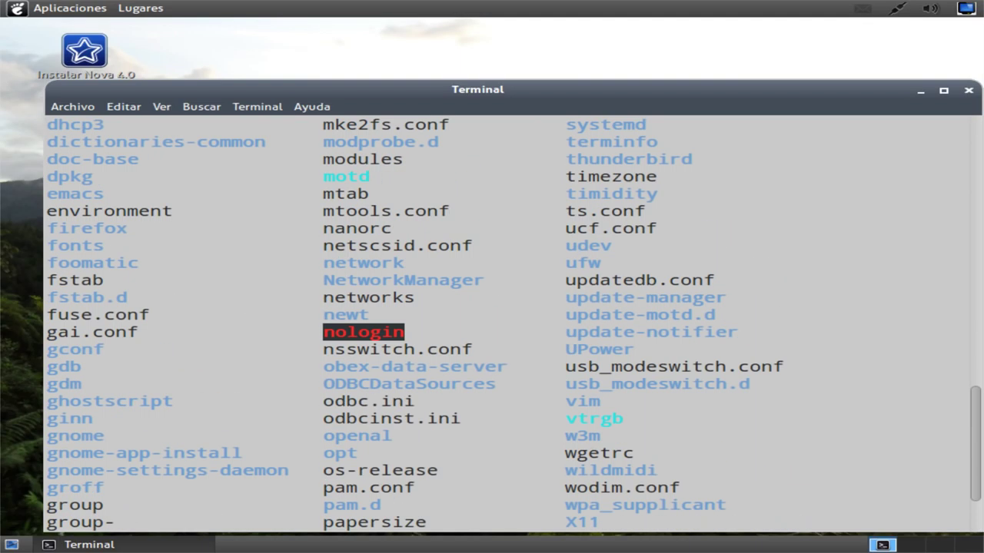
scroll(242, 347, "up", 9)
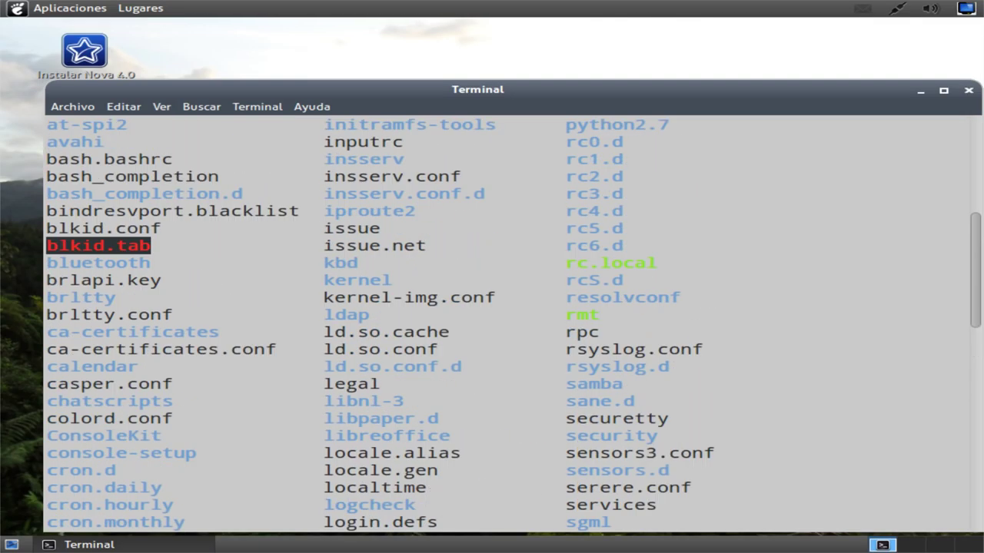
scroll(508, 323, "up", 6)
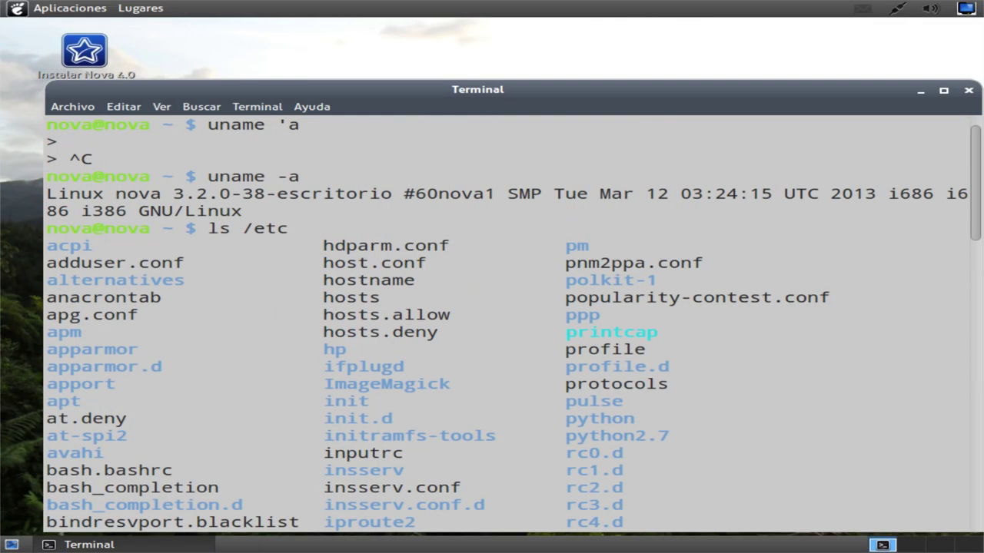
scroll(507, 323, "down", 15)
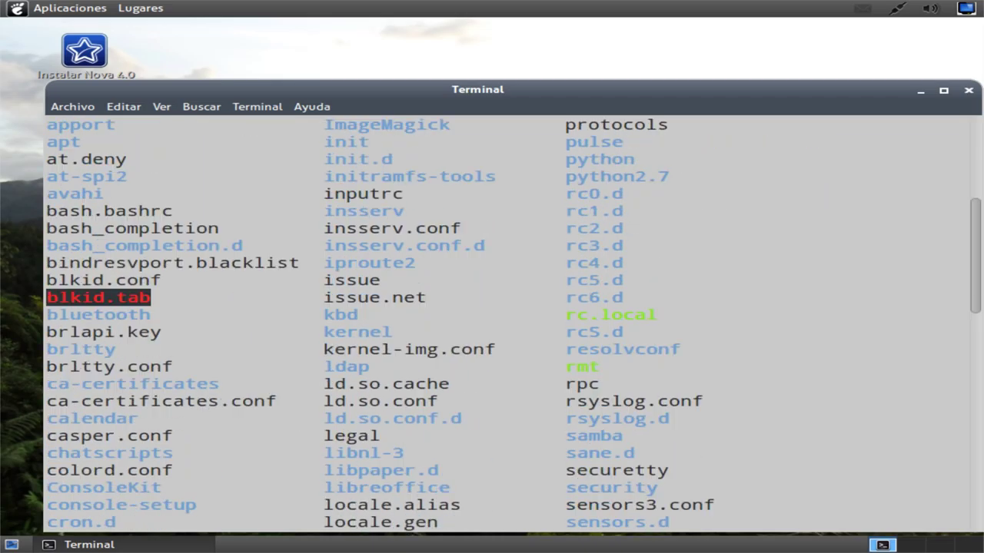
scroll(507, 323, "down", 5)
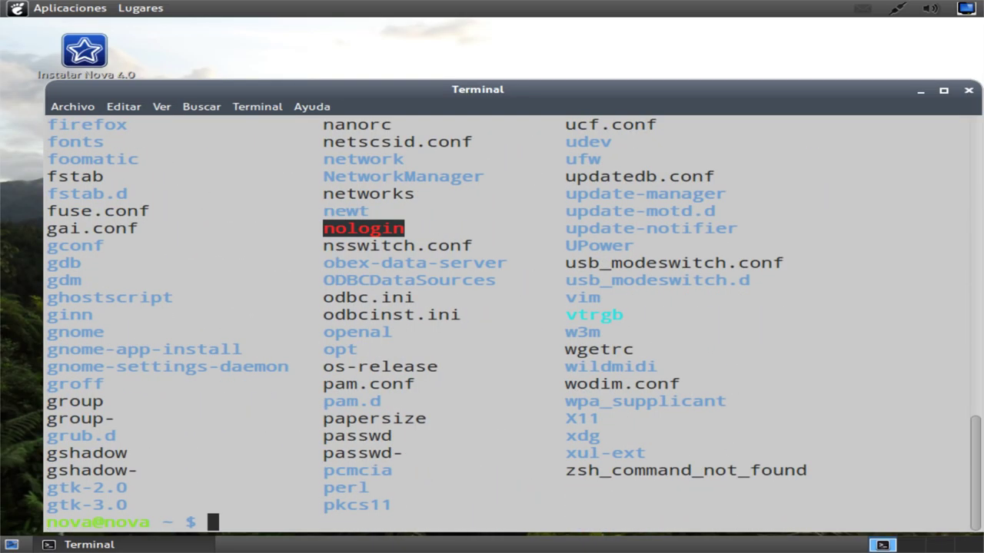
Step: Display the tree of running processes with pstree and look through it
type("pstree")
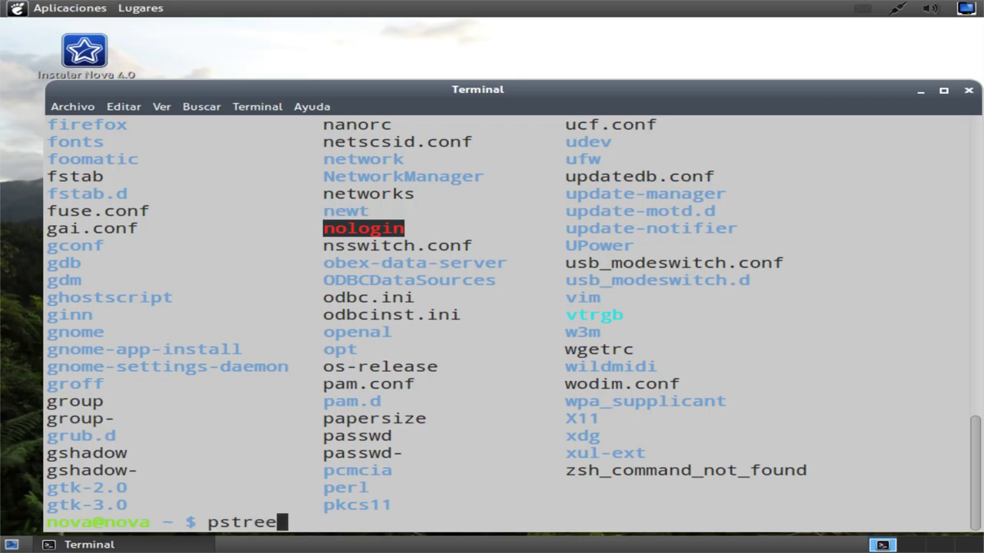
key("Return")
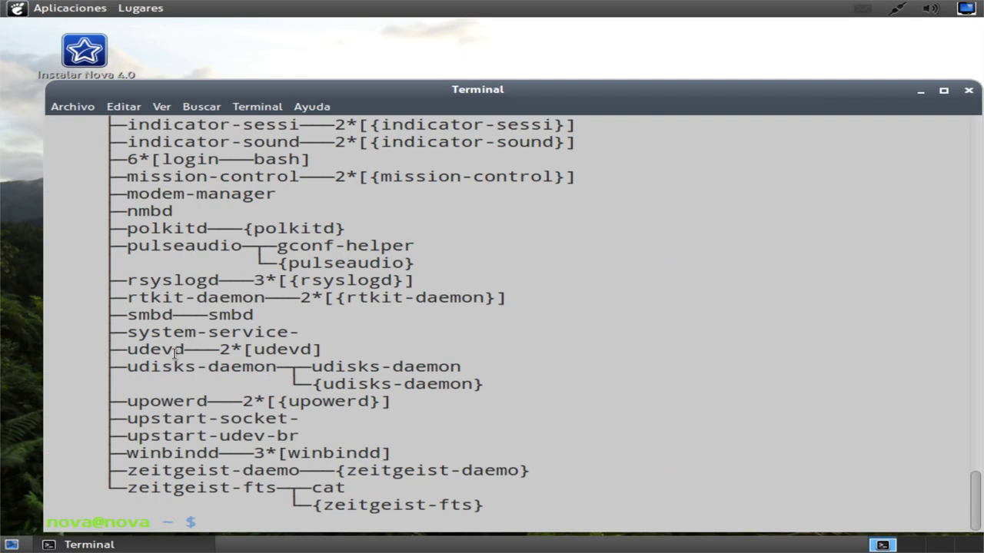
scroll(507, 323, "up", 8)
scroll(507, 323, "up", 9)
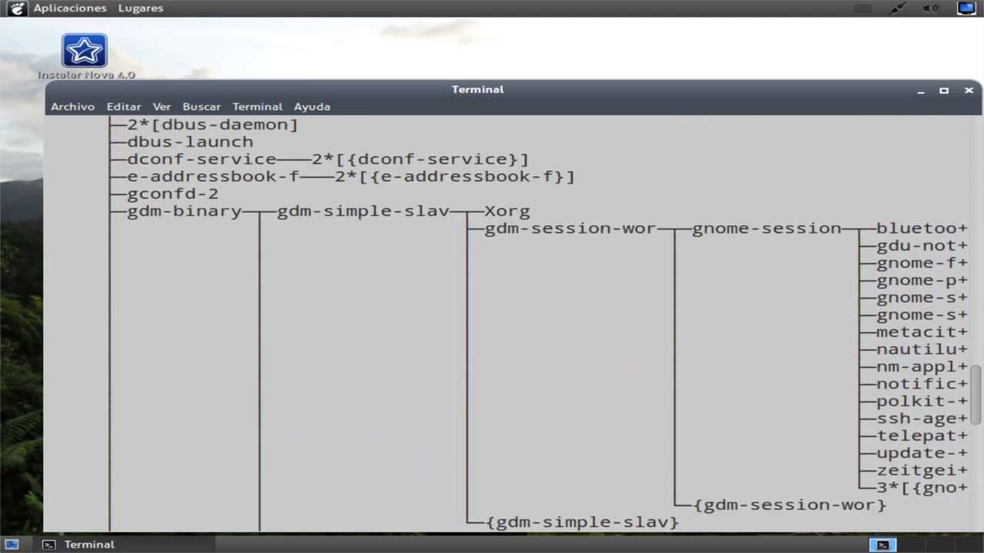
scroll(507, 323, "down", 20)
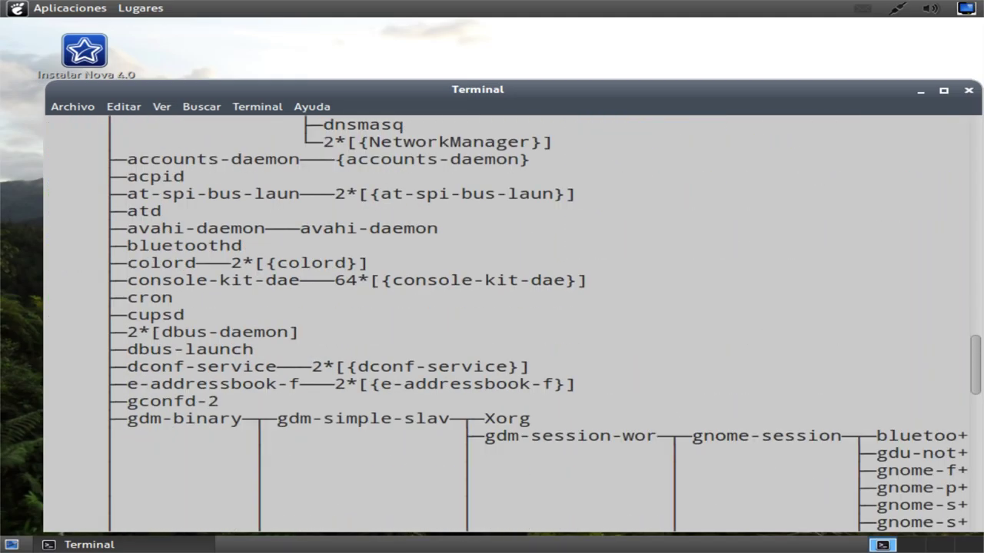
scroll(508, 323, "down", 4)
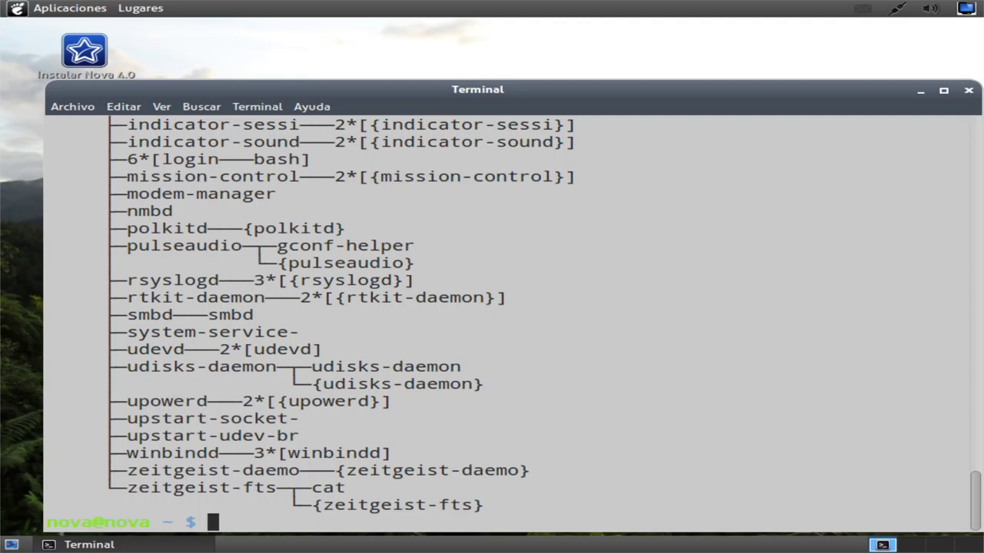
Step: Switch to a root shell with sudo su - and start the aptitude package manager from it
type("sudo su -")
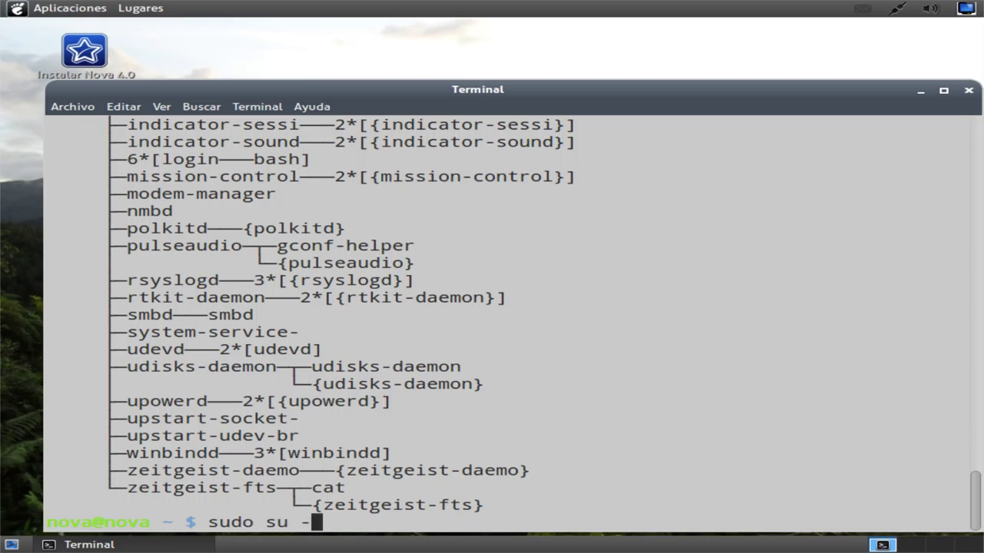
key("Return")
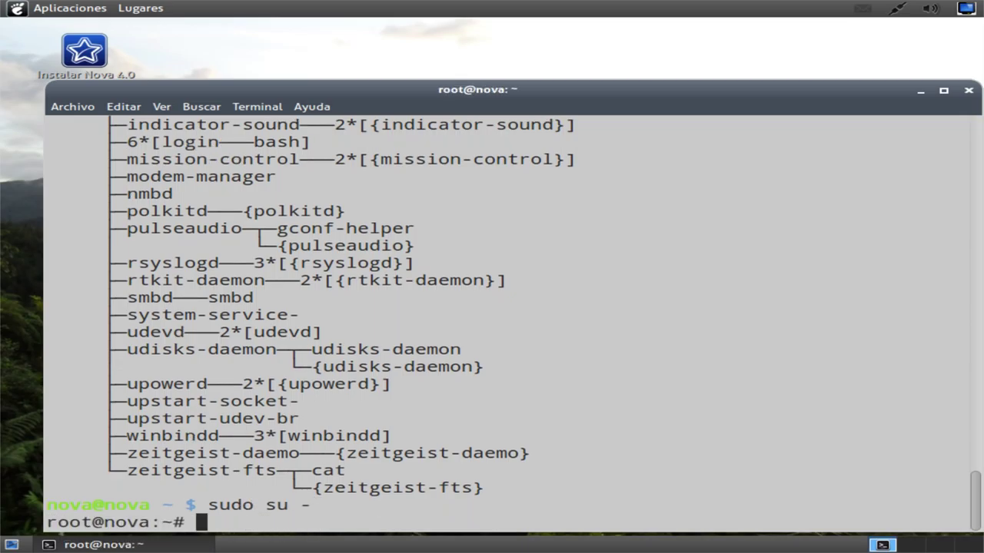
type("ap")
key("Tab")
key("Tab")
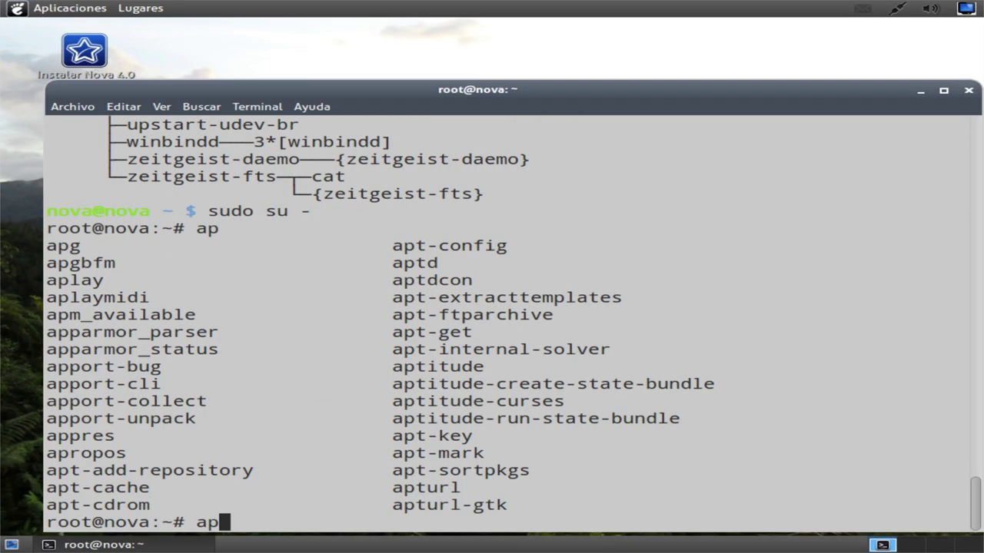
type("t")
key("Tab")
key("Tab")
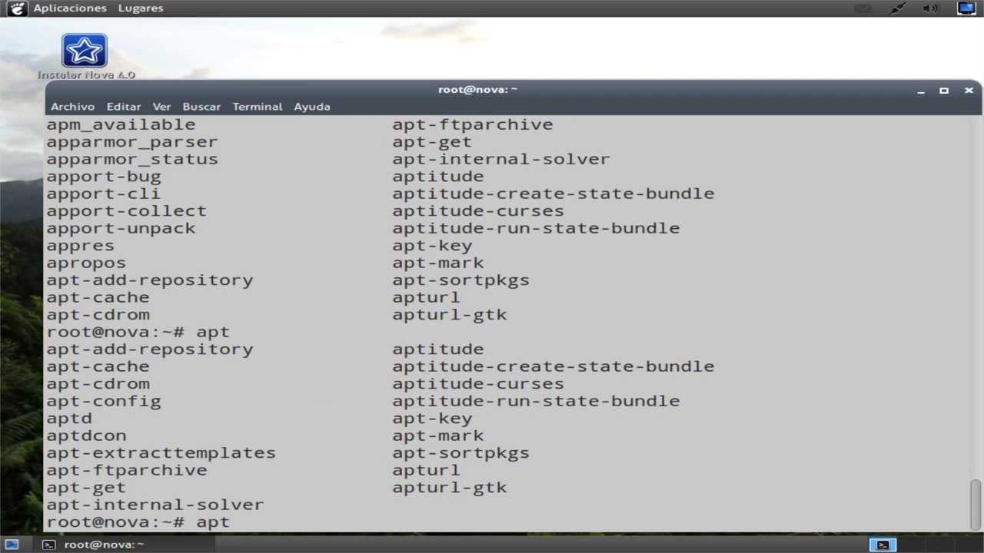
type("itude")
key("Return")
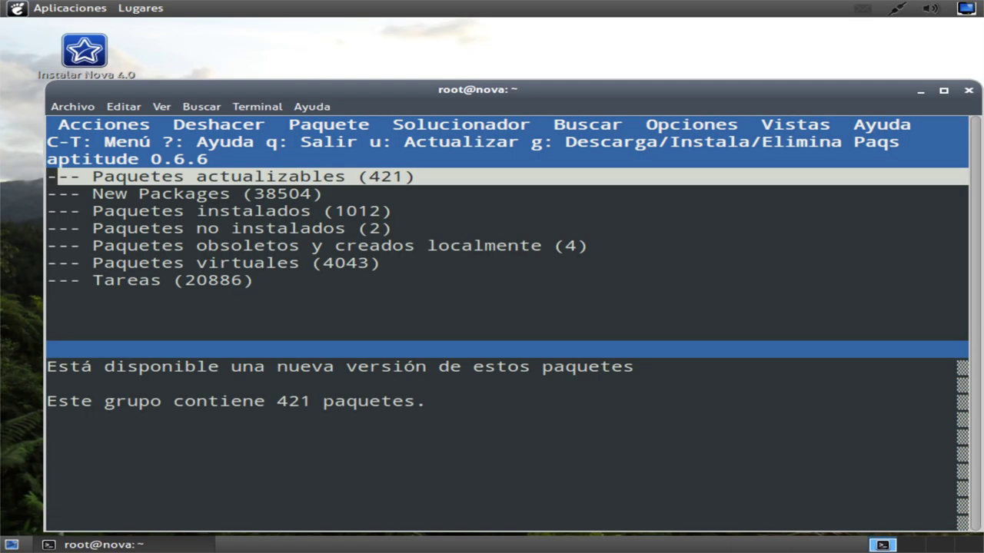
Step: Expand Paquetes actualizables, its admin group and the main section inside it
key("Return")
key("Down")
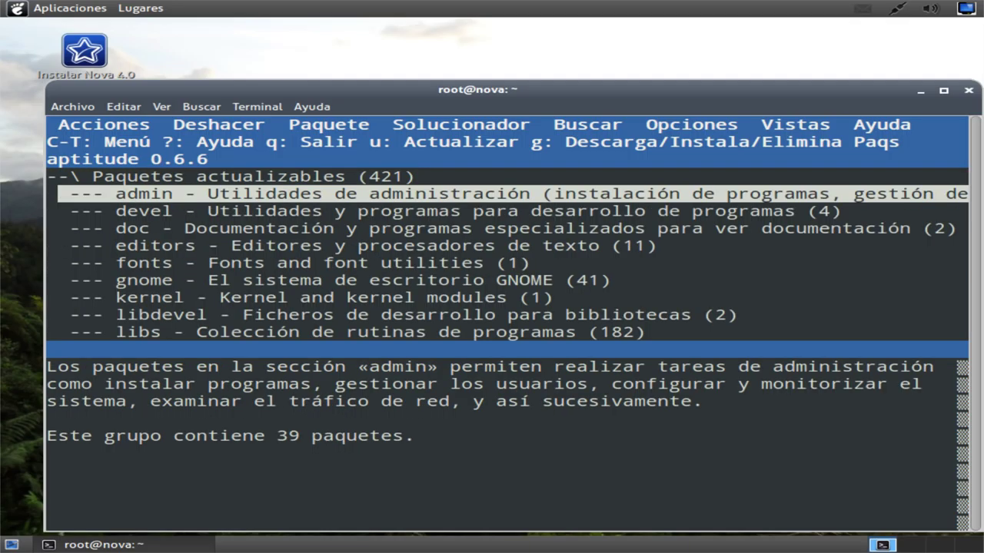
key("Return")
key("Down")
key("Return")
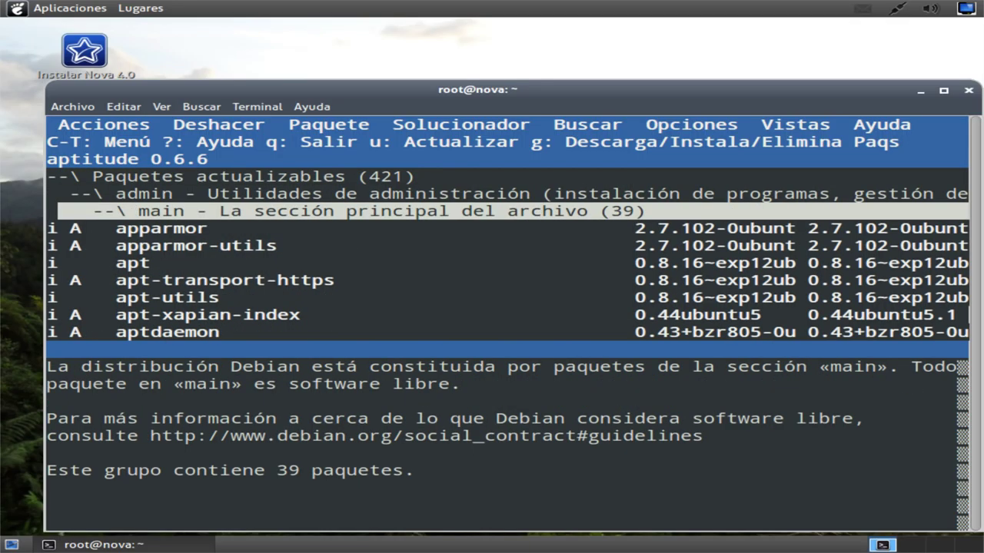
Step: Examine the upgradable packages in the admin group's main section, from apparmor down to usb-creator-gtk
key("Down")
key("Down")
key("Down")
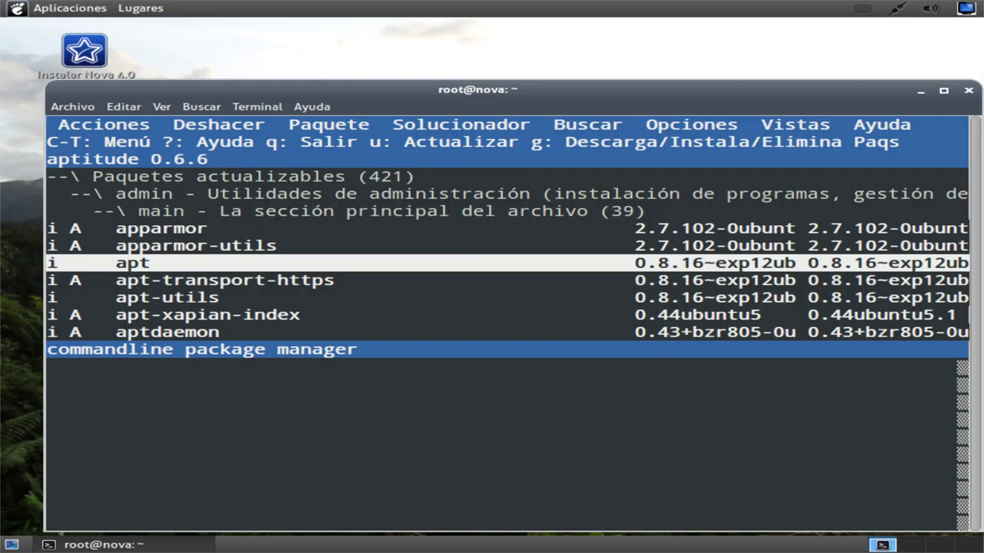
key("Down")
key("Down")
key("Down")
key("Down")
key("Down")
key("Down")
key("Down")
key("Down")
key("Down")
key("Down")
key("Down")
key("Down")
key("Down")
key("Down")
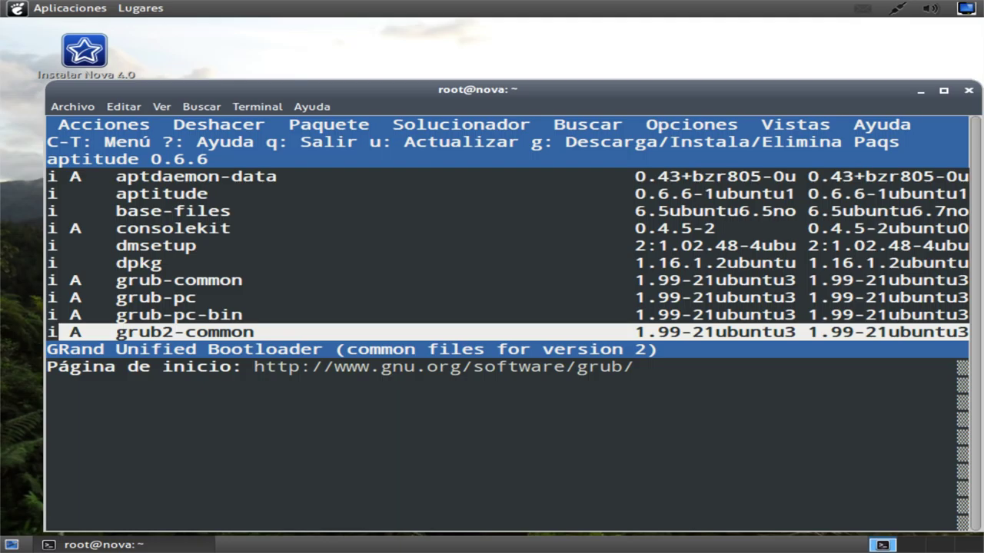
key("Down")
key("Down")
key("Down")
key("Down")
key("Down")
key("Down")
key("Down")
key("Down")
key("Down")
key("Down")
key("Down")
key("Down")
key("Down")
key("Down")
key("Down")
key("Down")
key("Down")
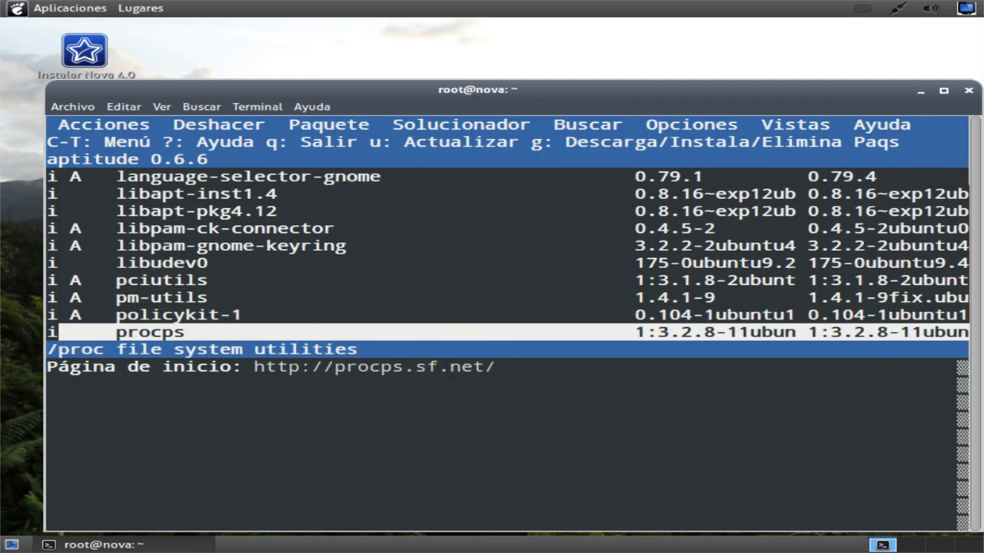
key("Down")
key("Down")
key("Down")
key("Down")
key("Down")
key("Down")
key("Down")
key("Down")
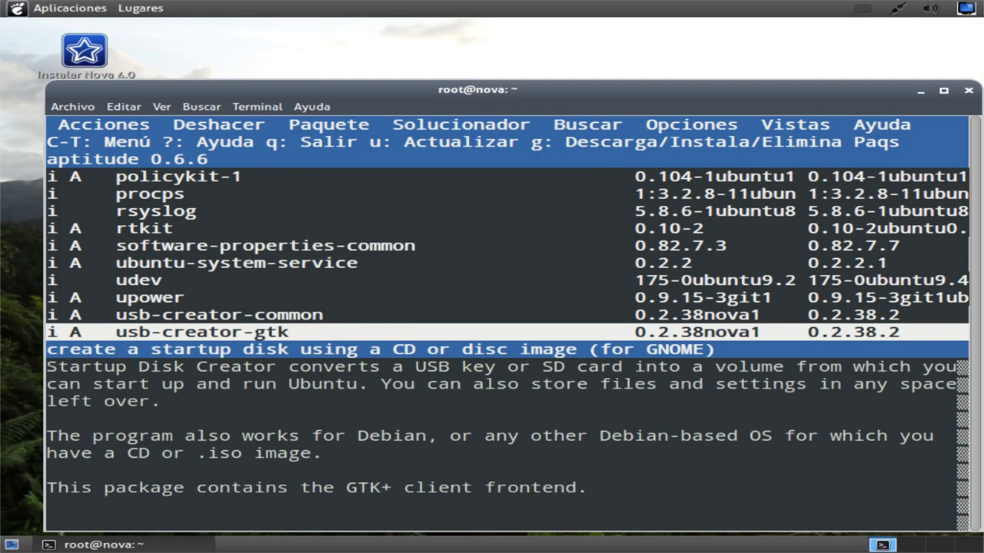
Step: Expand the editors group of the upgradable packages and its main section
key("Down")
key("Down")
key("Up")
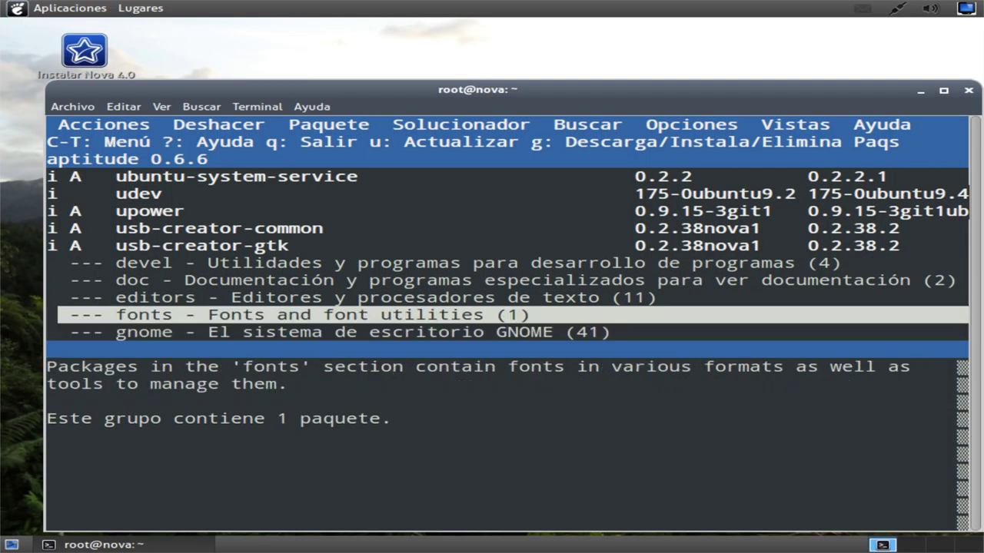
key("Up")
key("Return")
key("Down")
key("Return")
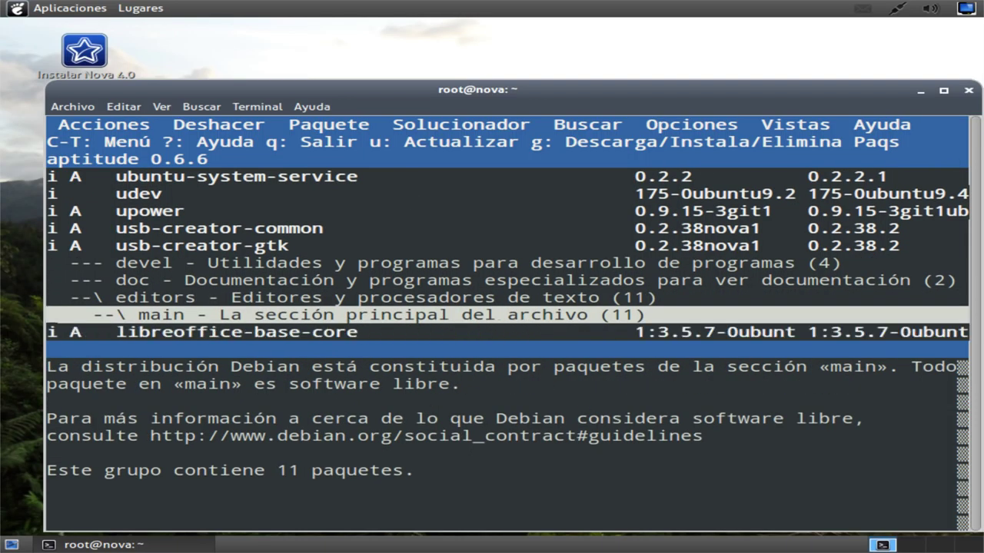
Step: Examine the LibreOffice packages in the editors group and continue down to the gnome group
key("Down")
key("Down")
key("Down")
key("Down")
key("Down")
key("Down")
key("Down")
key("Down")
key("Down")
key("Down")
key("Down")
key("Down")
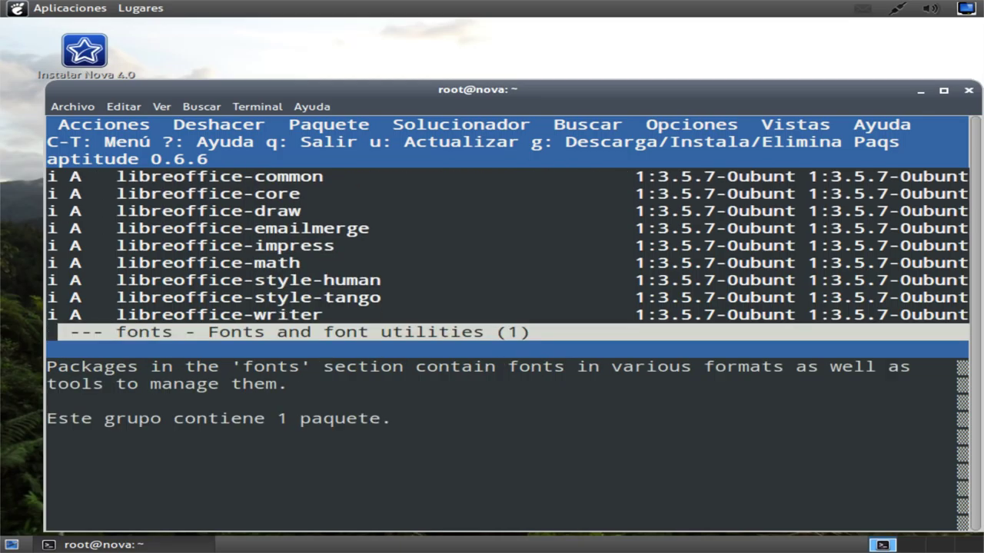
key("Down")
key("Down")
key("Down")
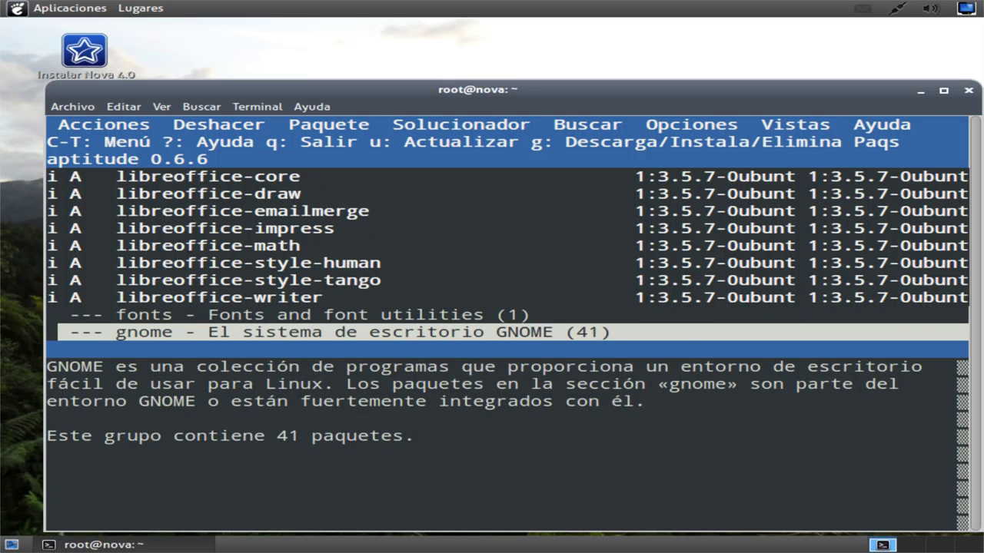
Step: Expand the gnome group of the upgradable packages and its main section
key("Up")
key("Up")
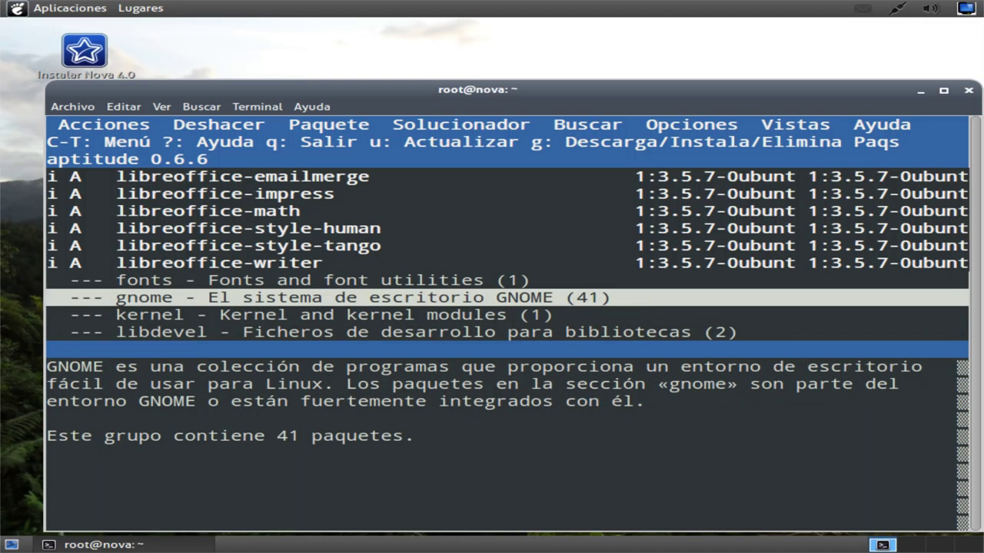
key("Return")
key("Down")
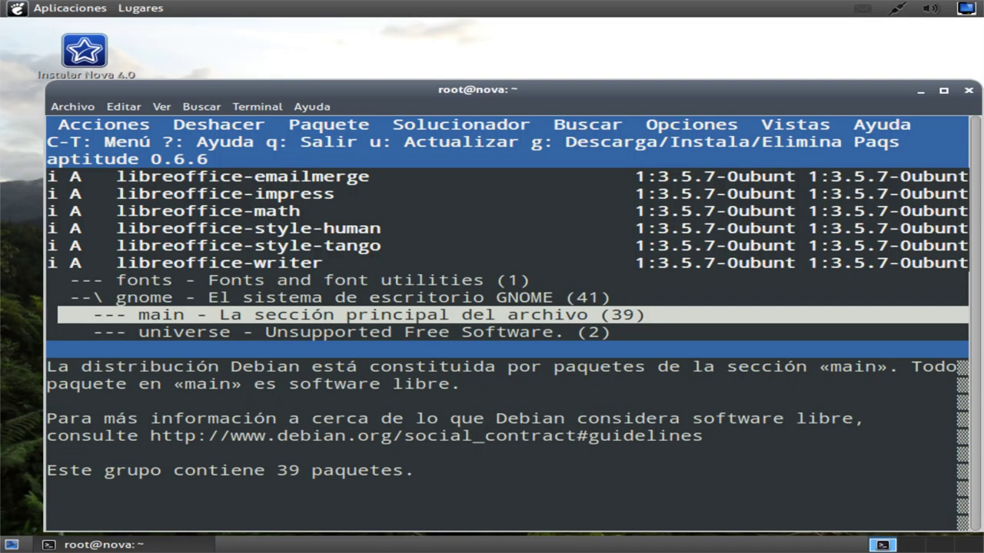
key("Return")
Step: Examine the upgradable packages in the gnome group's main section, from accountsservice down past gnome-settings-daemon
key("Down")
key("Down")
key("Down")
key("Down")
key("Down")
key("Down")
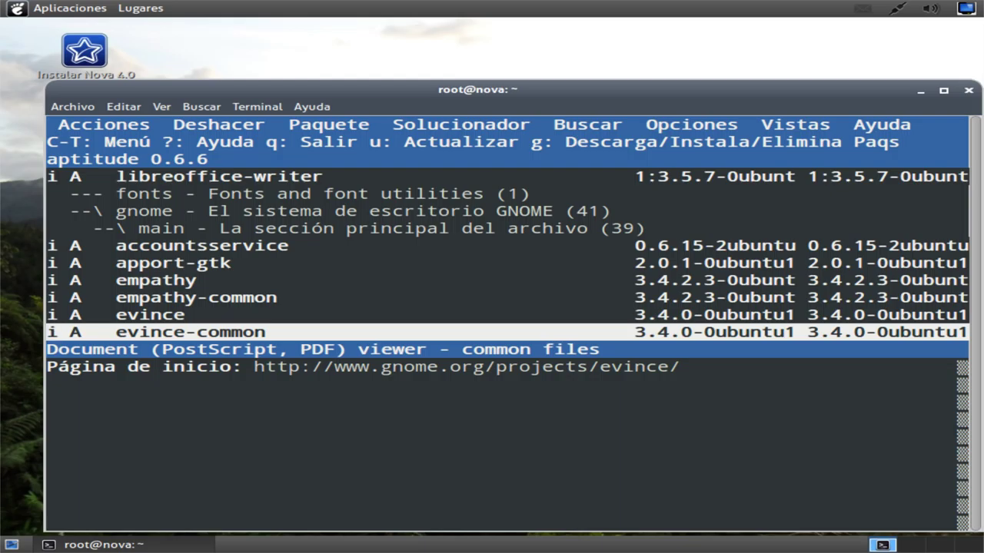
key("Down")
key("Down")
key("Down")
key("Down")
key("Down")
key("Down")
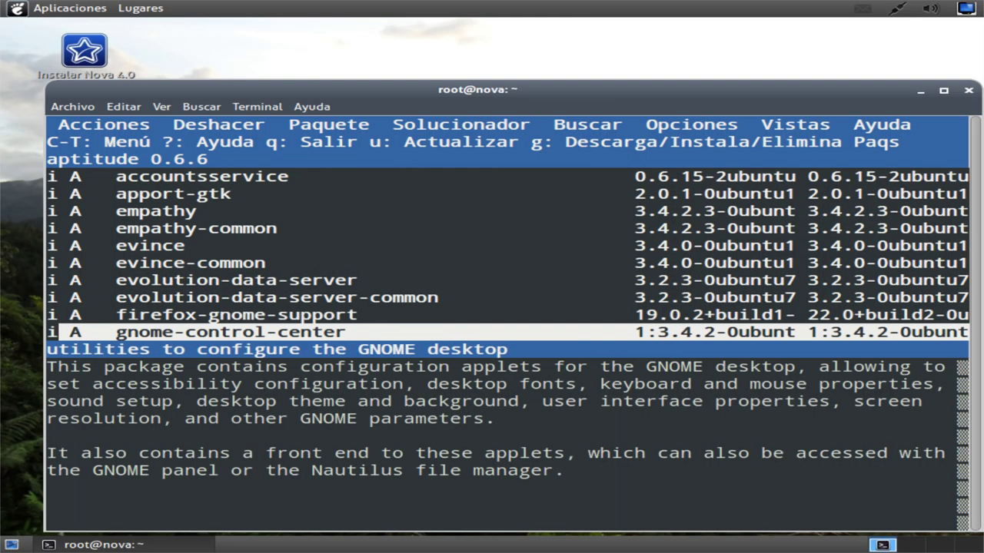
key("Down")
key("Down")
key("Down")
key("Down")
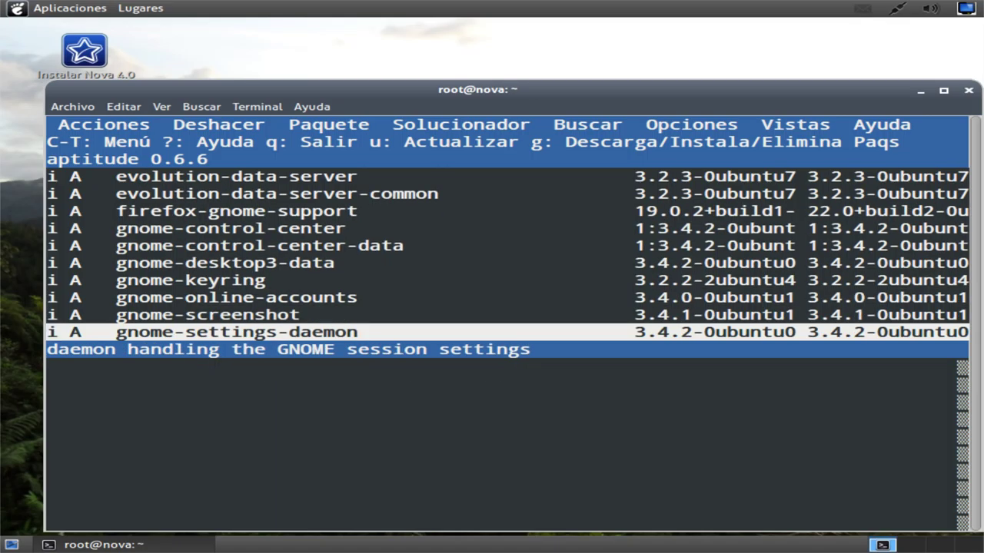
key("Down")
key("Down")
key("Down")
Step: Quit aptitude's package browser and return to the shell prompt
key("q")
key("Left")
key("Return")
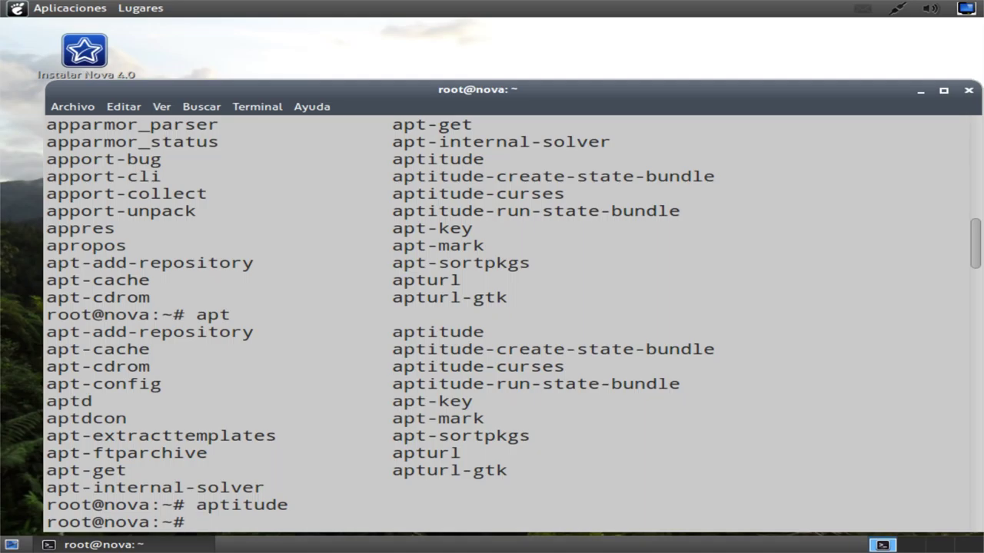
Step: Try to refresh the package lists with aptitude update, and interrupt the command
type("aptitude ")
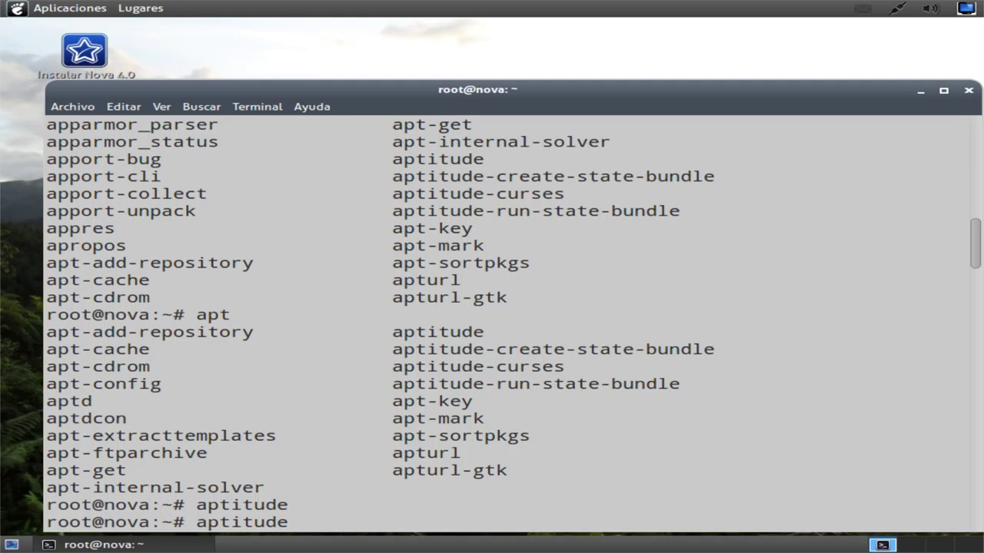
type("update")
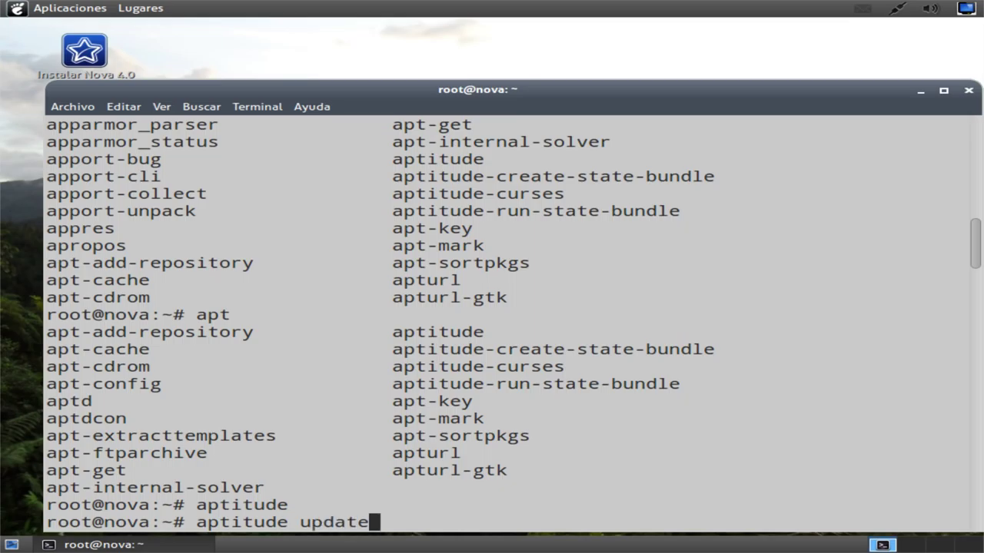
key("Return")
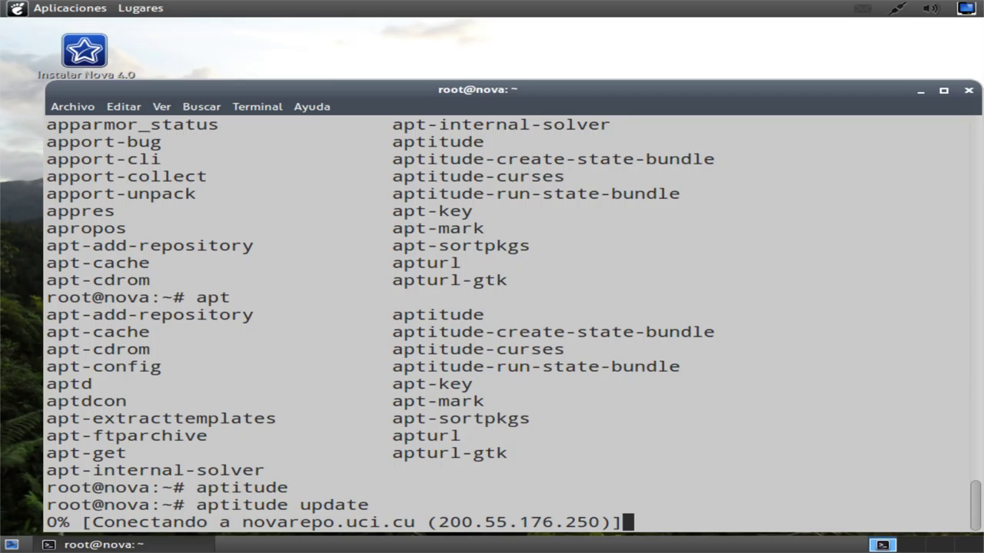
key("ctrl+c")
Step: Display the contents of /etc/apt/sources.list with the cat command
type("cat -e")
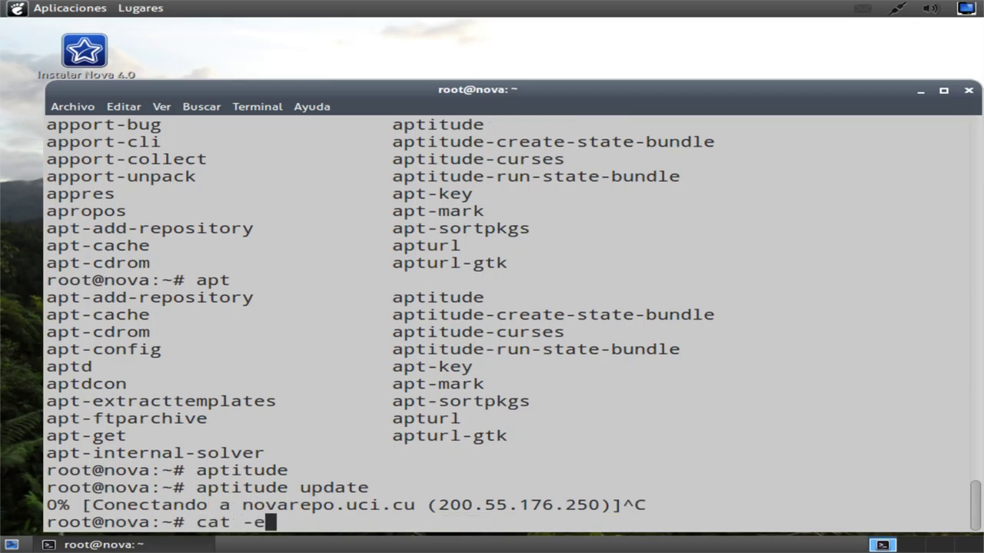
key("BackSpace")
key("BackSpace")
type("/at")
key("BackSpace")
key("BackSpace")
type("etc/ap")
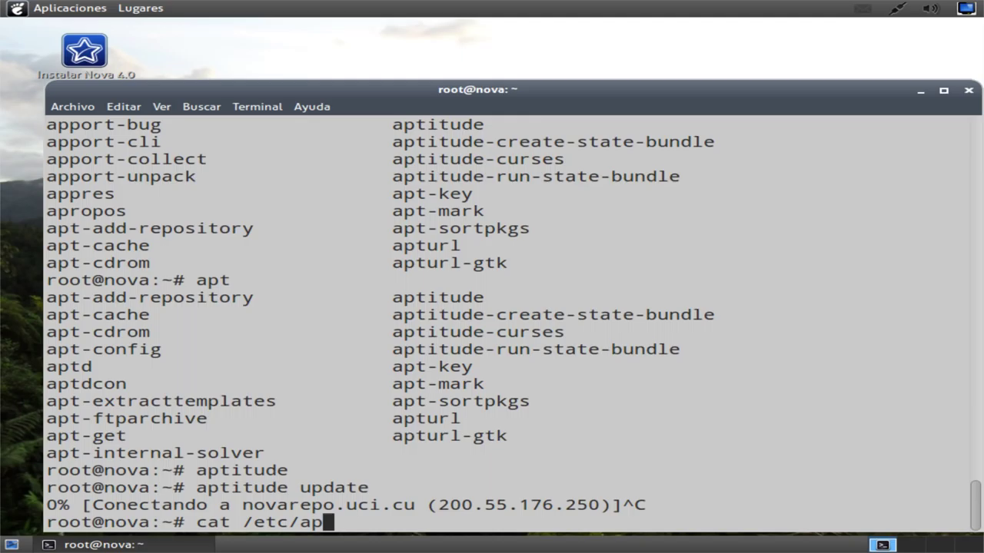
key("Tab")
key("Tab")
type("t/")
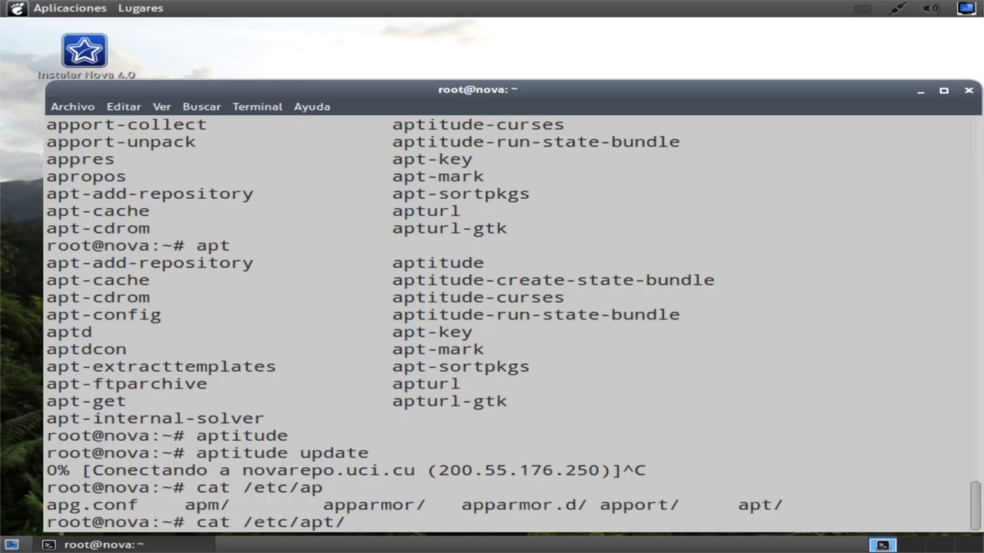
type("sources.list")
key("Tab")
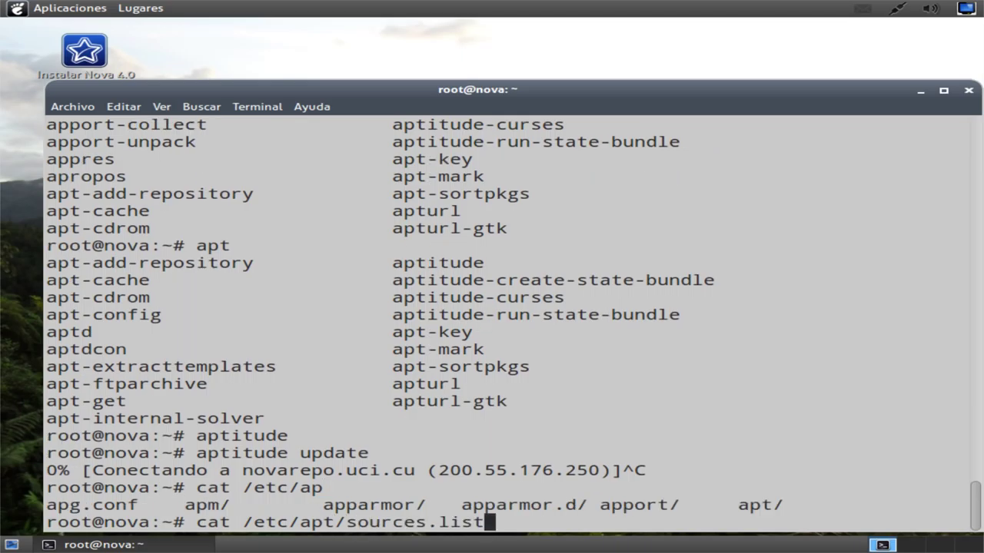
key("Return")
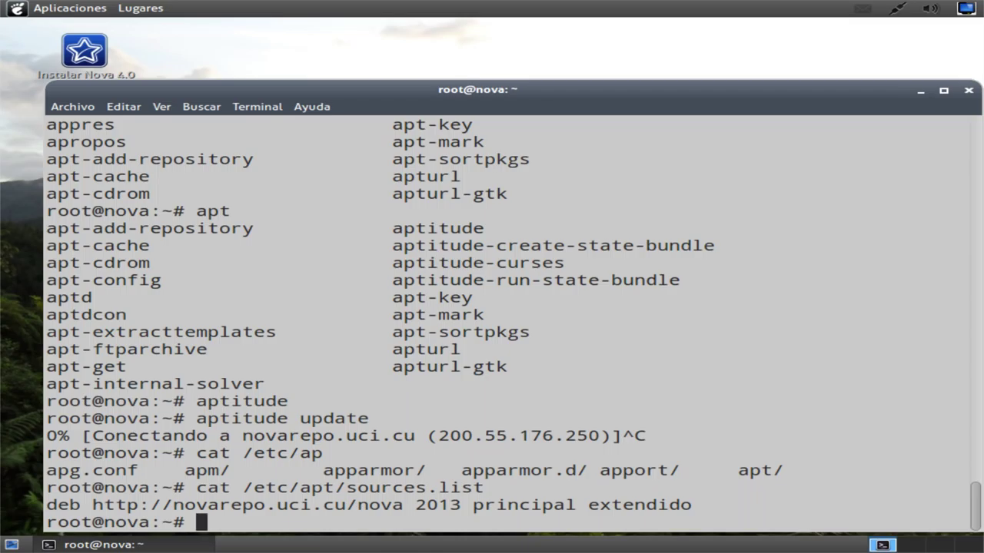
Step: View the running processes with top, and close the terminal window
type("top")
key("Return")
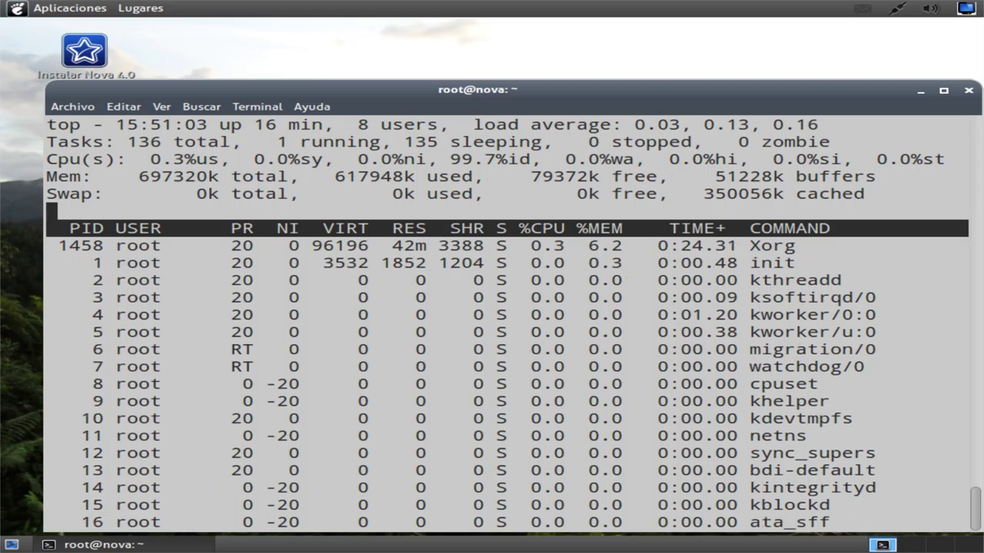
key("q")
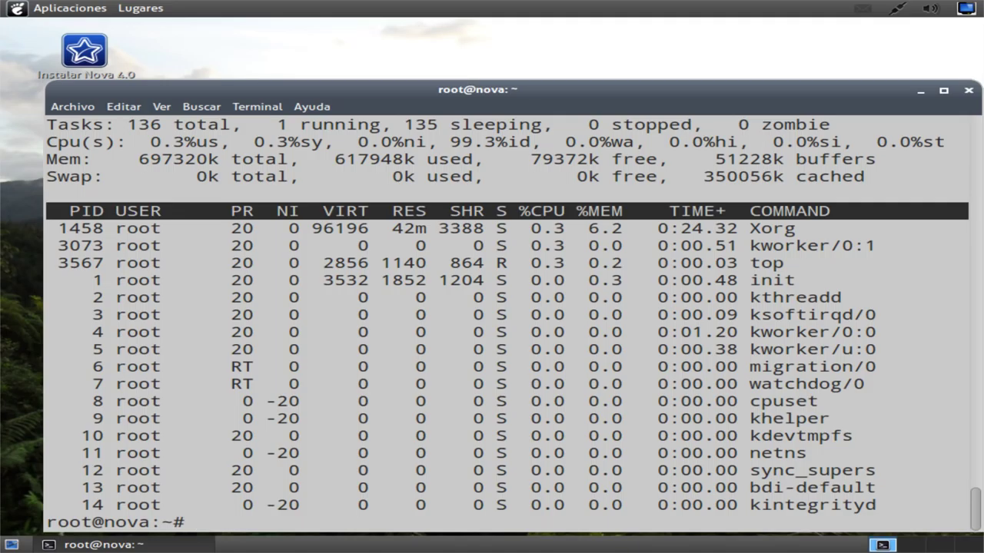
left_click(967, 90)
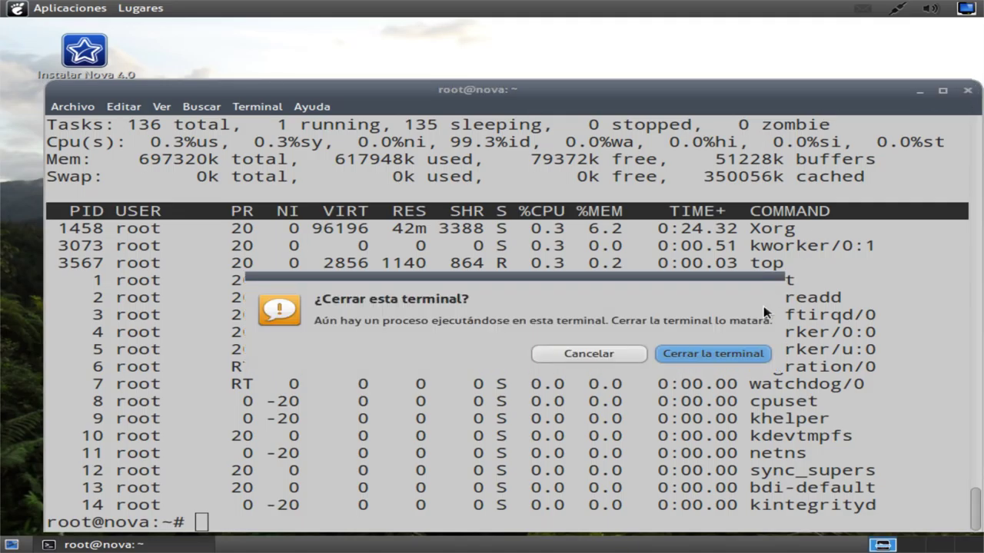
left_click(723, 355)
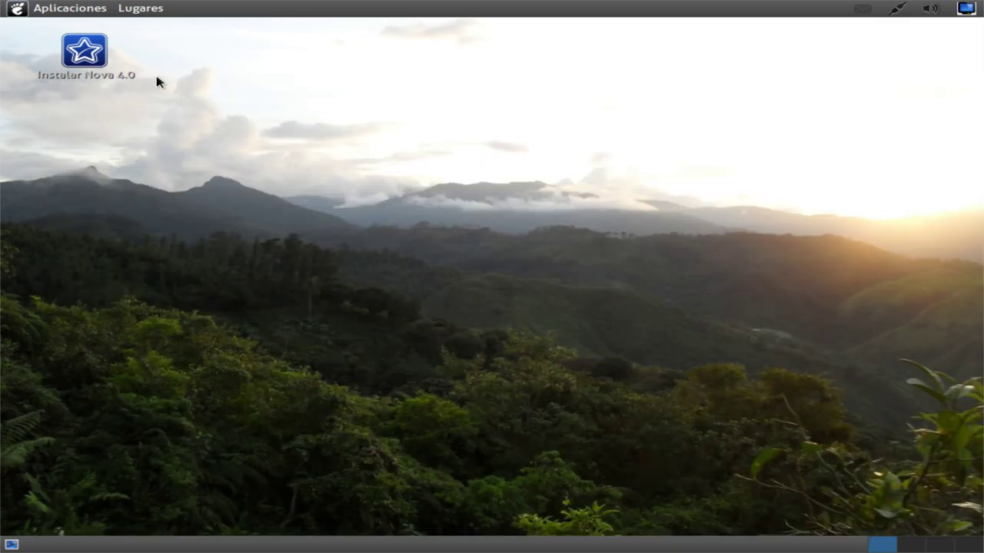
Step: Launch the Nova 4.0 installer from the desktop, try to advance past its welcome page, and exit it
left_click(80, 68)
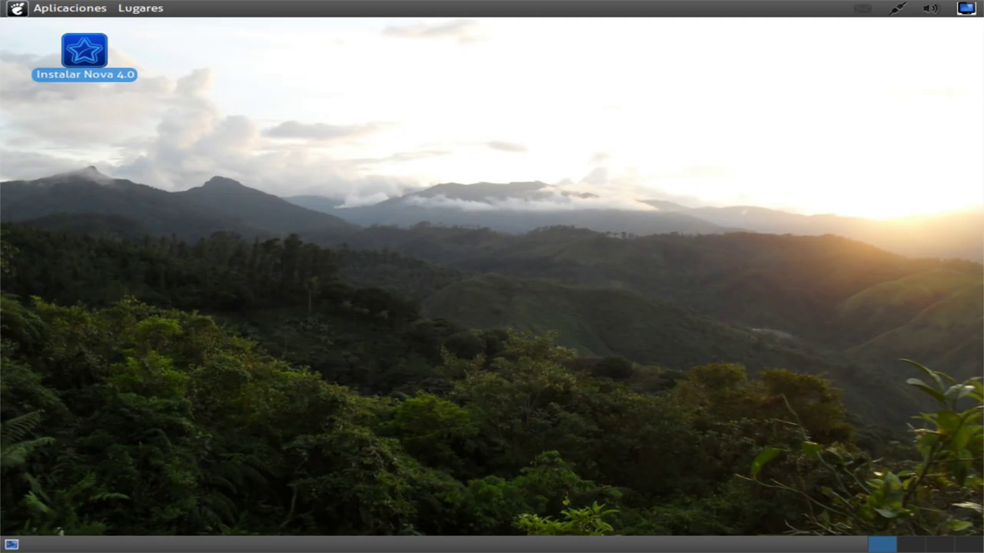
right_click(102, 74)
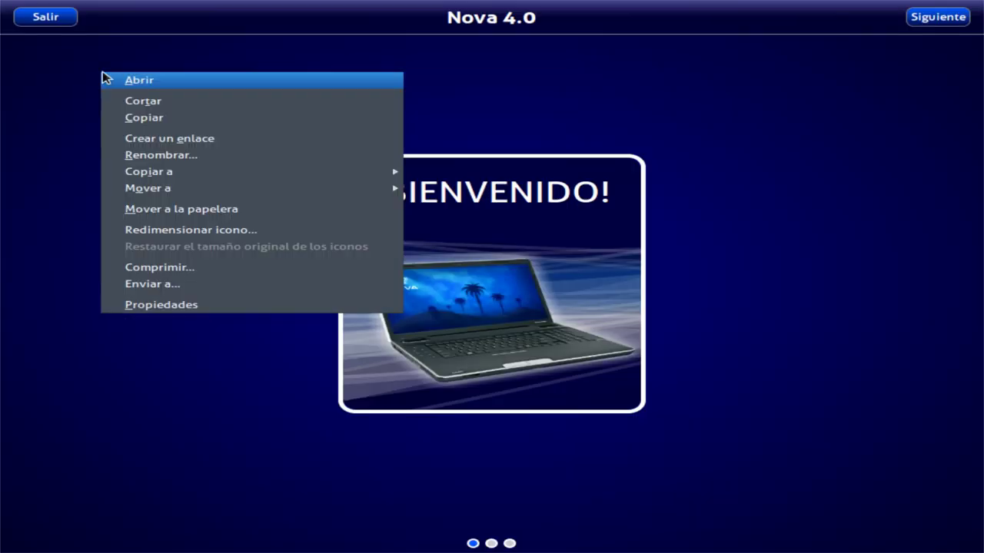
left_click(608, 140)
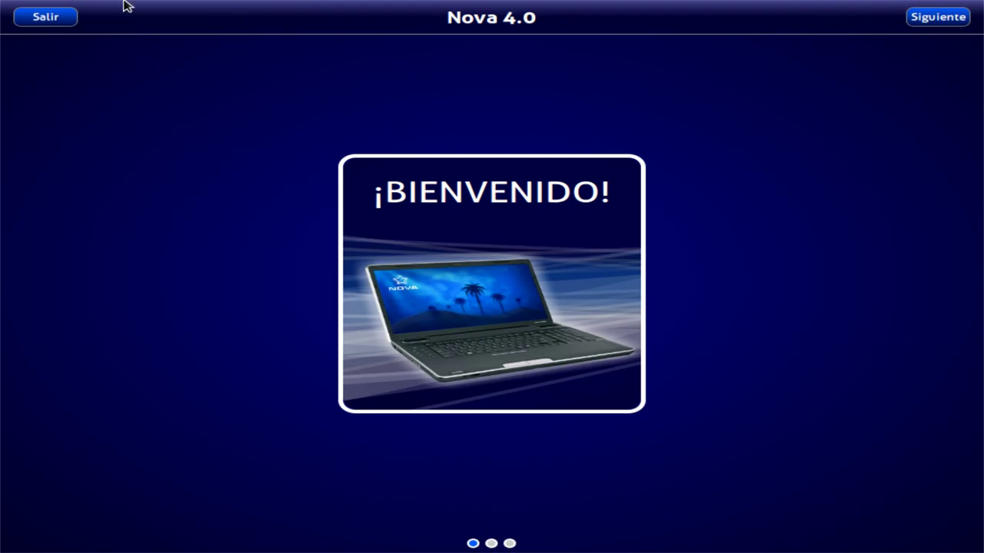
left_click(928, 19)
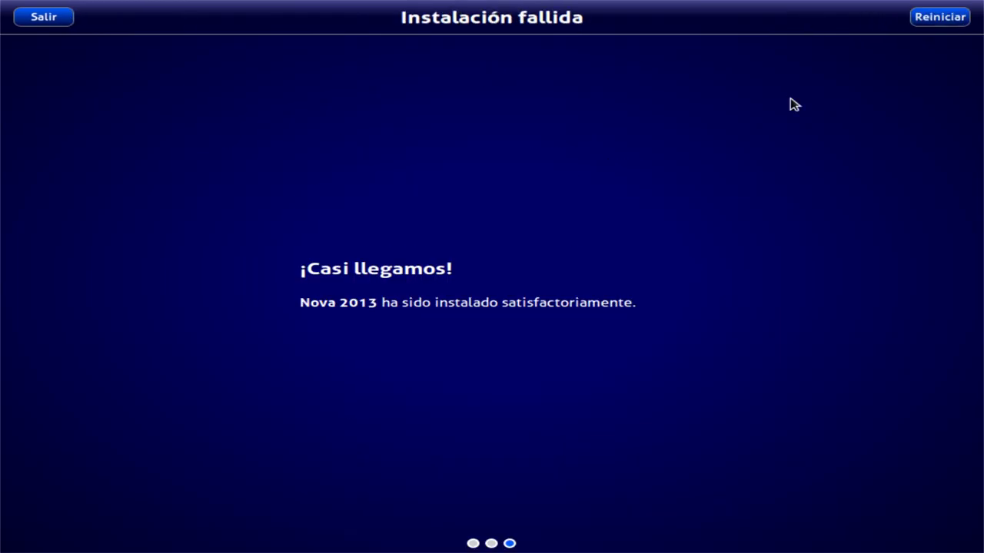
left_click(43, 16)
left_click(77, 9)
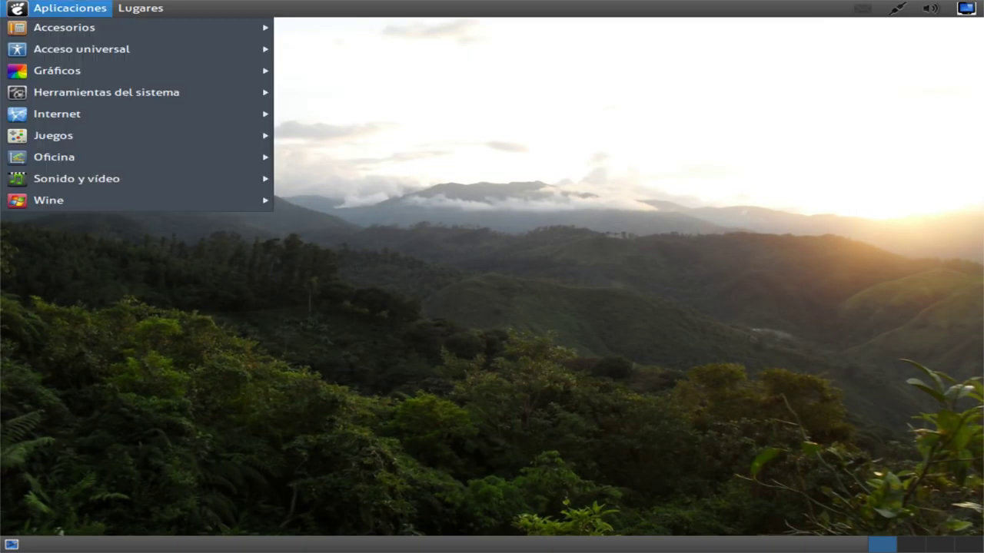
left_click(382, 149)
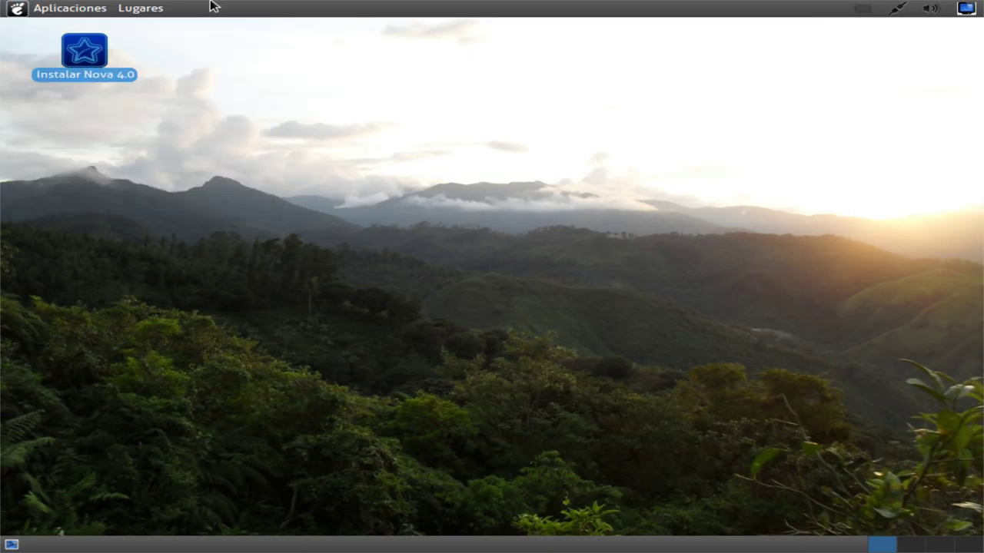
left_click(140, 8)
left_click(556, 354)
Step: Switch through the second and third workspaces to the fourth one
left_click(911, 550)
left_click(941, 551)
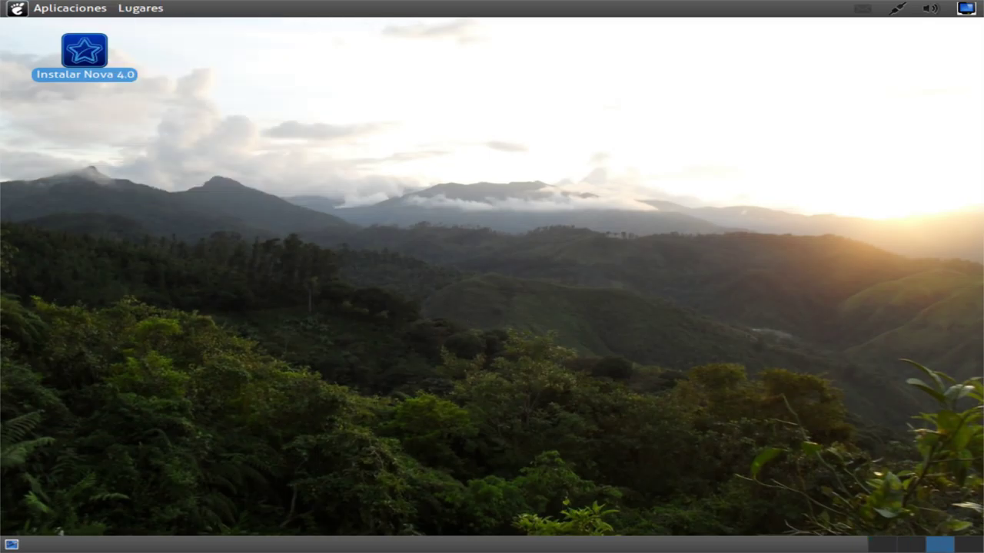
left_click(966, 550)
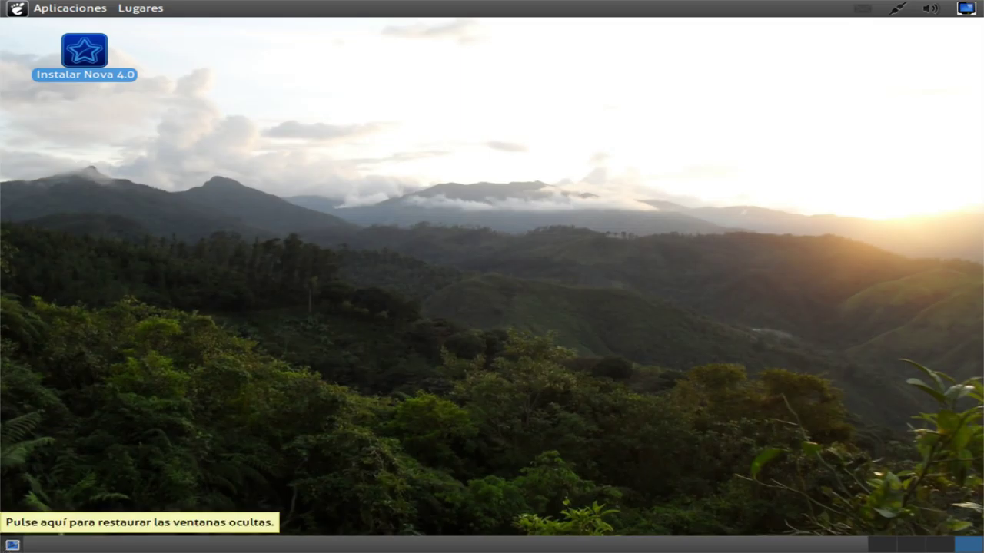
Step: Open the Red location in the file manager, and view the Descargas folder briefly in a separate window
left_click(153, 8)
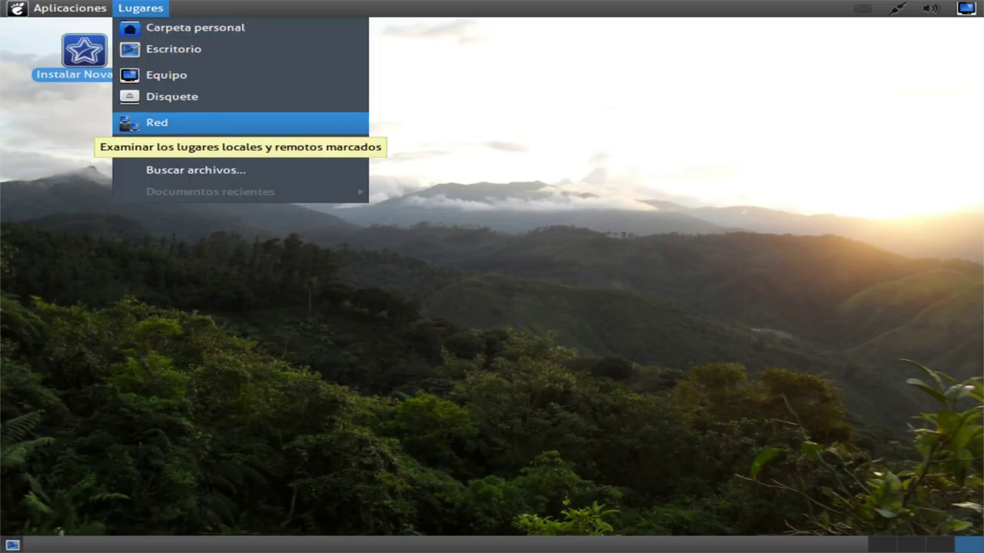
left_click(161, 122)
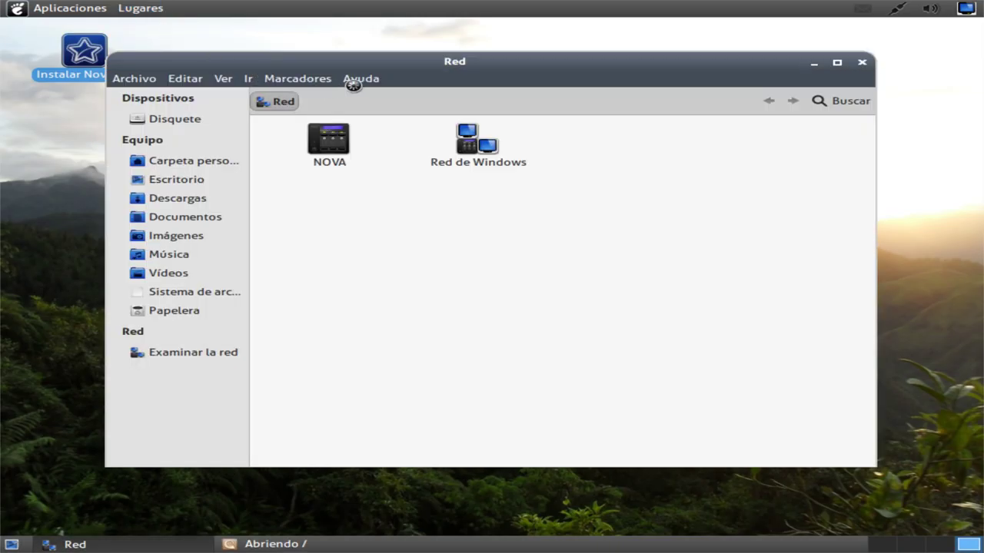
right_click(186, 202)
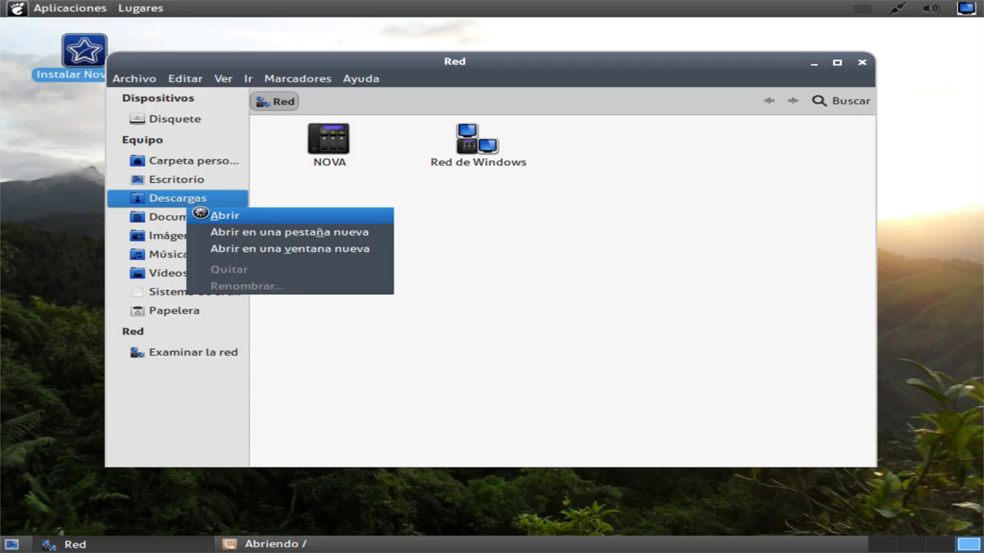
left_click(246, 249)
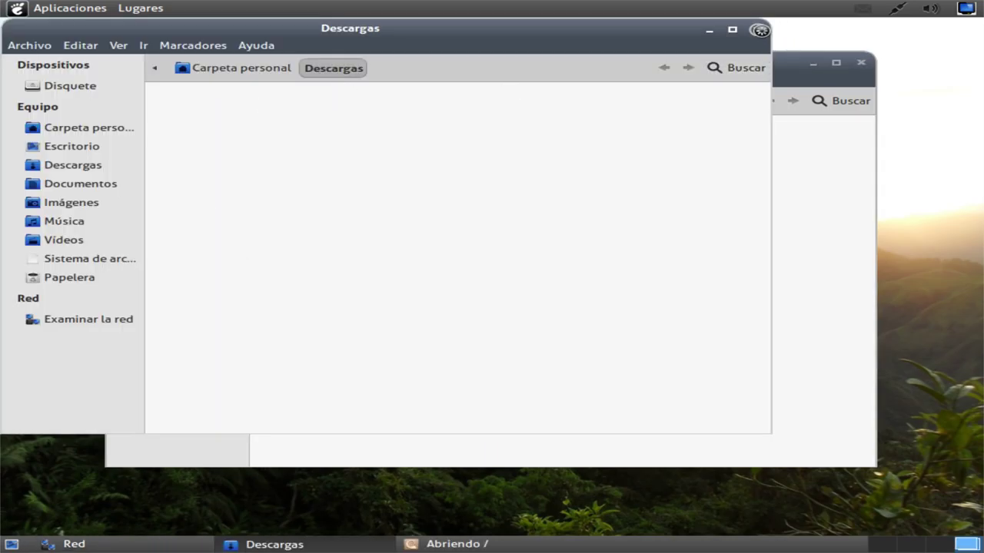
left_click(757, 28)
Step: Open the Imágenes folder in a new tab, view it, and return to the Red tab
right_click(194, 233)
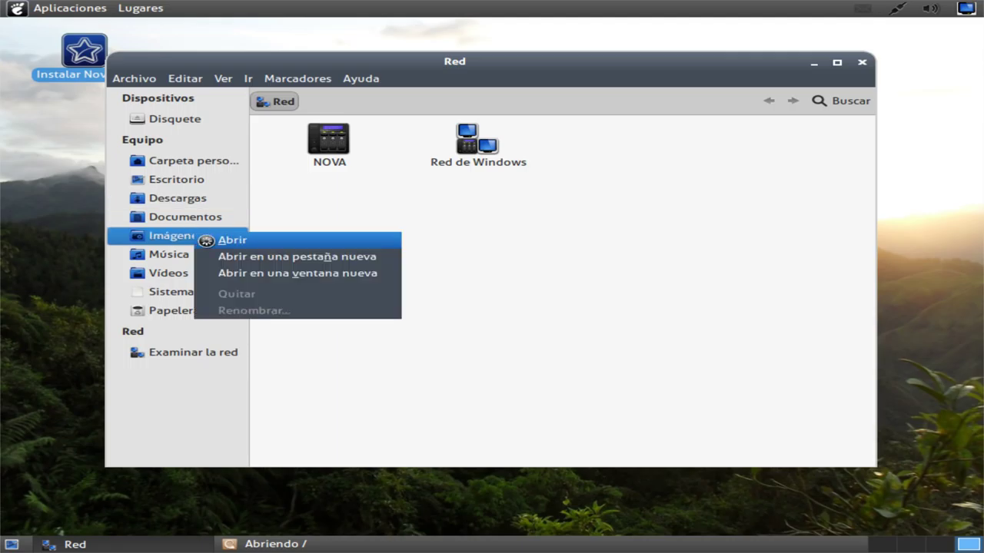
left_click(231, 254)
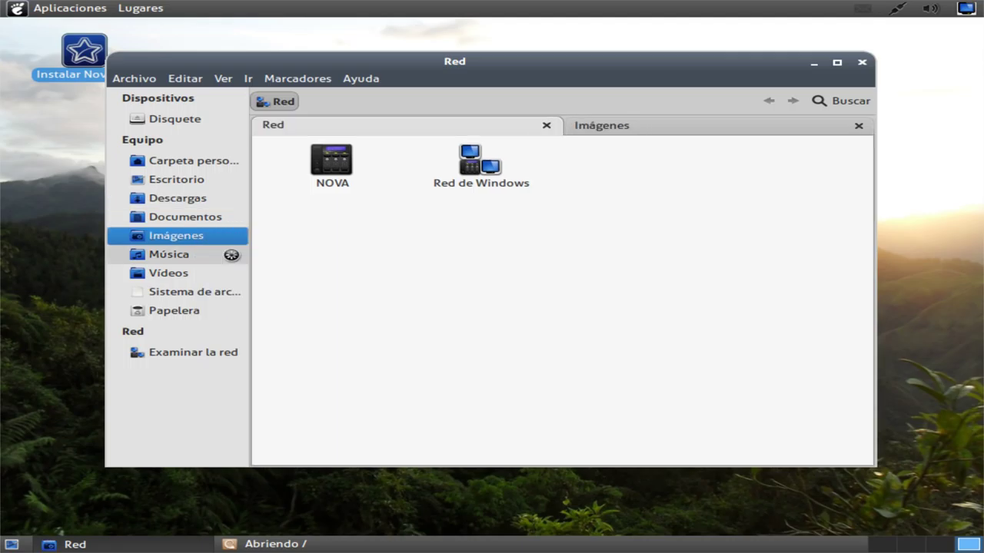
left_click(623, 125)
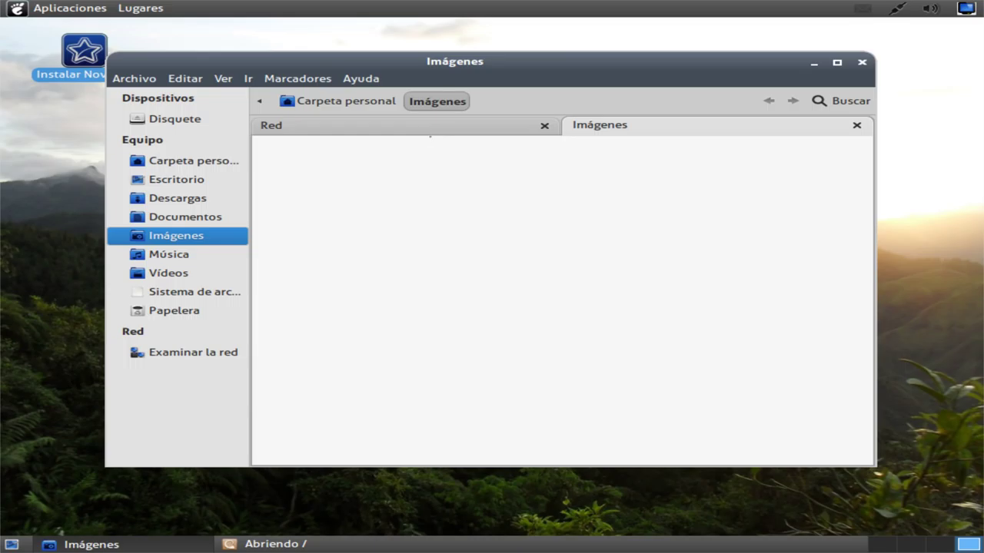
left_click(428, 134)
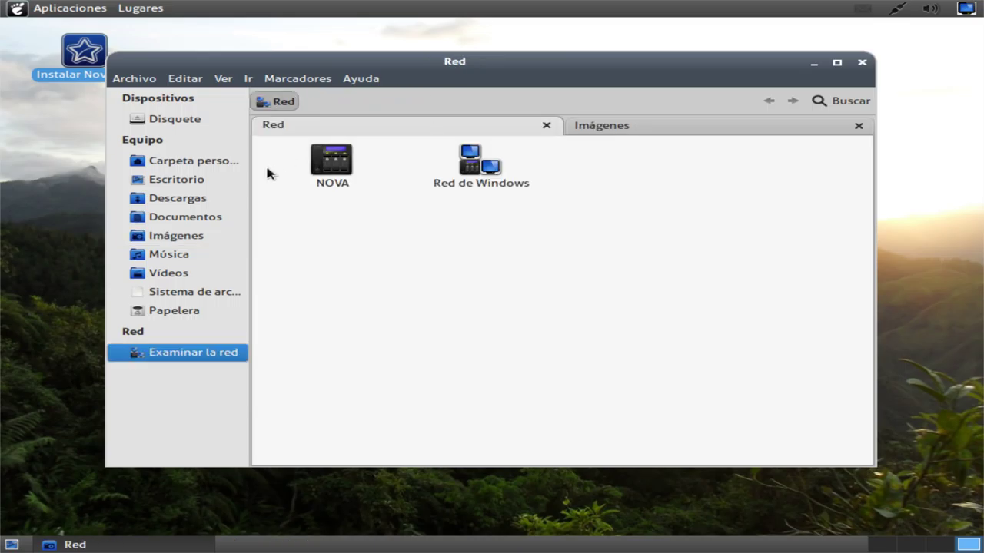
Step: Browse the Escritorio, Descargas and Imágenes folders in the first tab
left_click(184, 180)
left_click(189, 196)
left_click(192, 237)
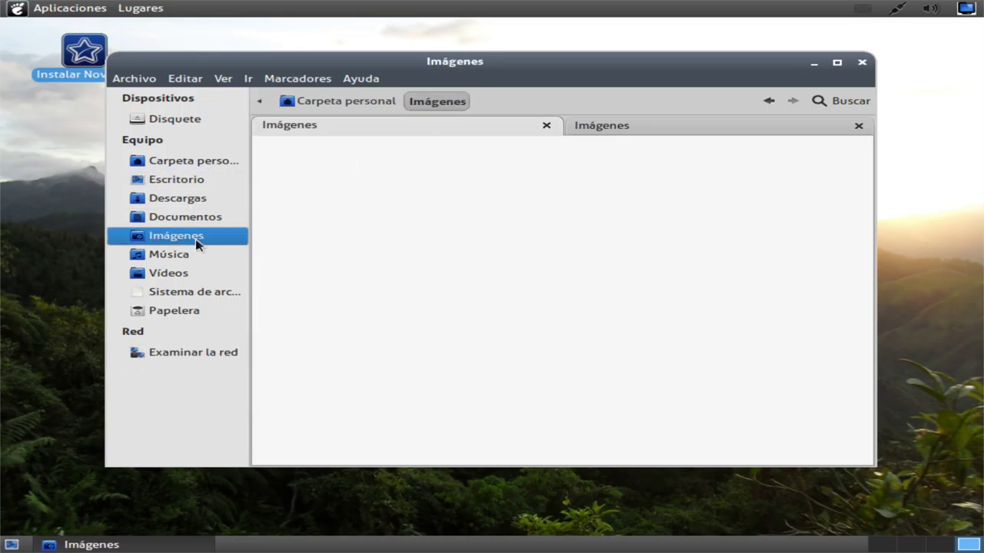
Step: View the file system root and its opt folder, and look at the Papelera in the first tab
left_click(193, 289)
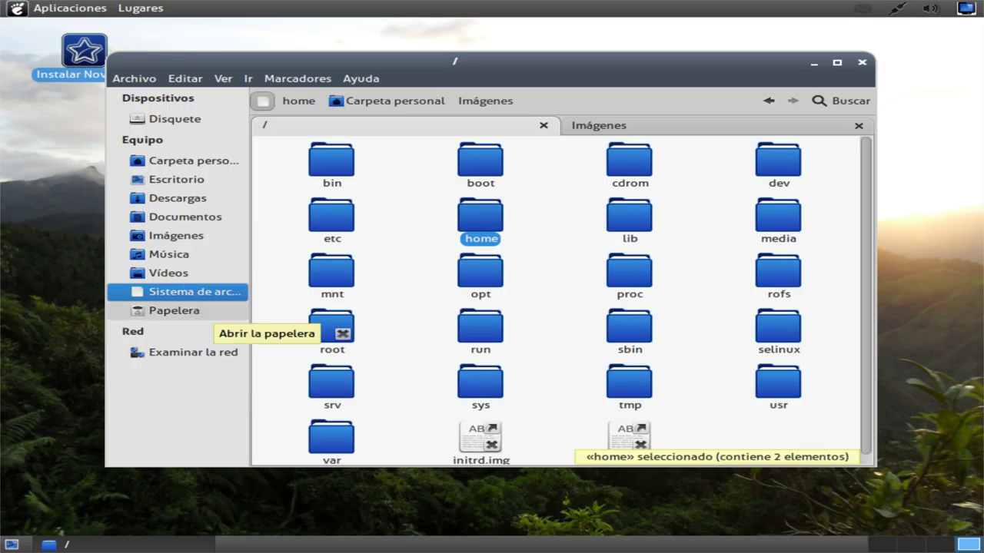
double_click(474, 283)
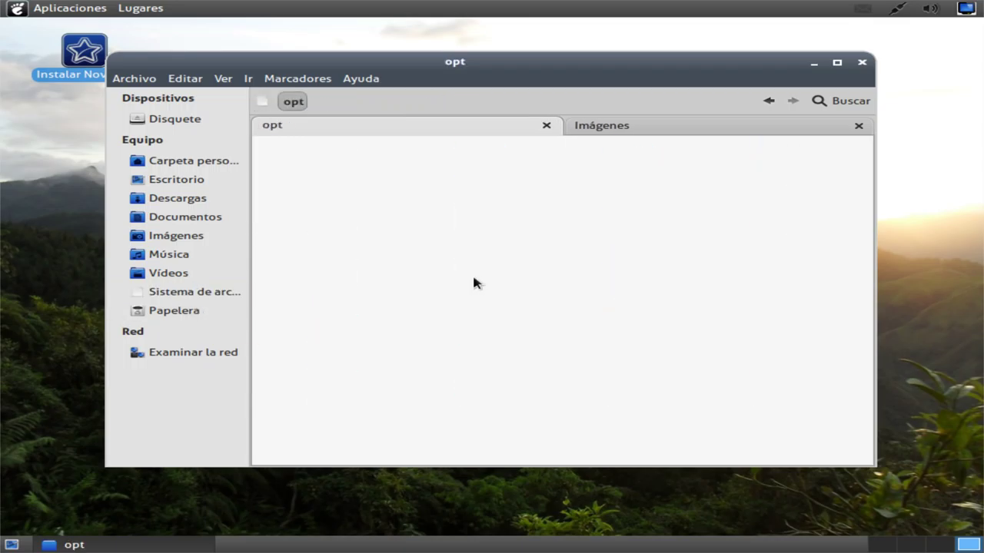
left_click(192, 310)
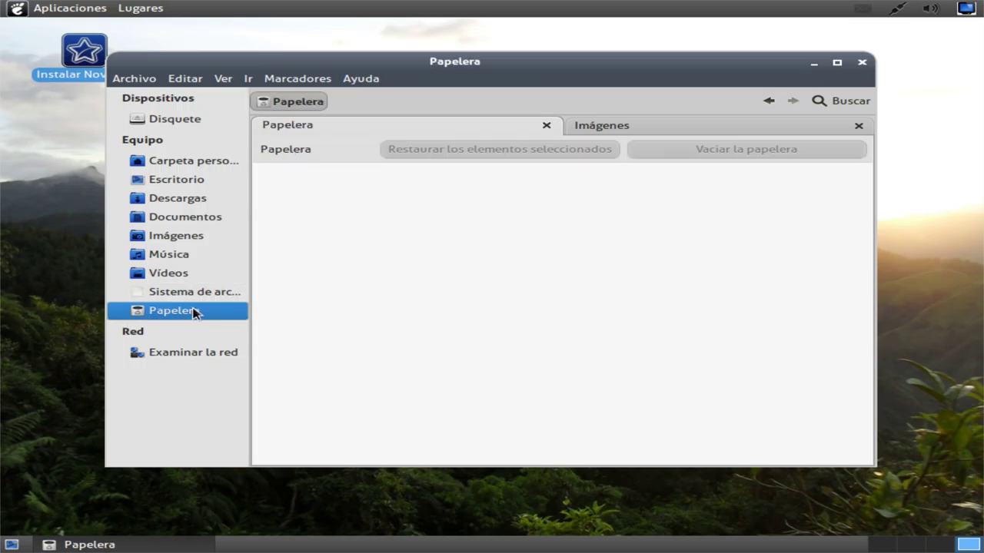
Step: Browse the network, show the file search field, and open the NOVA computer's Windows shares
left_click(202, 352)
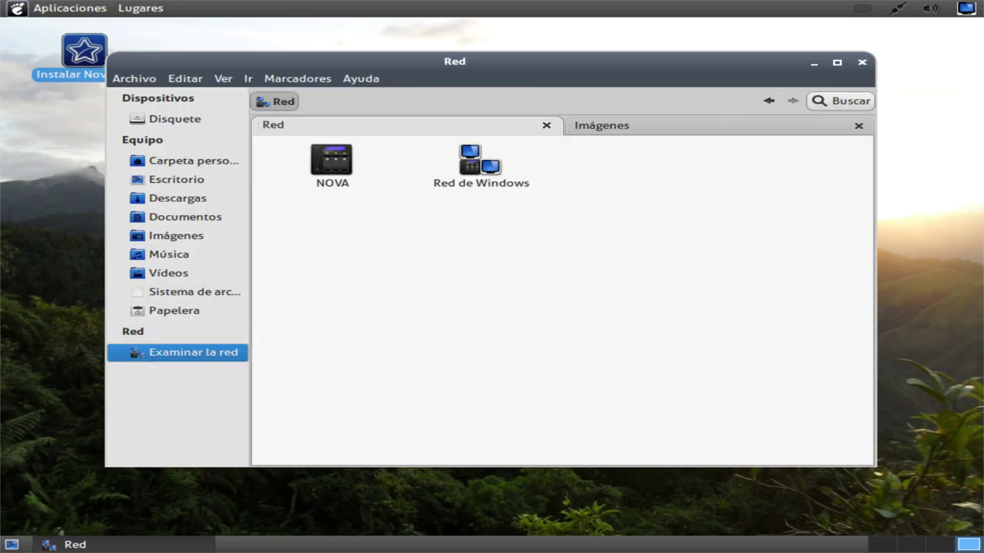
left_click(840, 101)
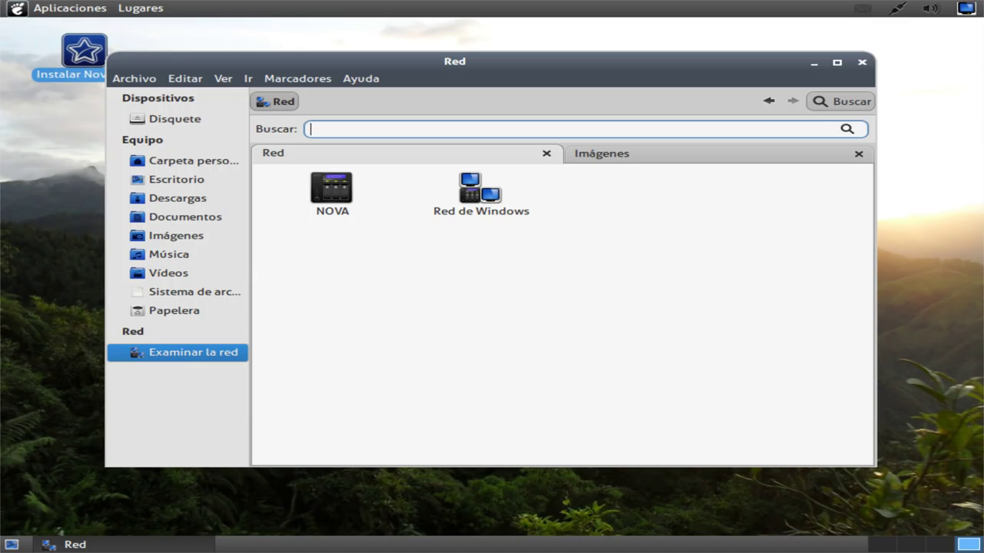
double_click(357, 197)
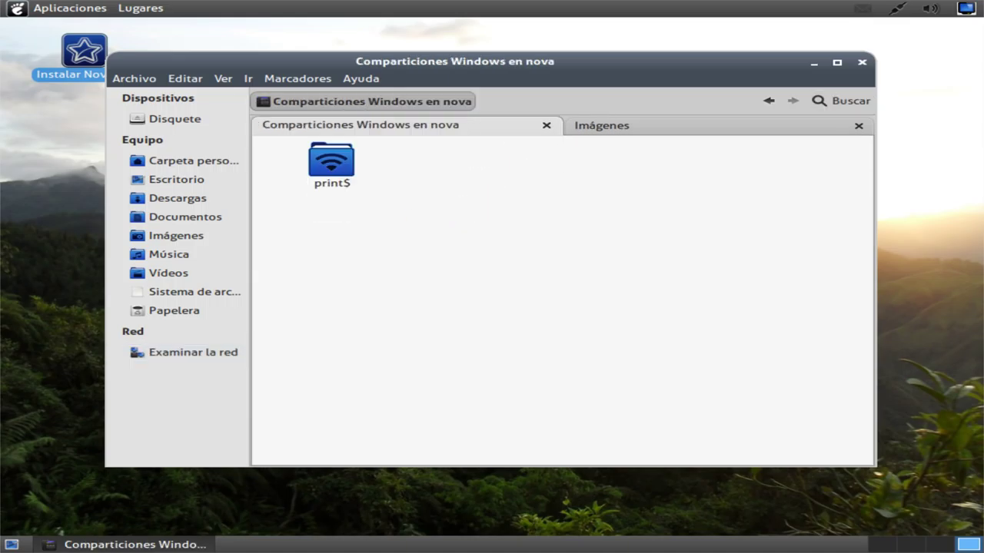
Step: Try to connect to the print$ share without entering a password, and dismiss the credentials request
double_click(345, 185)
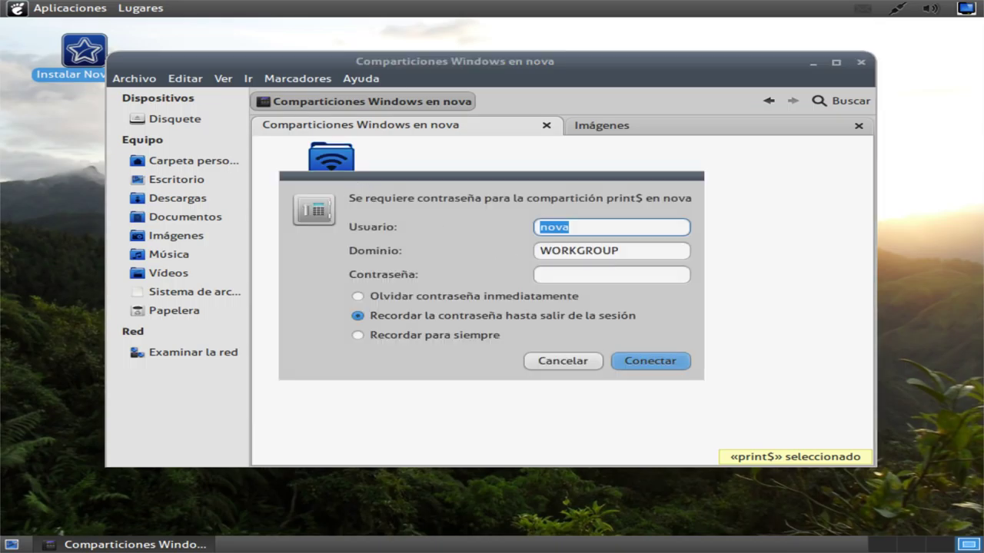
left_click(635, 355)
left_click(647, 364)
left_click(586, 359)
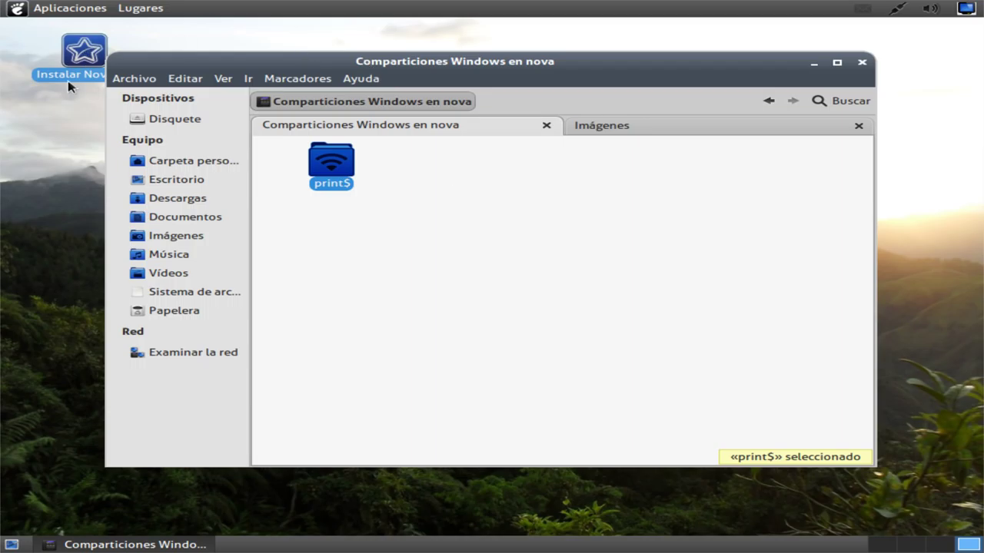
Step: Close the tab showing the Windows shares on nova, leaving the Imágenes folder open
left_click(137, 86)
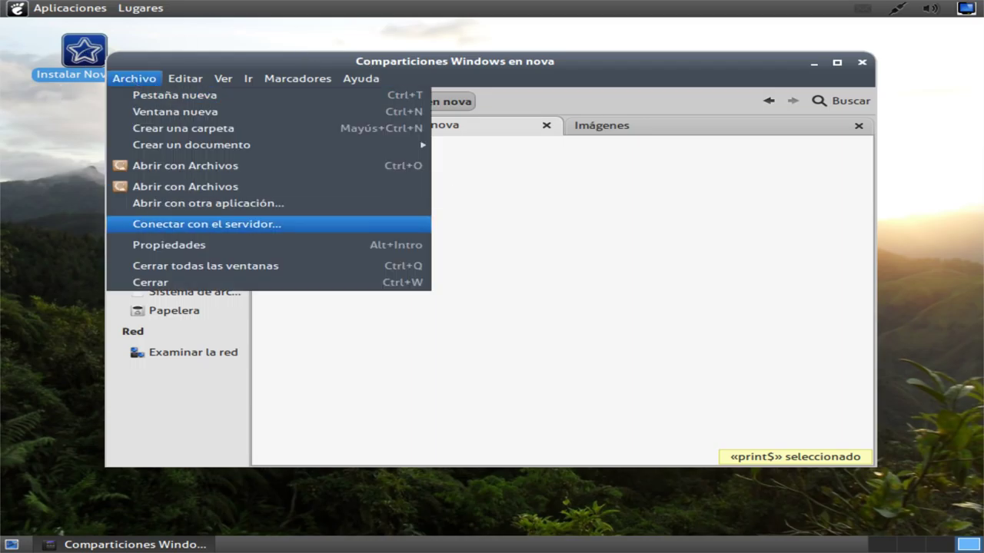
left_click(189, 282)
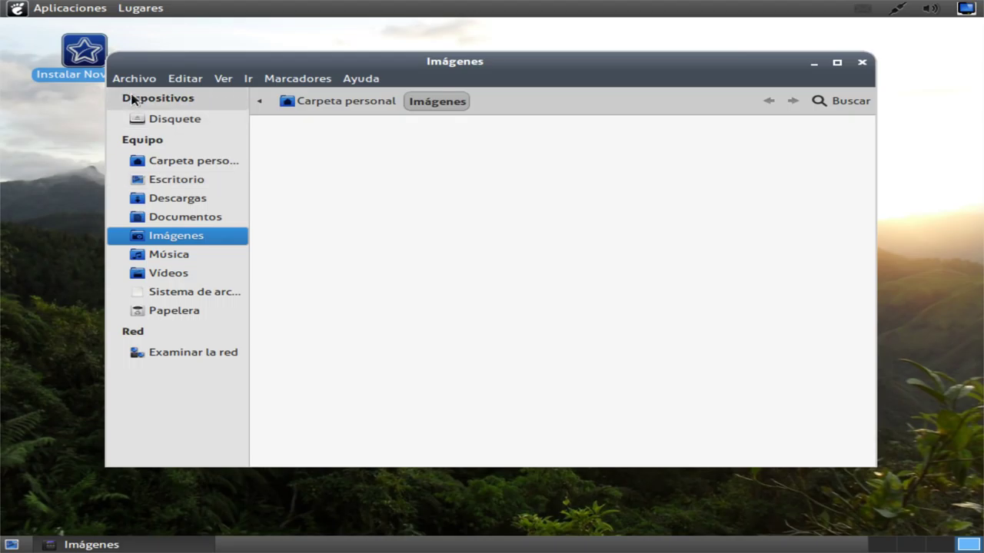